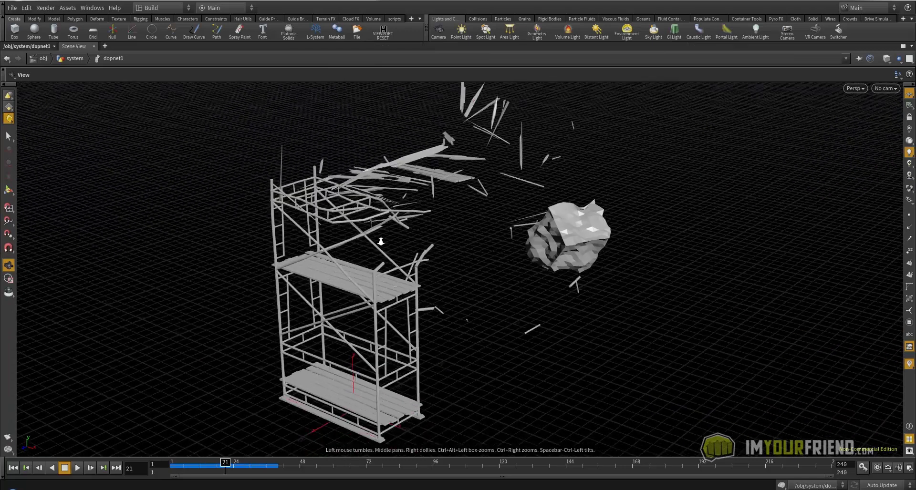
left_click_drag(380, 241, 369, 233)
key("ctrl+Up")
key("Up")
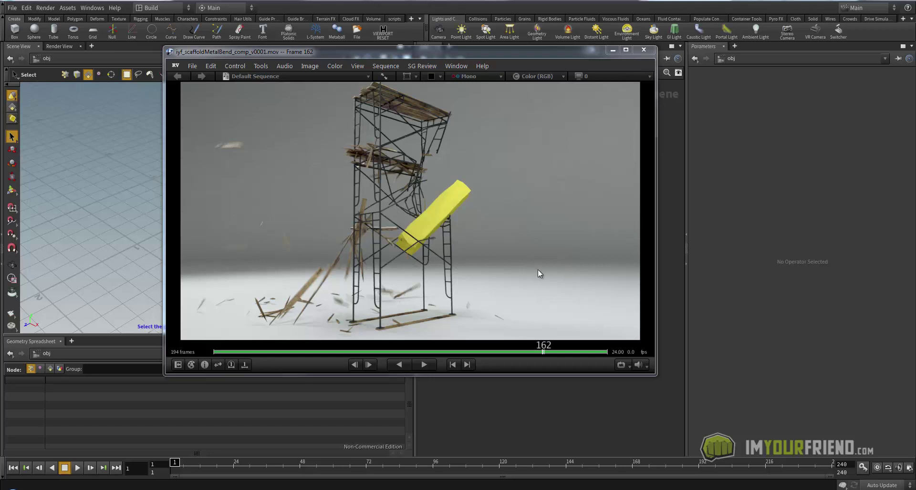
Step: Review the rendered scaffold metal-bend movie by playing it and scrubbing through the sphere and yellow block impacts
left_click_drag(537, 270, 305, 282)
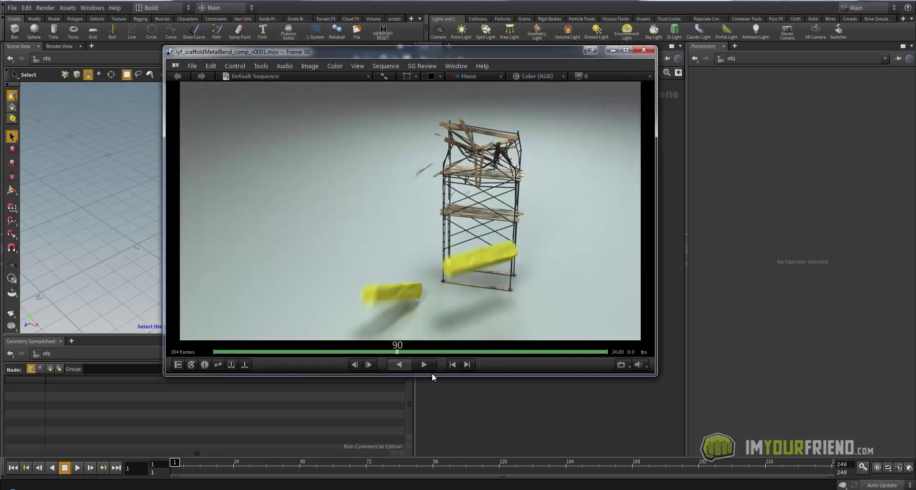
left_click(428, 365)
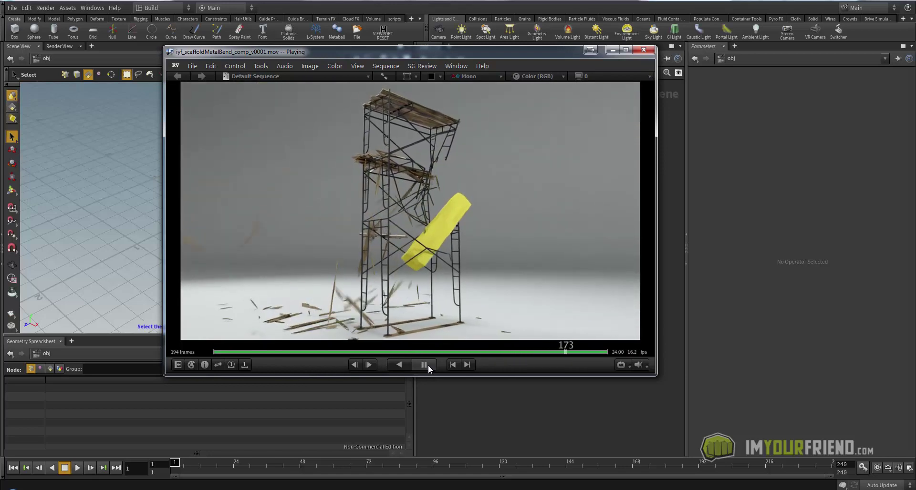
left_click_drag(309, 209, 414, 336)
left_click(425, 362)
left_click_drag(330, 189, 660, 210)
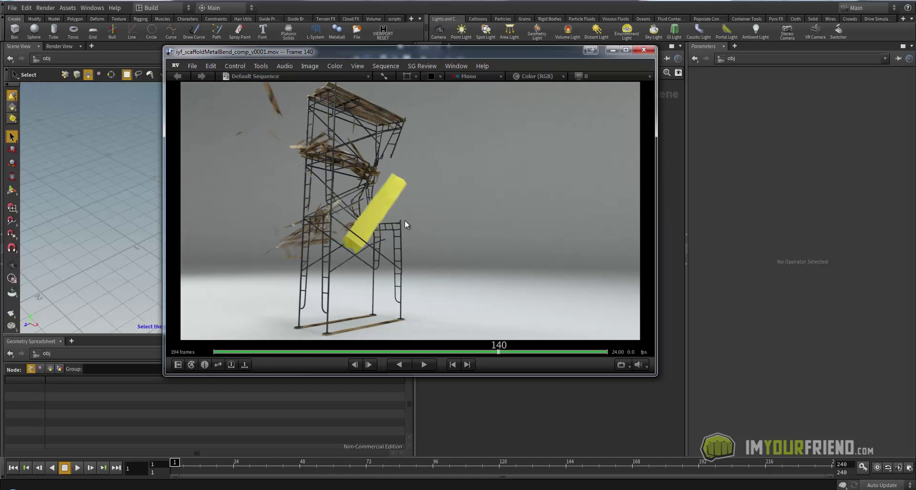
left_click_drag(405, 220, 541, 211)
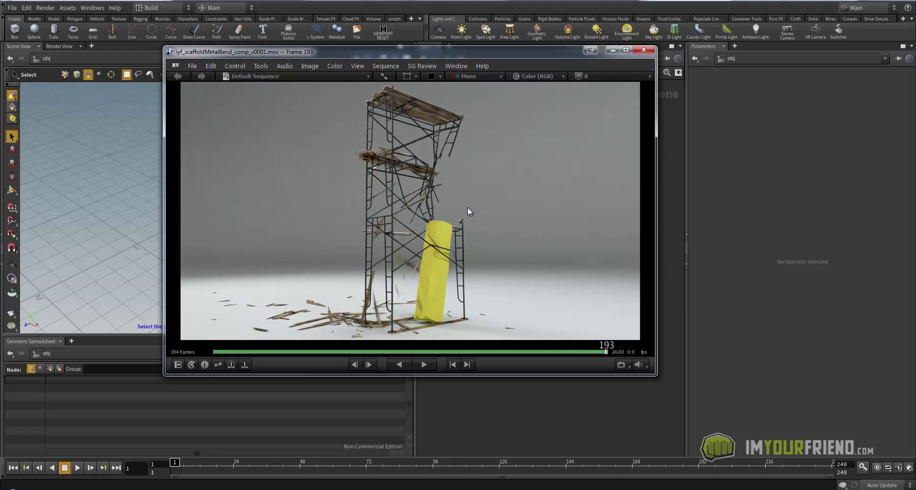
left_click_drag(468, 207, 331, 189)
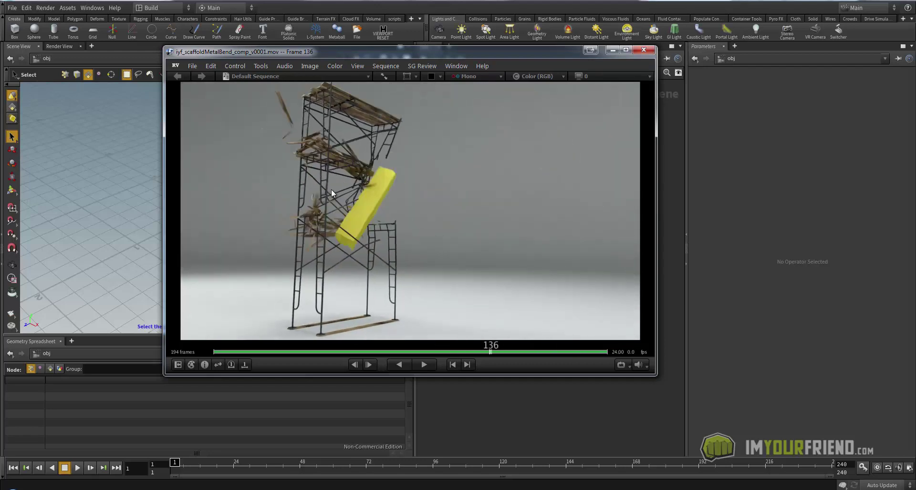
key("space")
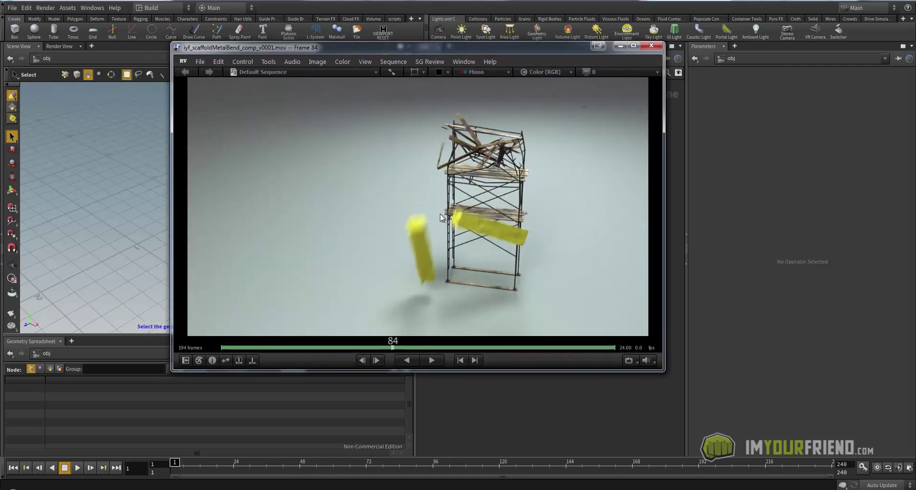
left_click_drag(398, 218, 391, 216)
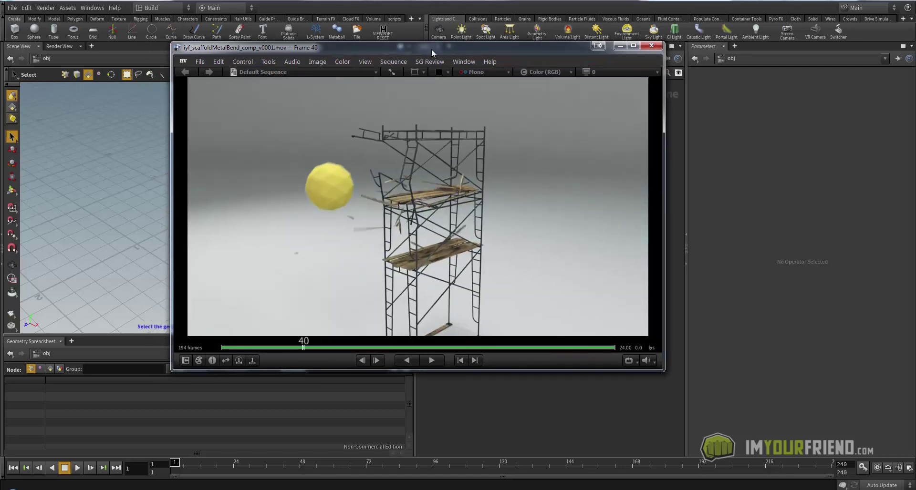
left_click_drag(431, 48, 422, 48)
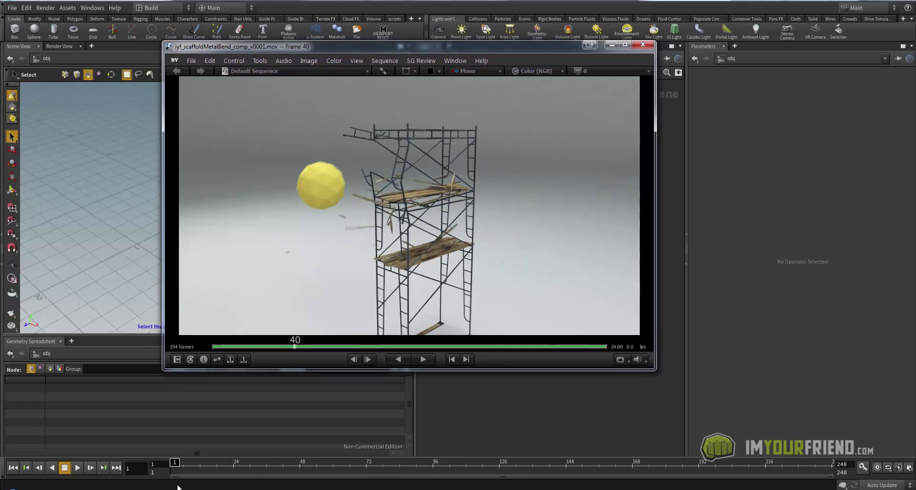
Step: Switch to 3ds Max and examine the segmented scaffold model from other angles
left_click(148, 489)
left_click(181, 461)
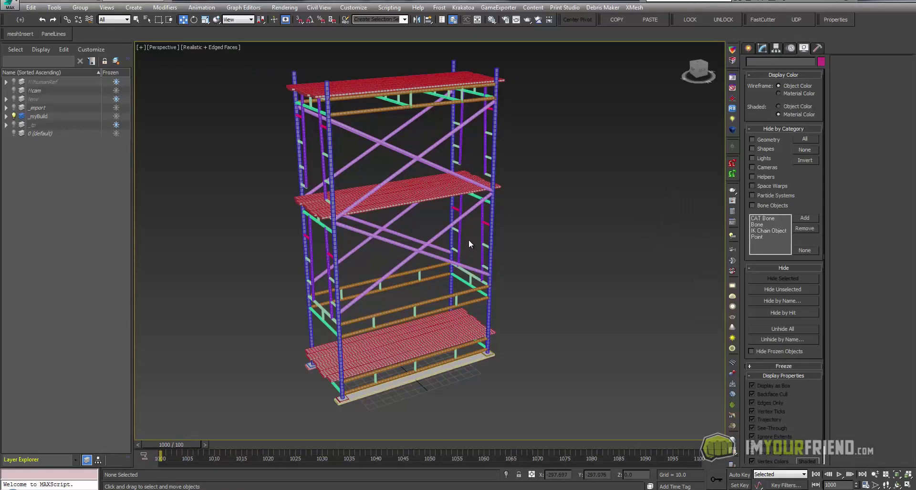
key("alt+Tab")
key("alt+Tab")
middle_click_drag(479, 239, 443, 243, "alt")
scroll(433, 221, "up", 2)
scroll(433, 220, "down", 3)
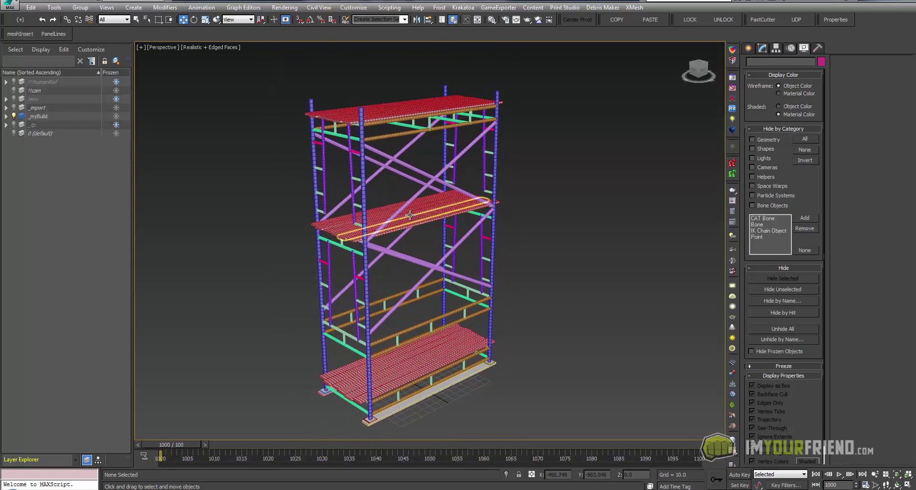
Step: Inspect a corner post and a top plank as separate objects, and hide the edged faces on the scaffold
left_click_drag(247, 87, 535, 158)
left_click(491, 167)
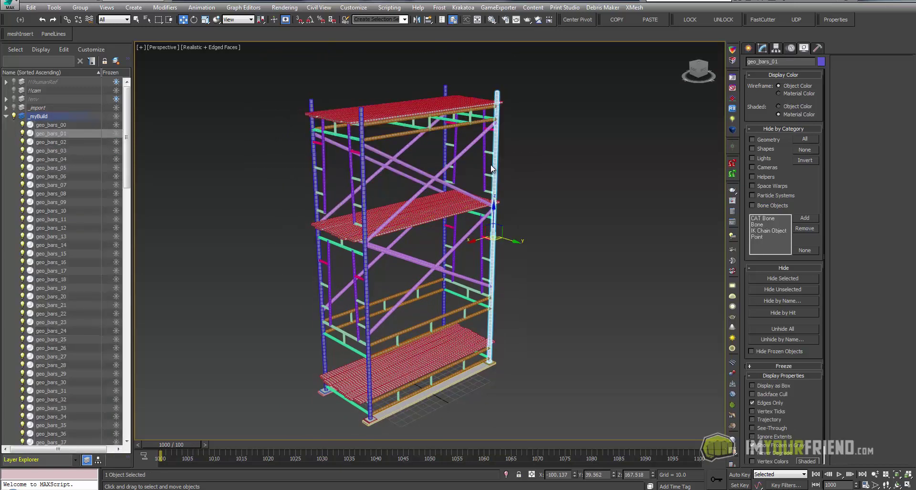
left_click(283, 172)
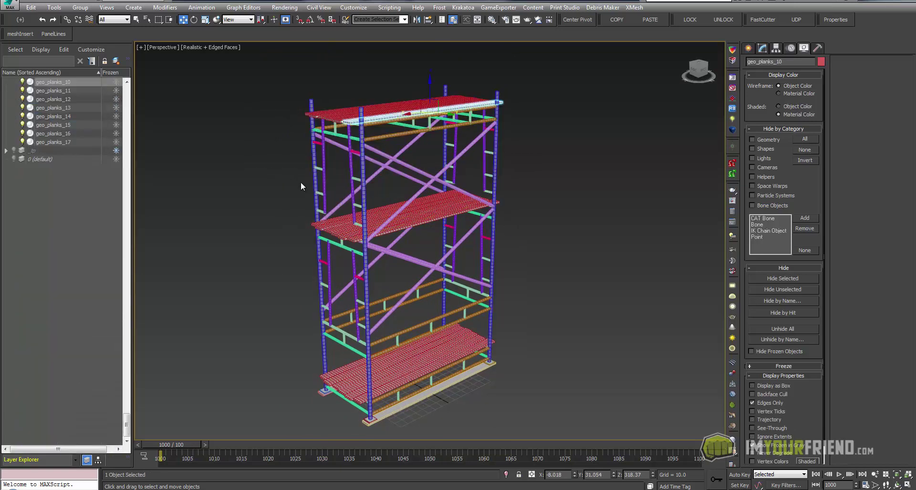
key("q")
key("F4")
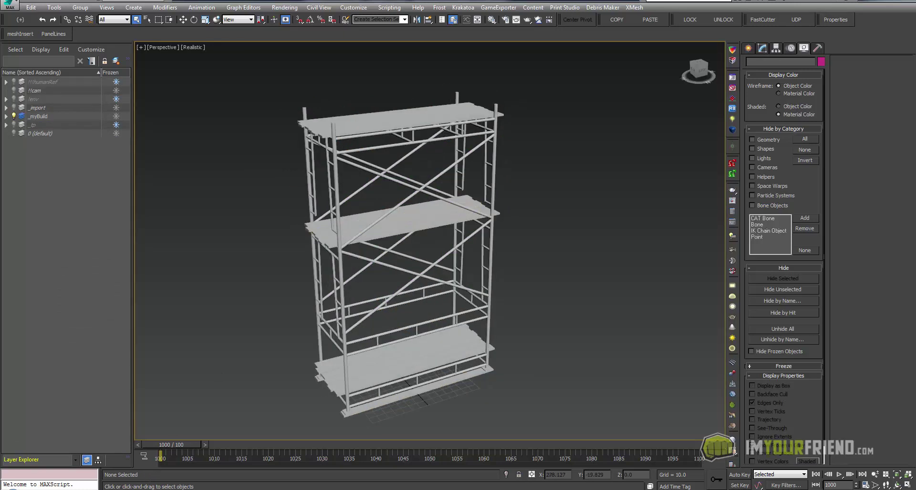
Step: Switch to Houdini, create a Geometry object at the scene level and enter its network
mouse_move(127, 489)
left_click(177, 449)
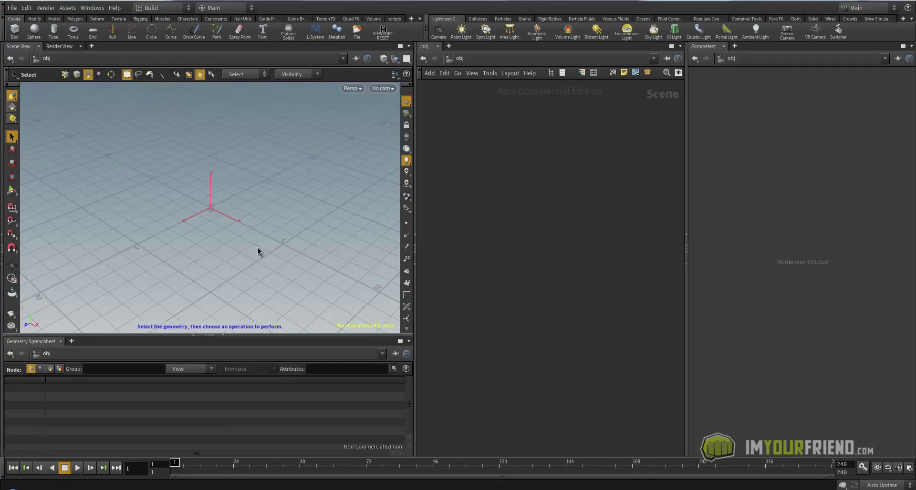
key("Tab")
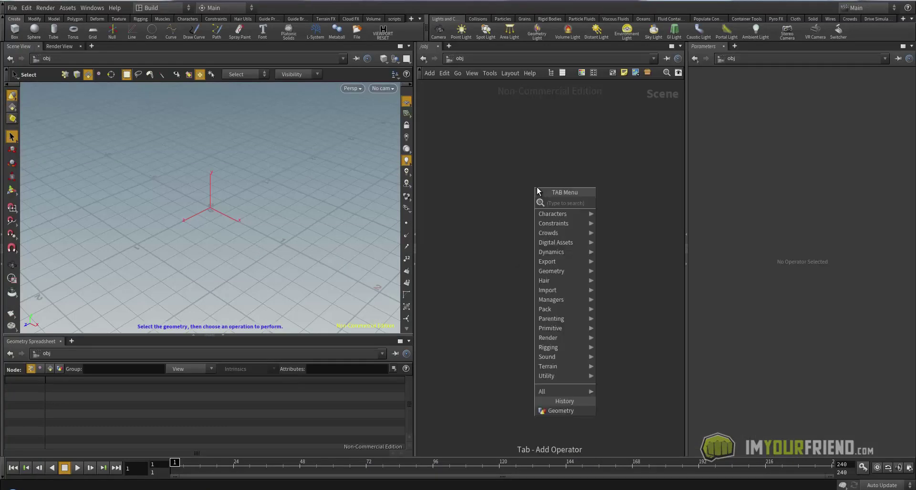
type("geo")
key("Escape")
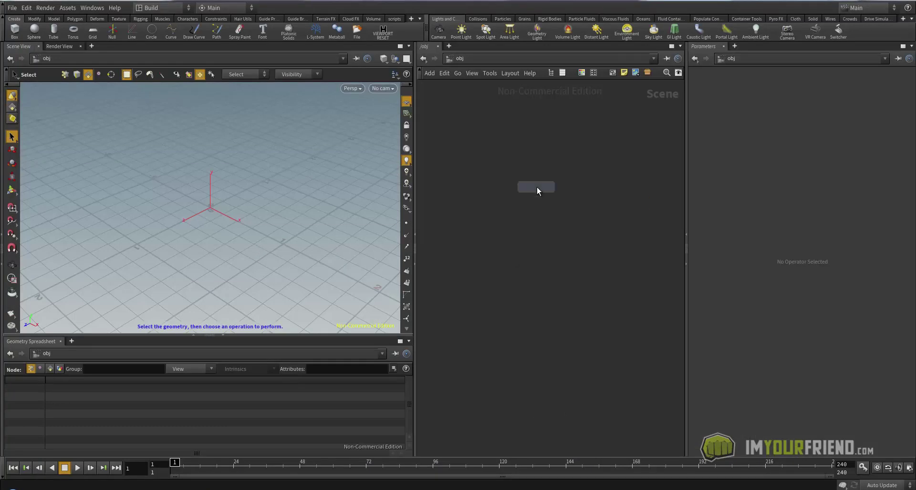
left_click(537, 187)
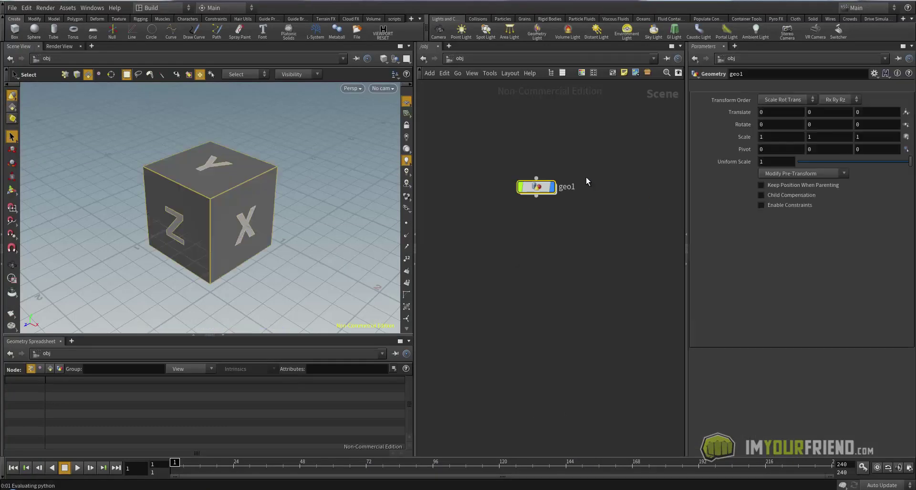
double_click(537, 187)
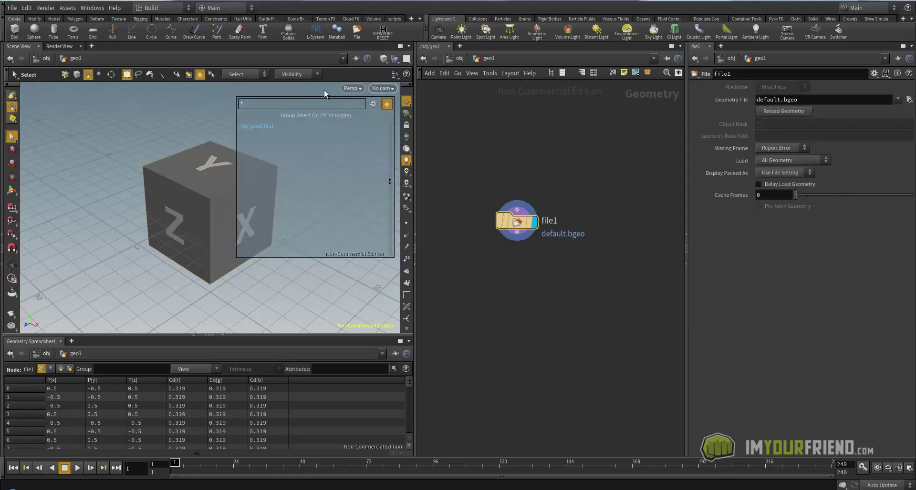
Step: Load scaffolding_prepped_b.obj from the metalBend cache/obj folder as the File node's geometry
key("Escape")
left_click_drag(215, 143, 243, 171)
left_click_drag(442, 187, 582, 267)
middle_click_drag(580, 287, 581, 247)
left_click(908, 100)
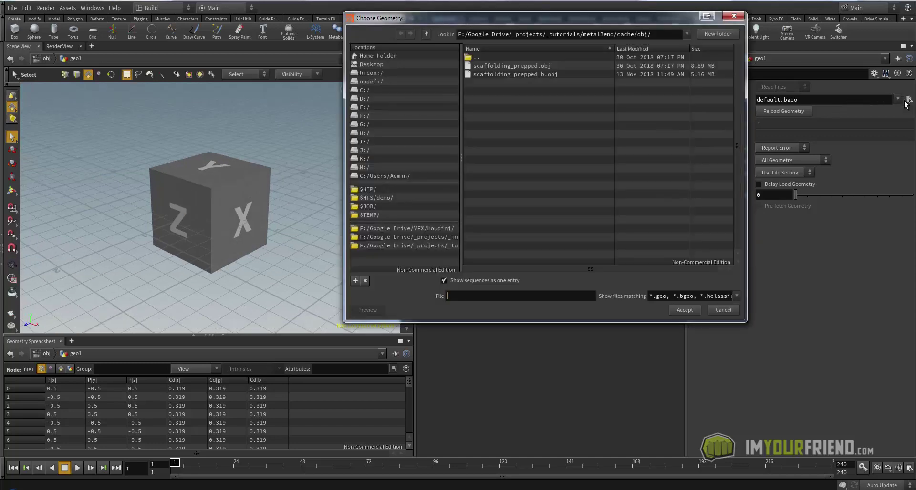
left_click_drag(474, 18, 347, 28)
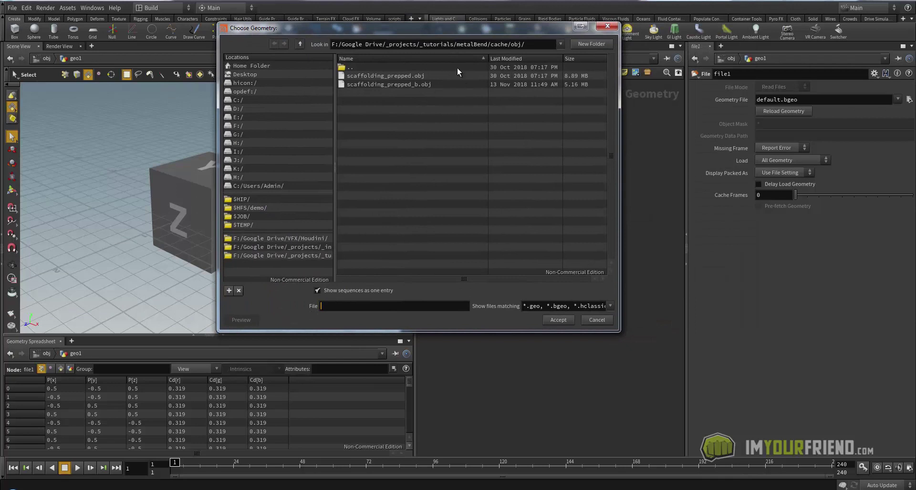
double_click(388, 84)
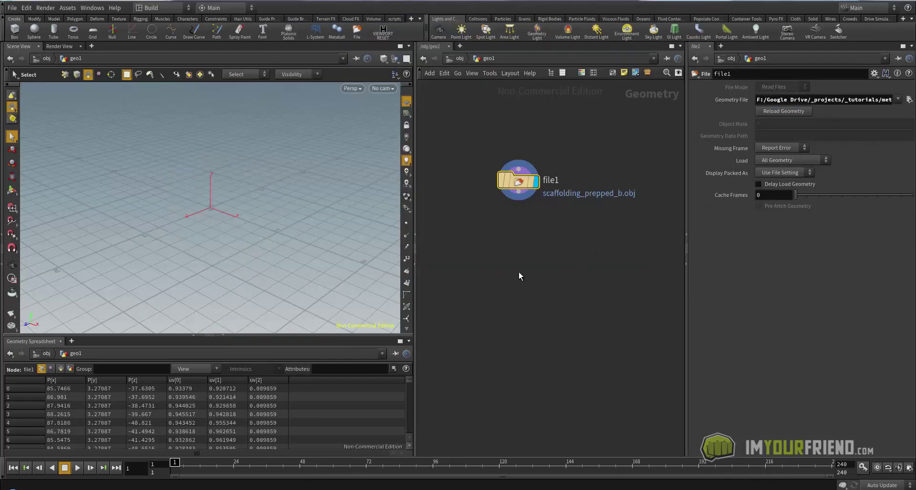
Step: Frame the scaffold and set the viewport background color scheme to Dark
key("space+h")
mouse_move(224, 229)
left_mouse_down()
mouse_move(300, 245)
mouse_move(319, 239)
left_mouse_up()
key("s")
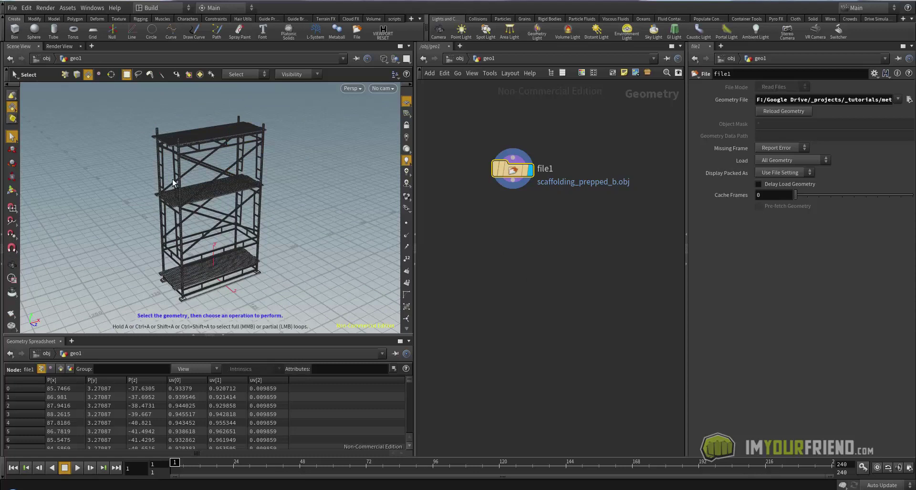
left_click_drag(173, 179, 313, 121, "alt")
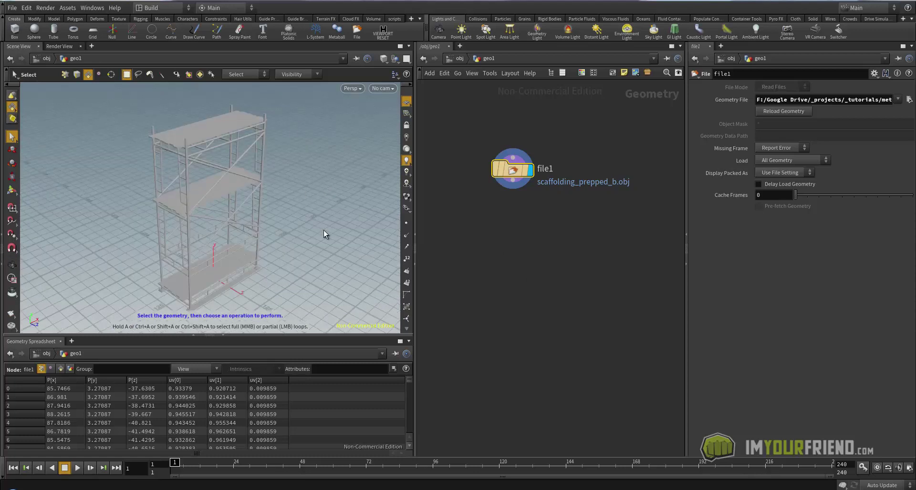
key("d")
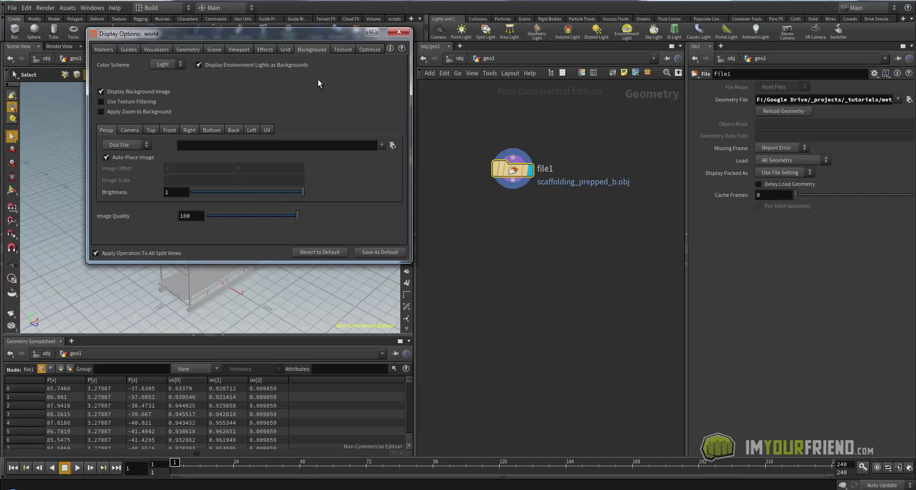
left_click_drag(315, 45, 326, 48)
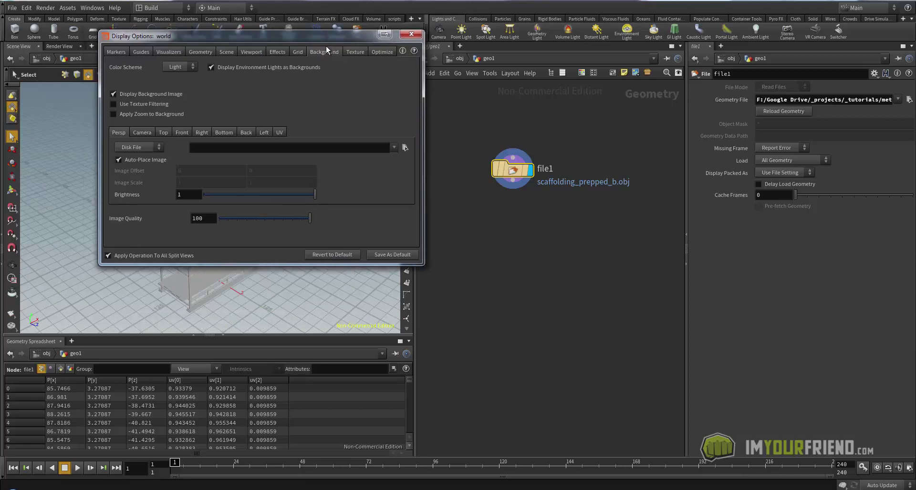
left_click(173, 85)
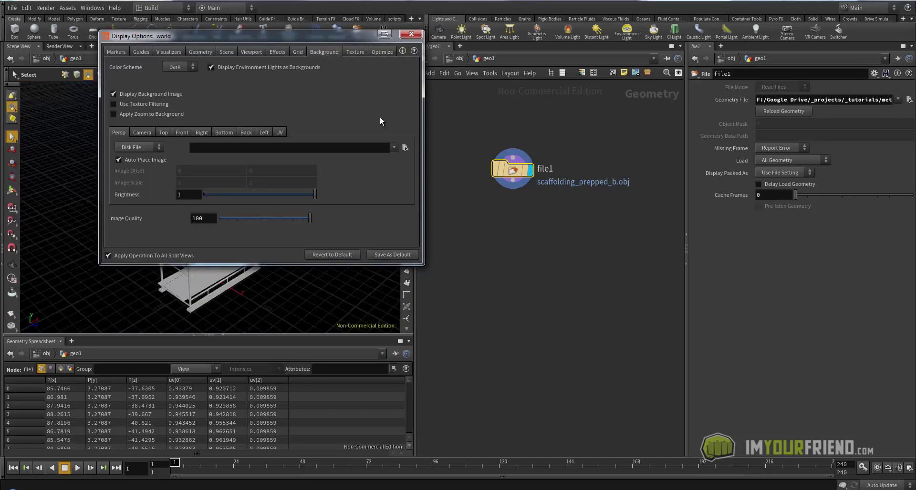
left_click(411, 33)
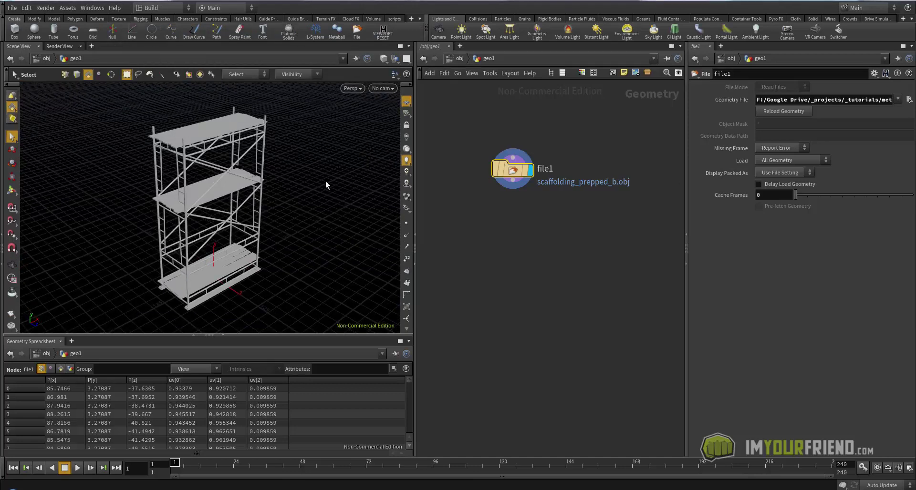
Step: Add a UV Unwrap node below the File node, feed it the scaffold geometry and display its result
left_click_drag(322, 189, 322, 185, "alt")
middle_click_drag(554, 212, 569, 204)
key("Tab")
key("Escape")
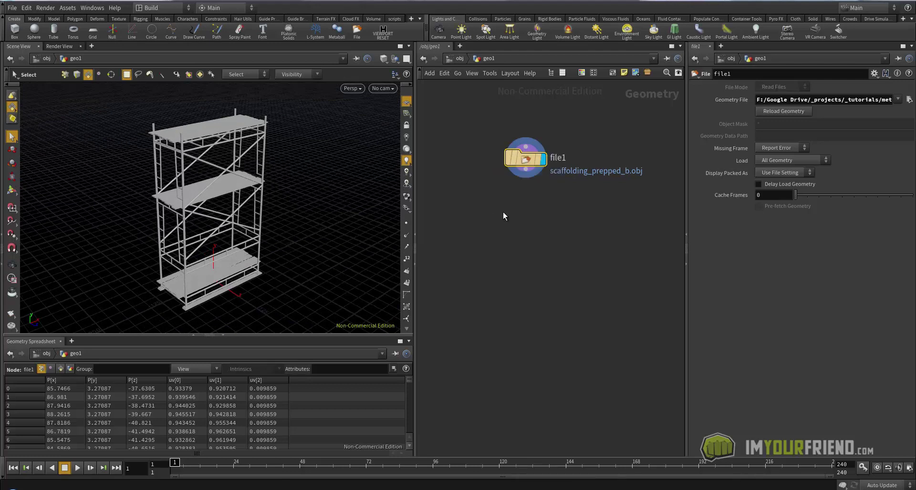
key("Tab")
type("unwr")
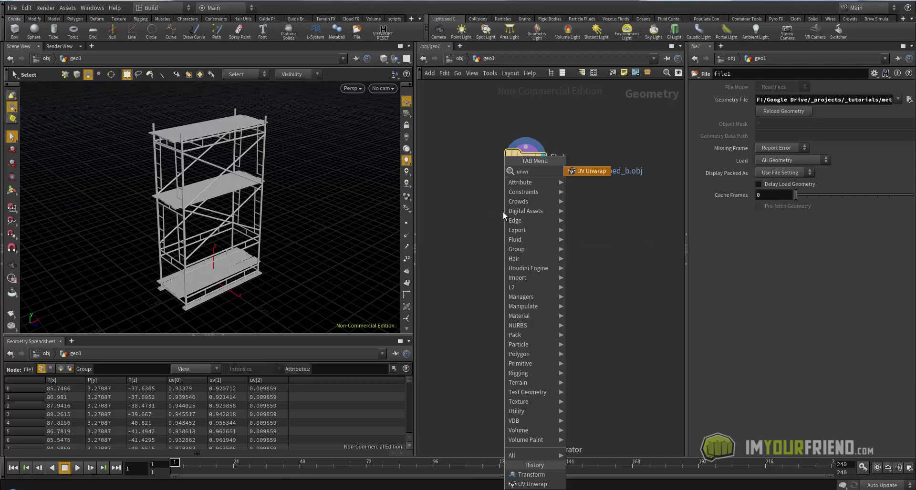
left_click(586, 171)
left_click(528, 223)
left_click_drag(525, 170, 525, 234)
left_click(552, 201)
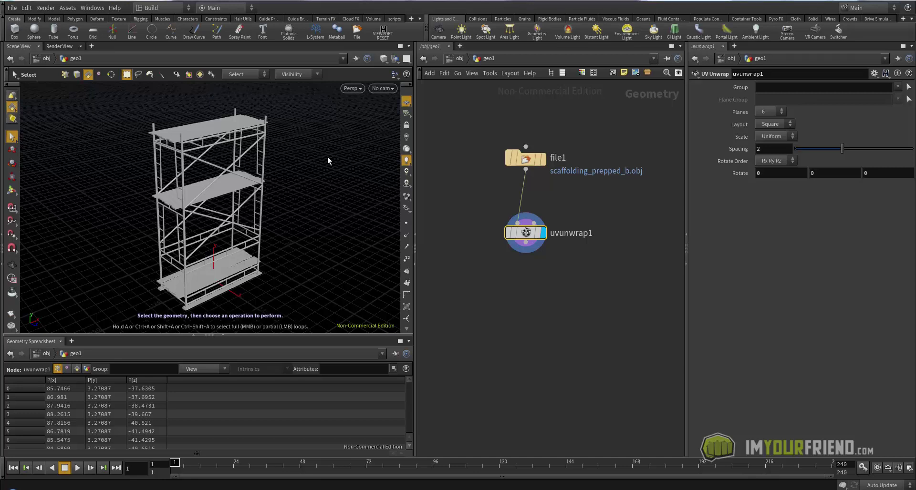
Step: Split the scene view into two side-by-side viewports and show the scaffold's UV layout beside the perspective view
key("ctrl+4")
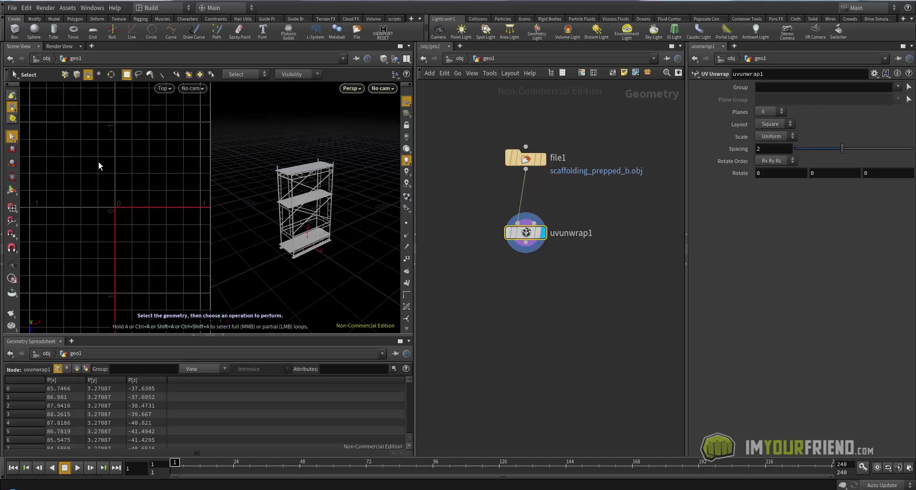
key("Escape")
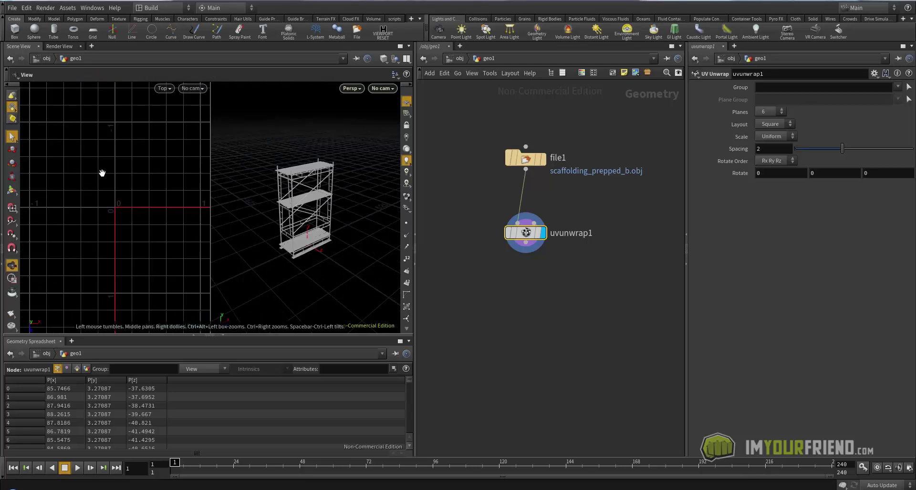
key("space+5")
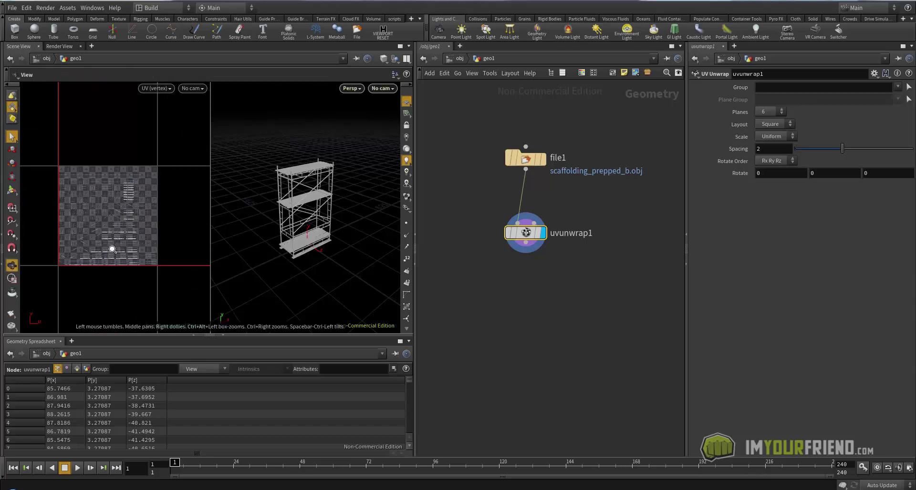
right_click_drag(116, 249, 217, 231)
key("s")
middle_click_drag(120, 228, 136, 222)
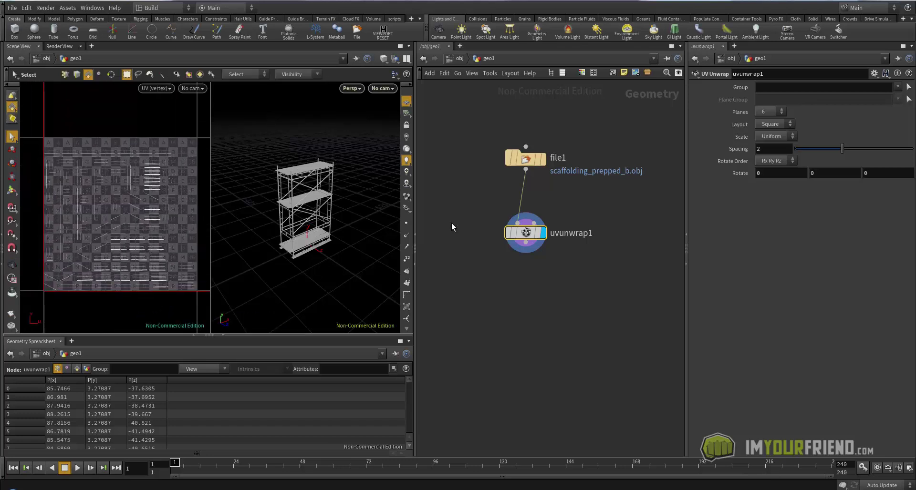
Step: Switch to the Greenshot image editor, review the viewport shortcut notes on the captured layout, and return to Houdini
left_click(273, 489)
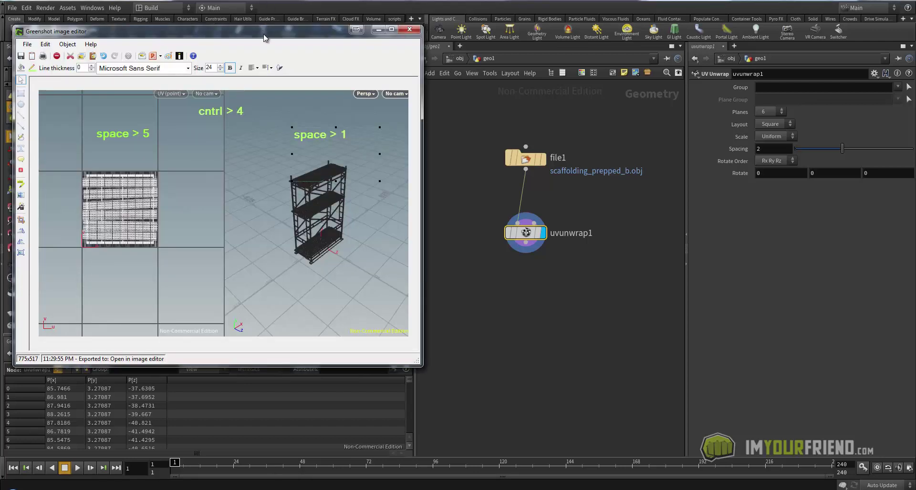
left_click_drag(265, 38, 262, 39)
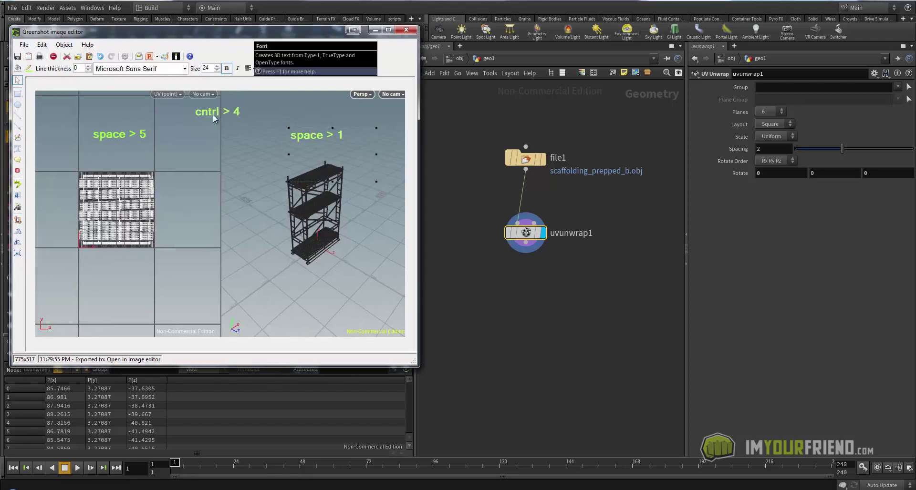
left_click(362, 253)
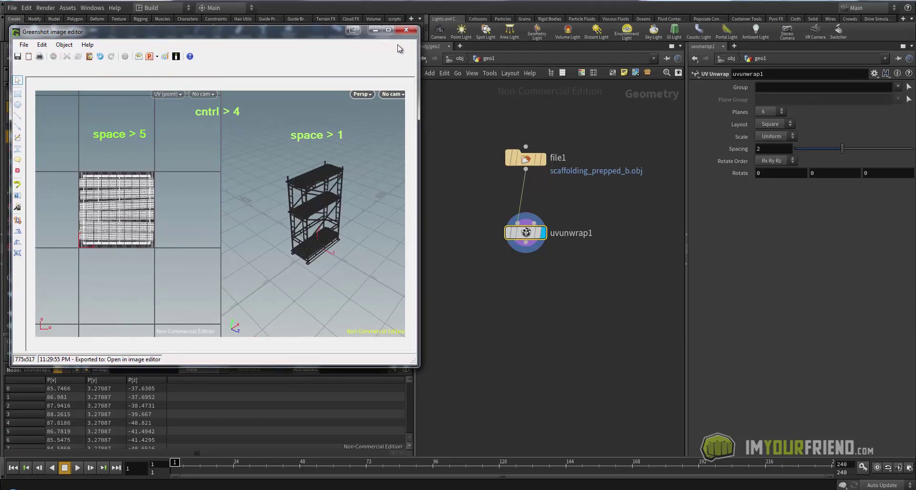
key("alt+Tab")
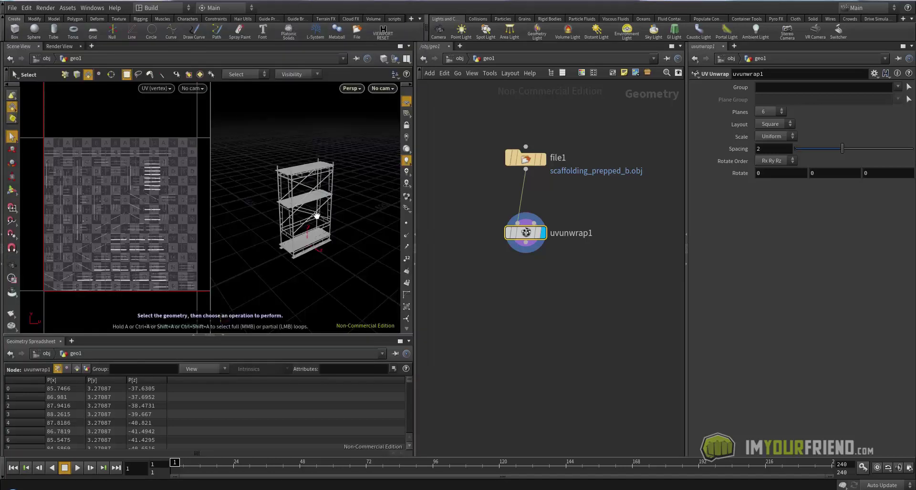
Step: Set the UV Unwrap node's spacing to 0.4 and check the resulting UV layout
scroll(316, 215, "up", 3)
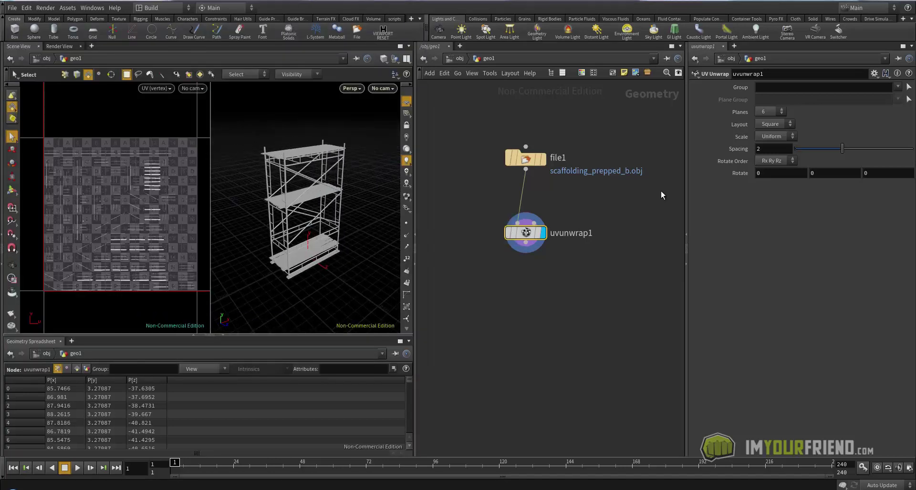
middle_click_drag(565, 209, 558, 203)
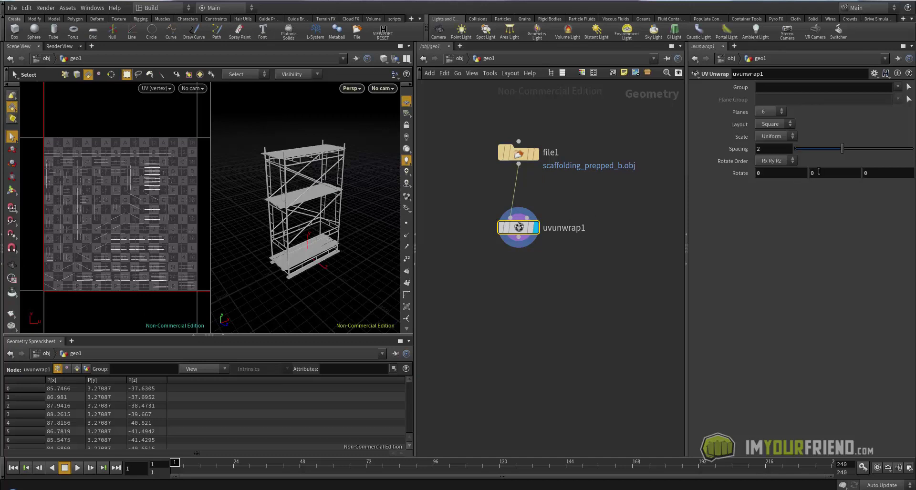
left_click_drag(842, 149, 805, 154)
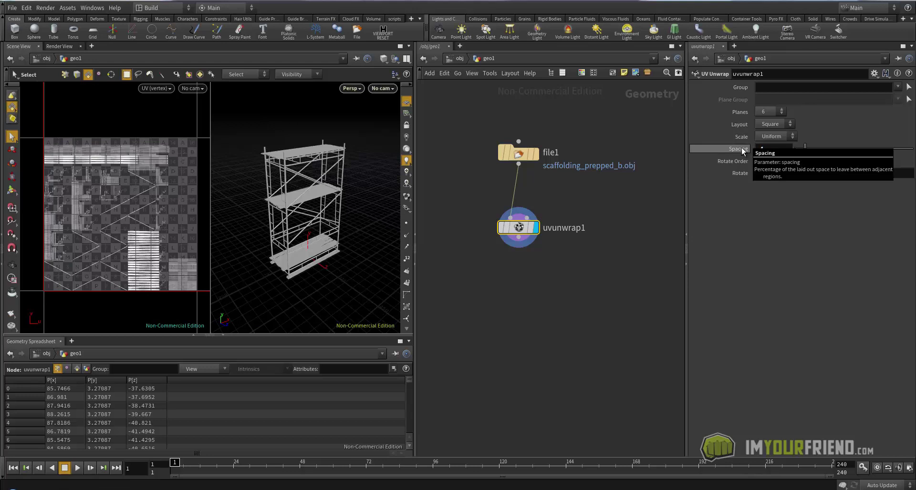
key("Return")
right_click_drag(85, 193, 152, 195, "alt")
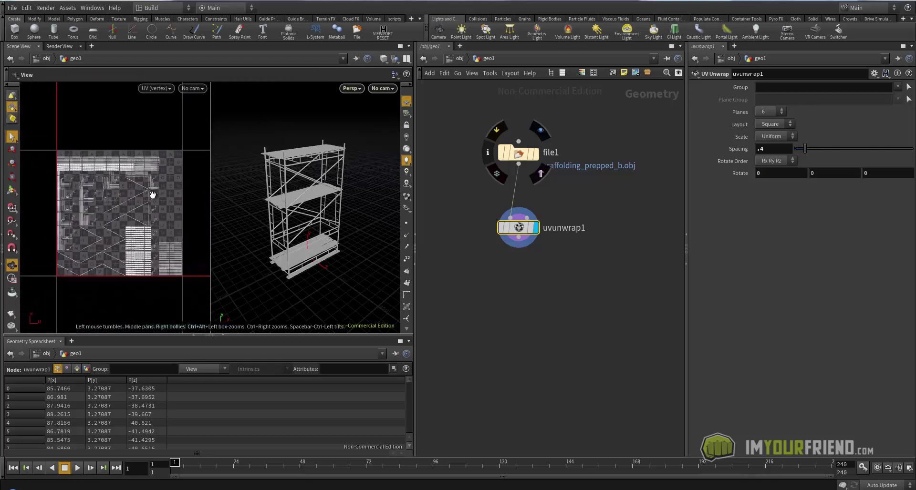
key("s")
middle_click_drag(523, 289, 519, 242)
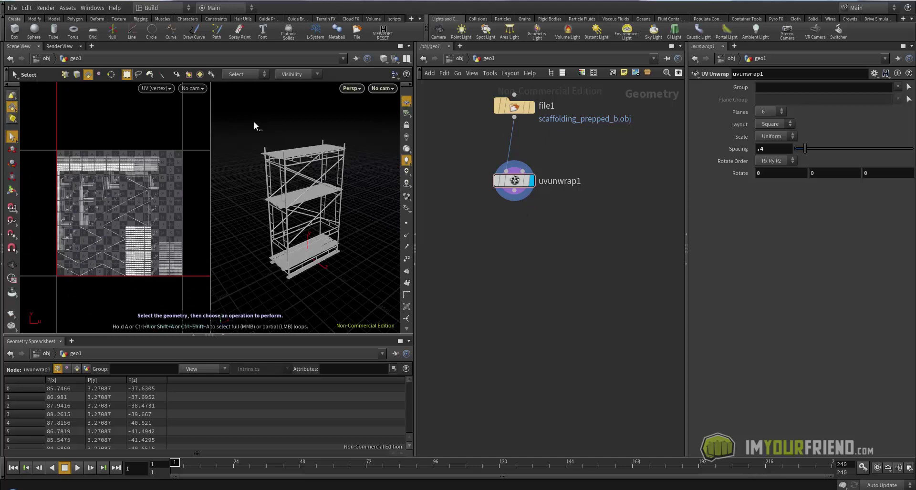
Step: Expand the perspective view to a single viewport and look the scaffold over from several angles
key("space+b")
right_click_drag(265, 182, 289, 182, "alt")
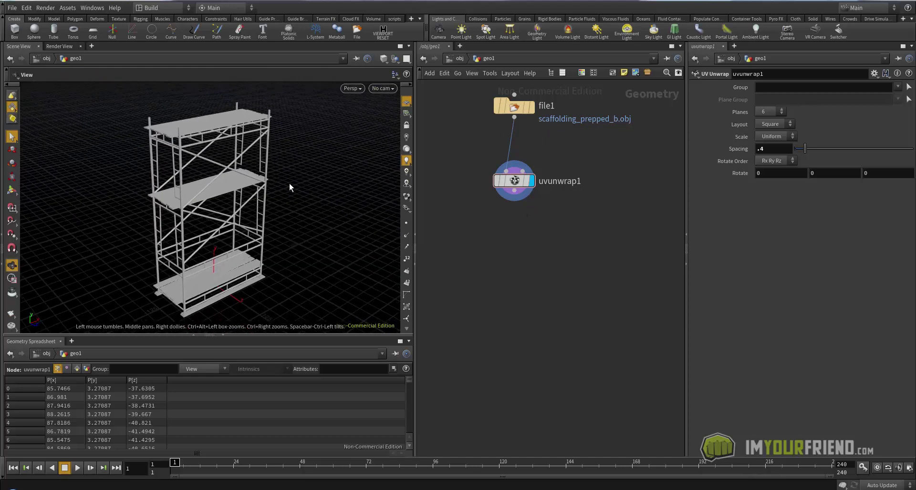
right_click_drag(234, 230, 263, 227, "alt")
middle_click_drag(263, 227, 255, 223, "alt")
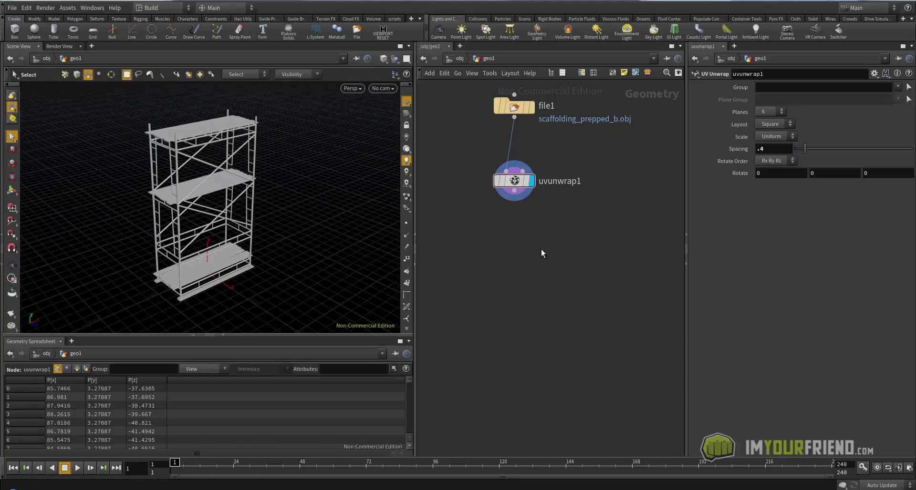
key("Tab")
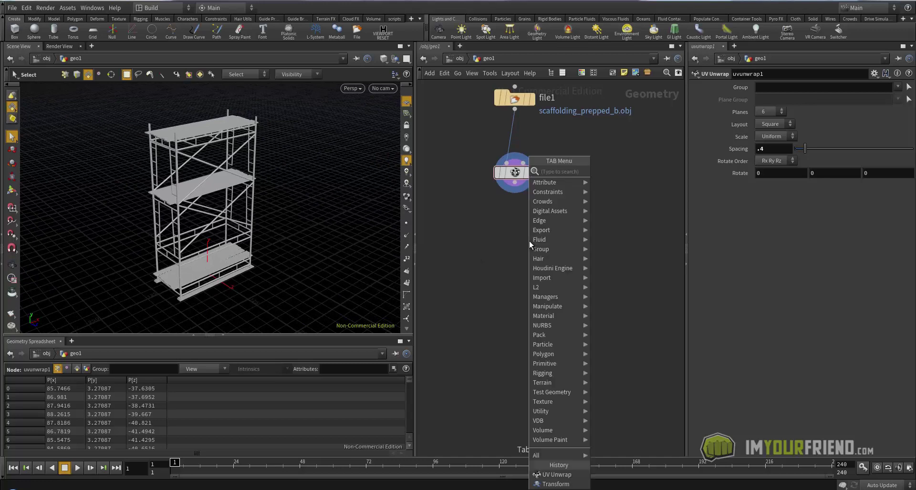
key("Escape")
left_click_drag(282, 217, 291, 256, "alt")
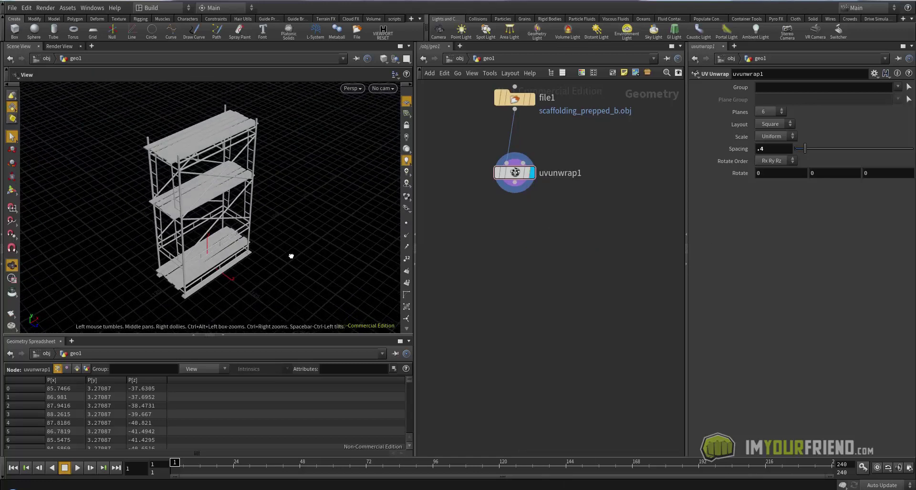
left_click_drag(350, 177, 352, 164, "alt")
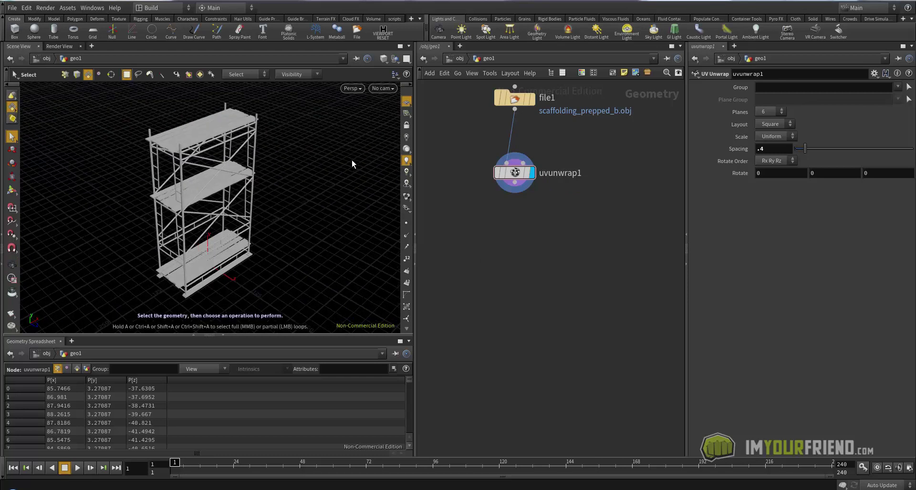
left_click_drag(278, 247, 266, 231, "alt")
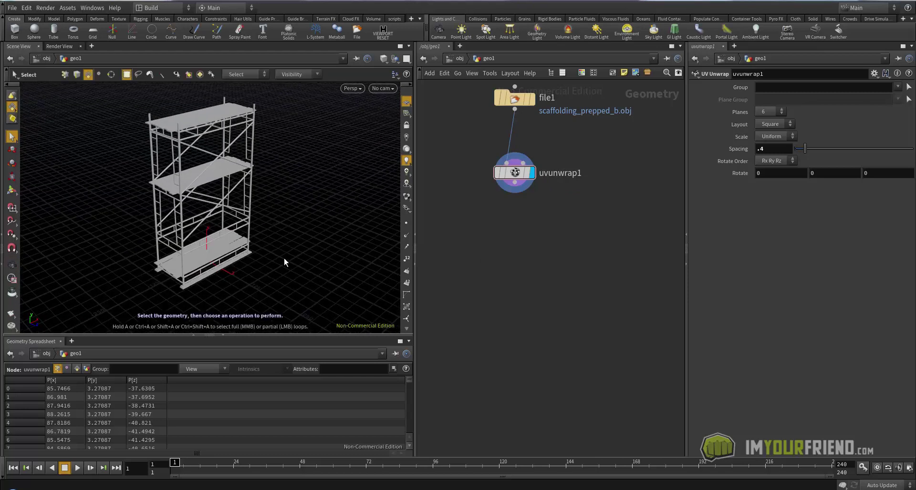
Step: Add a Transform node below uvunwrap1, feed it the unwrapped scaffold and display its result
key("Tab")
type("rt")
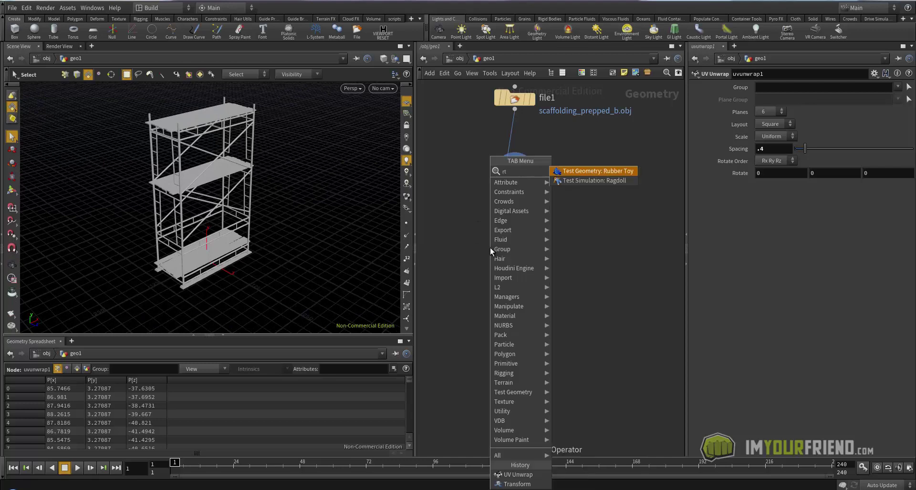
key("BackSpace")
key("BackSpace")
type("tra")
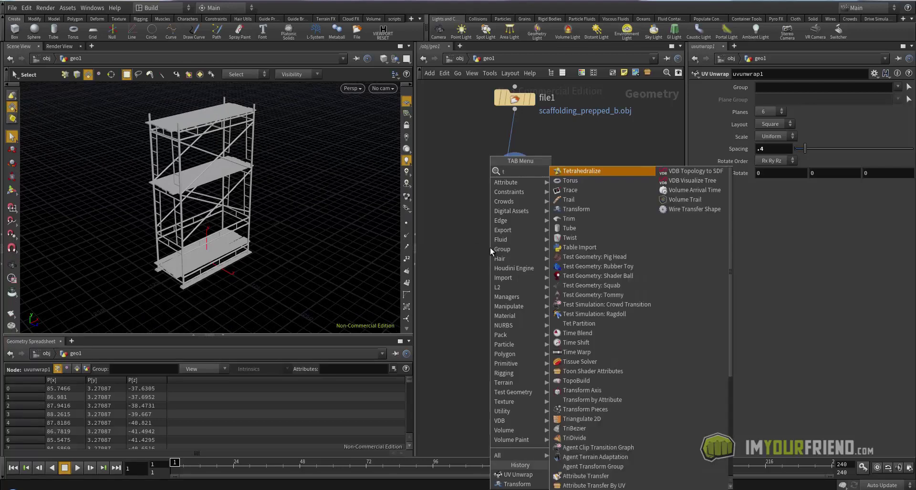
type("ns")
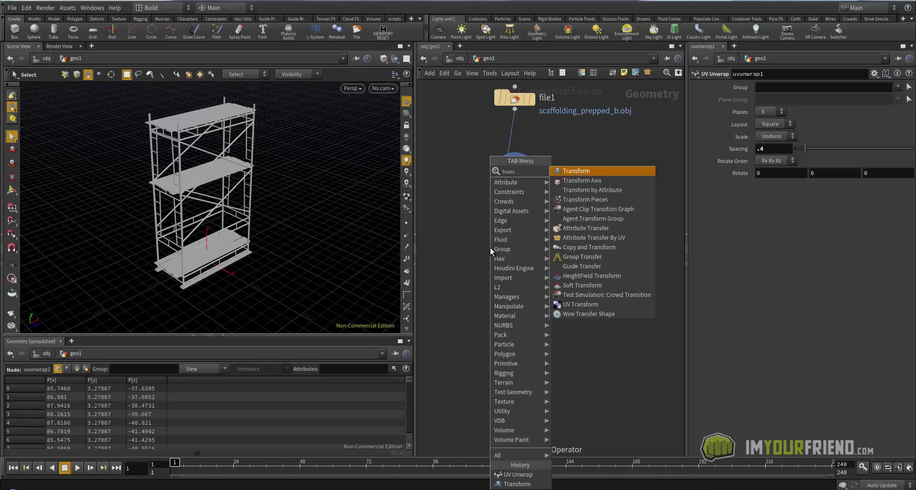
key("Return")
left_click(504, 251)
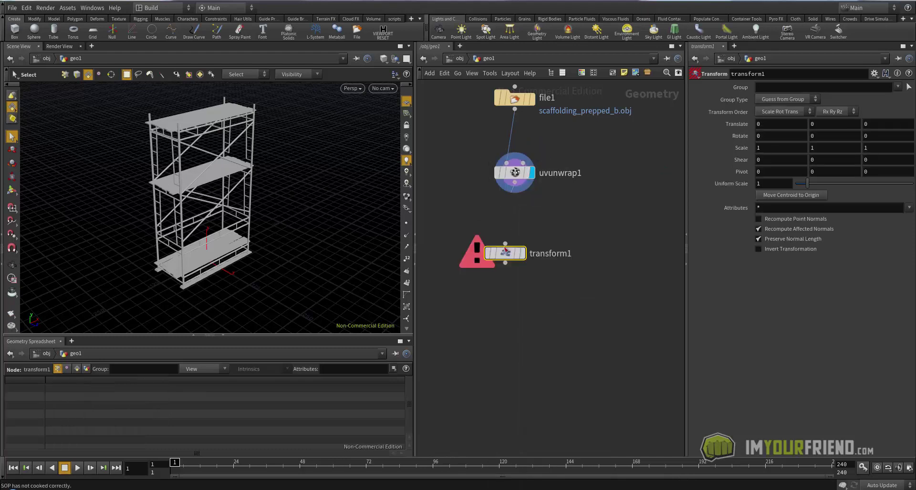
left_click_drag(509, 254, 519, 259)
scroll(566, 228, "down", 2)
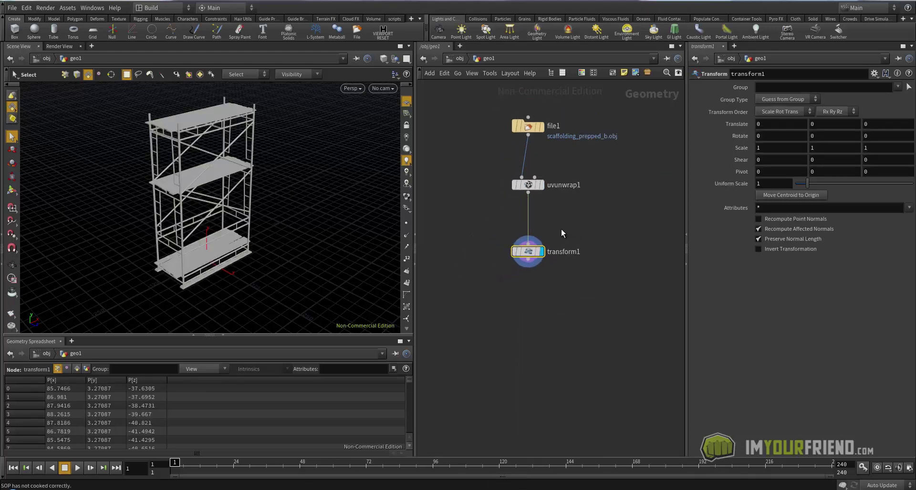
left_click_drag(562, 223, 510, 269)
Step: Set the Transform node's uniform scale to 0.25 and frame the scaled scaffold in the view
left_click_drag(775, 185, 739, 185)
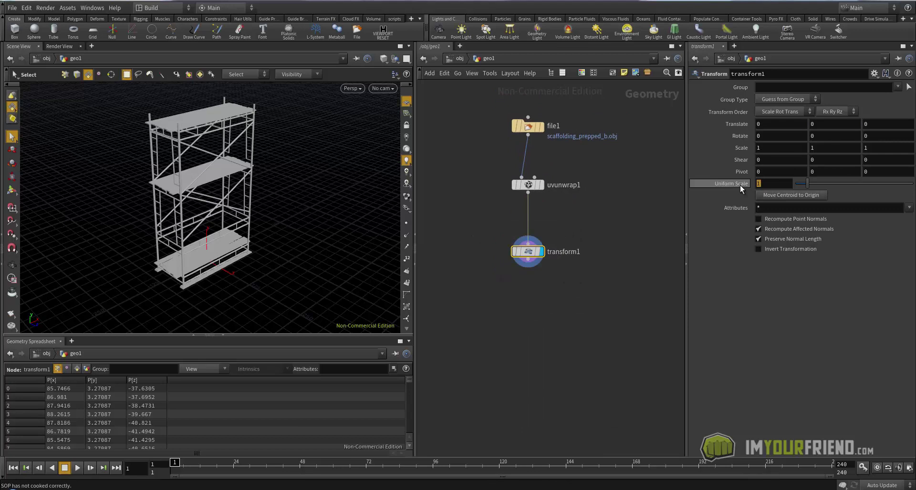
type(".25")
key("Return")
key("space+g")
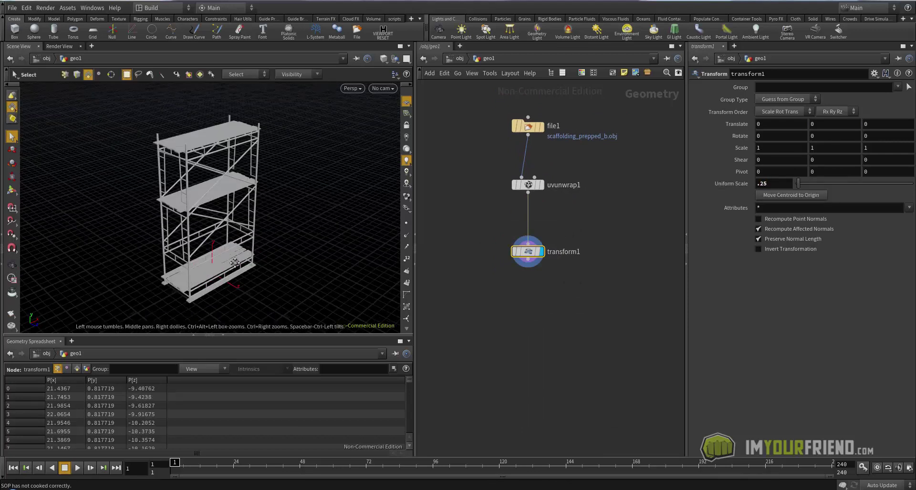
left_click_drag(258, 280, 228, 257, "alt")
middle_click_drag(503, 276, 507, 238)
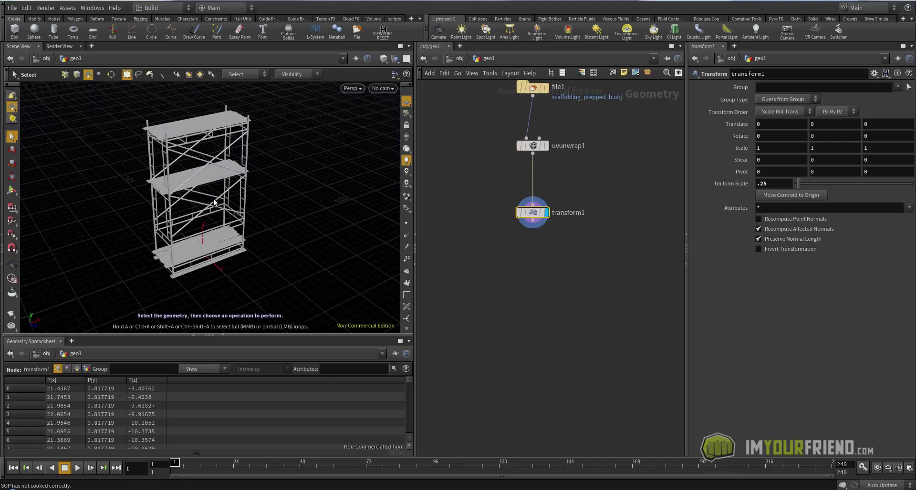
Step: Show the group list in the scene view and browse the scaffold's bar groups against the model
left_click(199, 75)
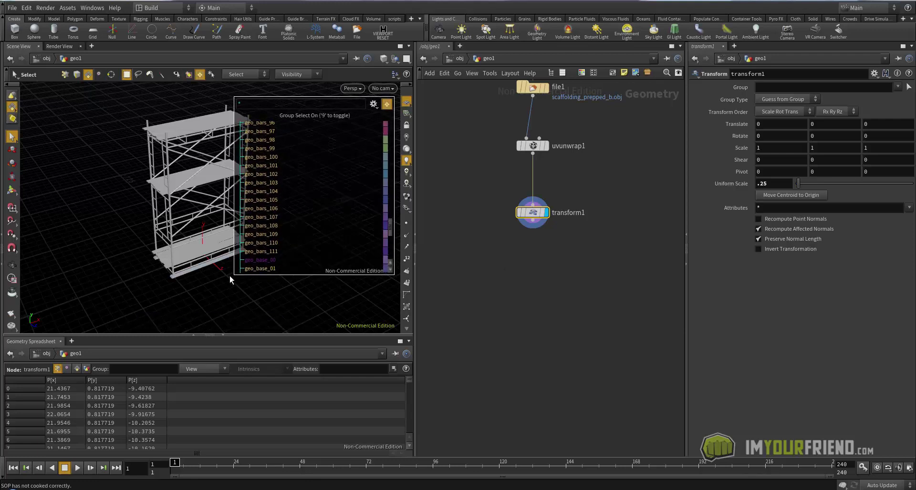
right_click_drag(193, 190, 208, 214, "alt")
middle_click_drag(208, 214, 162, 218, "alt")
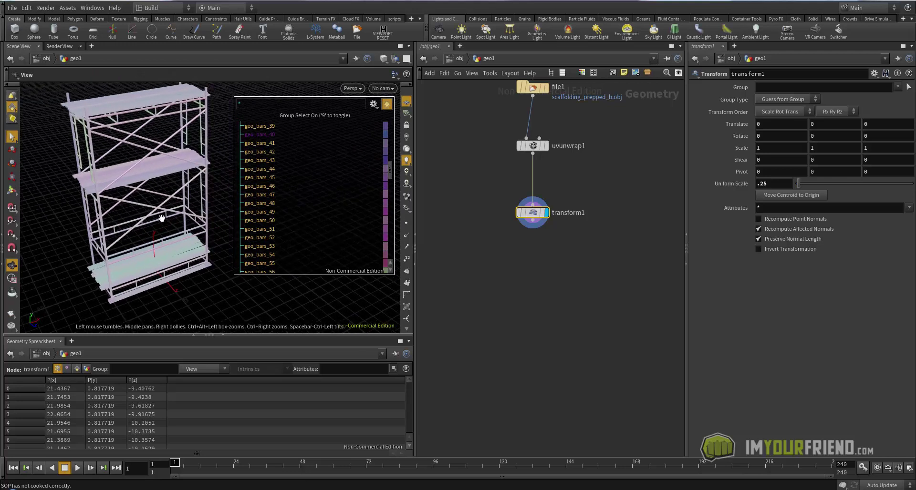
mouse_move(162, 218)
left_mouse_down("alt")
mouse_move(168, 196)
mouse_move(172, 228)
left_mouse_up("alt")
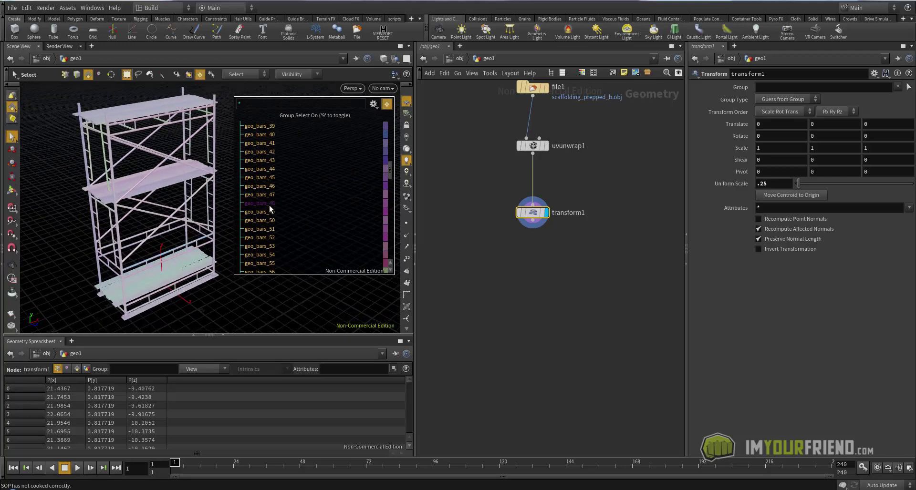
scroll(322, 150, "down", 4)
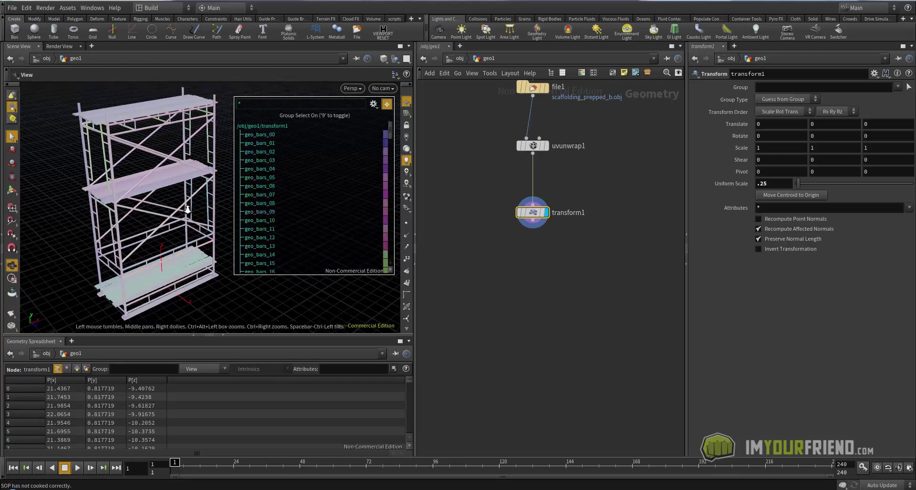
scroll(225, 184, "up", 1)
scroll(376, 205, "down", 4)
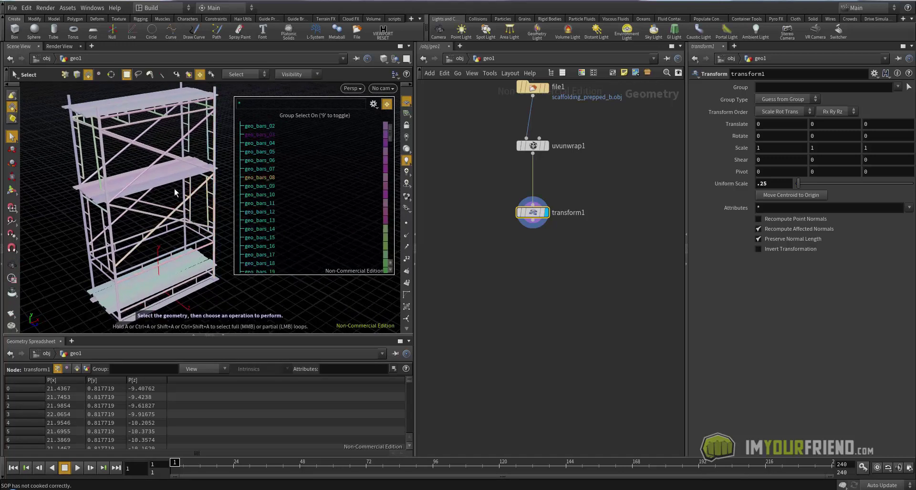
Step: List the scaffold's pieces by the shop_materialpath attribute and return the list to Groups
left_click(372, 104)
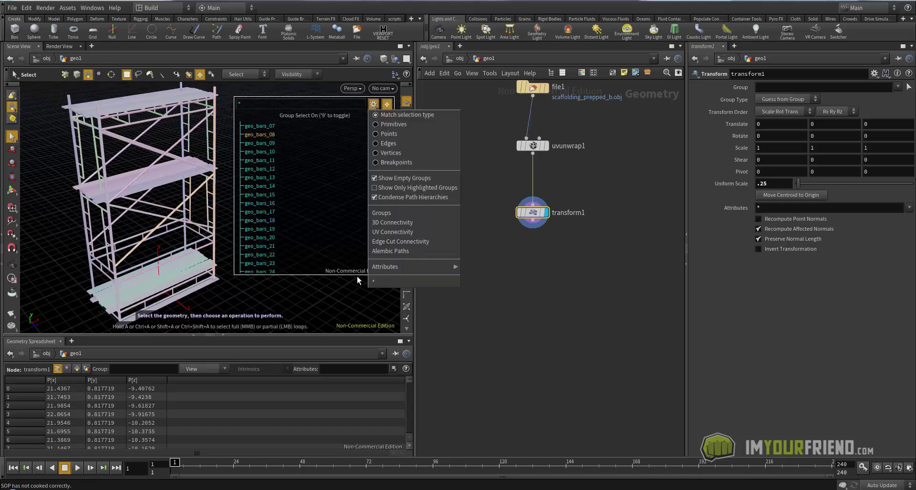
mouse_move(392, 268)
left_click(486, 267)
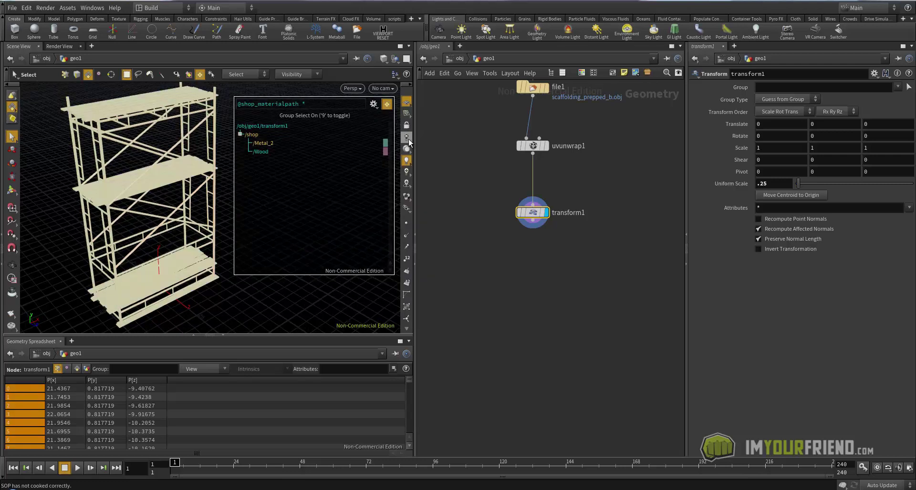
left_click(373, 104)
mouse_move(394, 267)
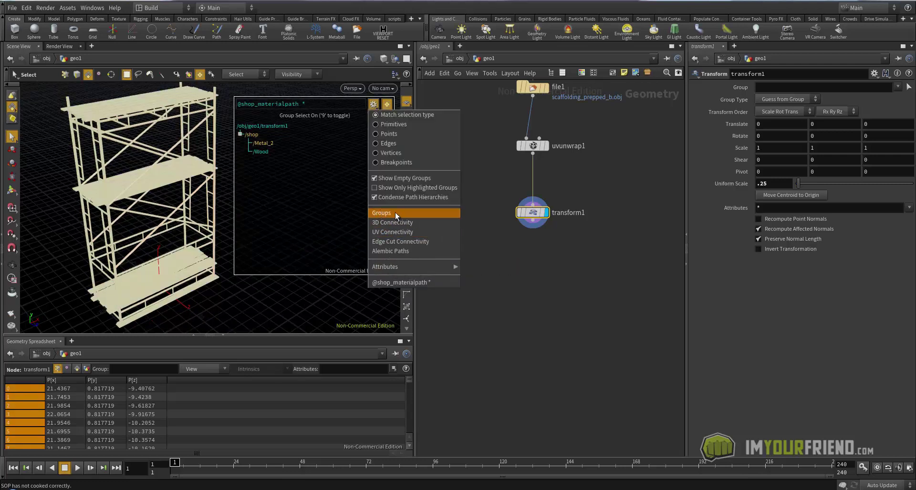
left_click(382, 212)
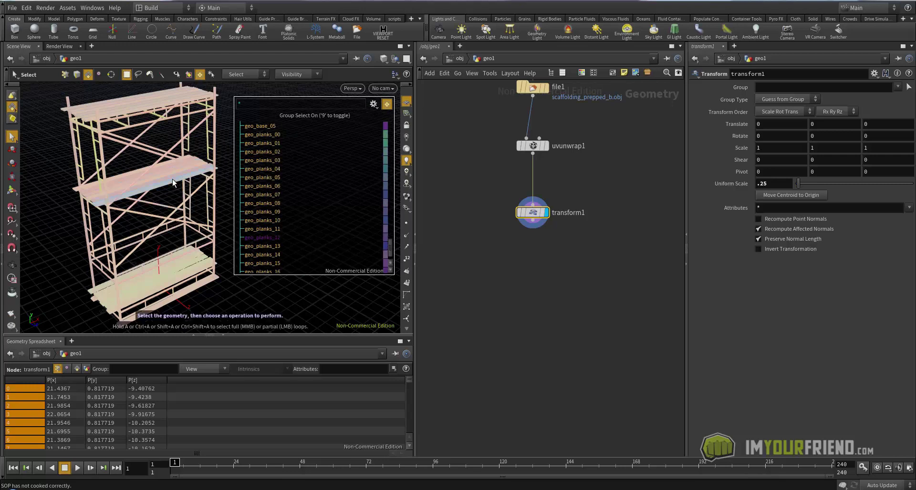
Step: Select the geo_bars_06 bar in the scene view, add a Blast node for it under transform1 and place it off to one side
left_click_drag(173, 182, 183, 205, "alt")
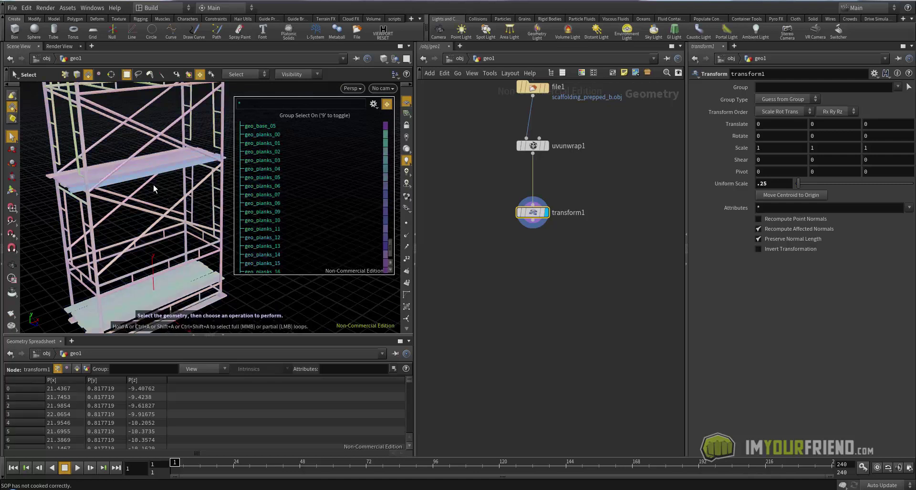
key("Escape")
mouse_move(139, 187)
left_mouse_down()
mouse_move(159, 190)
mouse_move(146, 199)
mouse_move(144, 185)
left_mouse_up()
key("s")
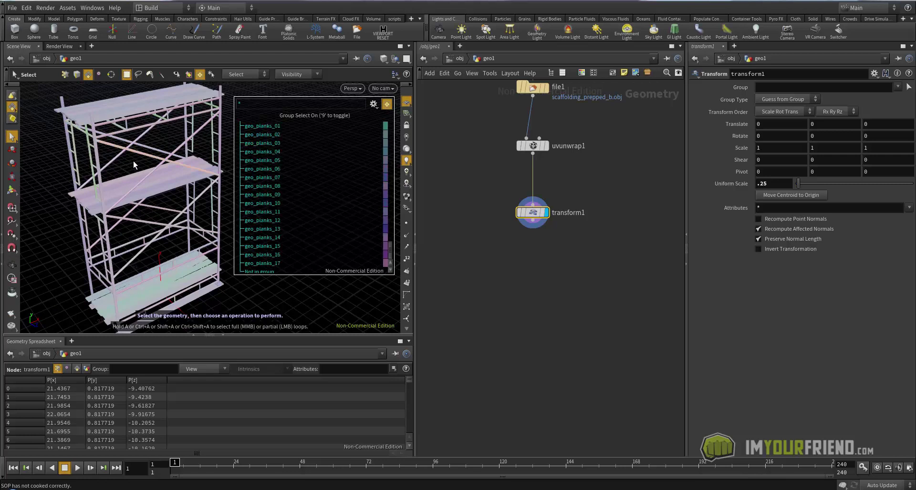
key("Tab")
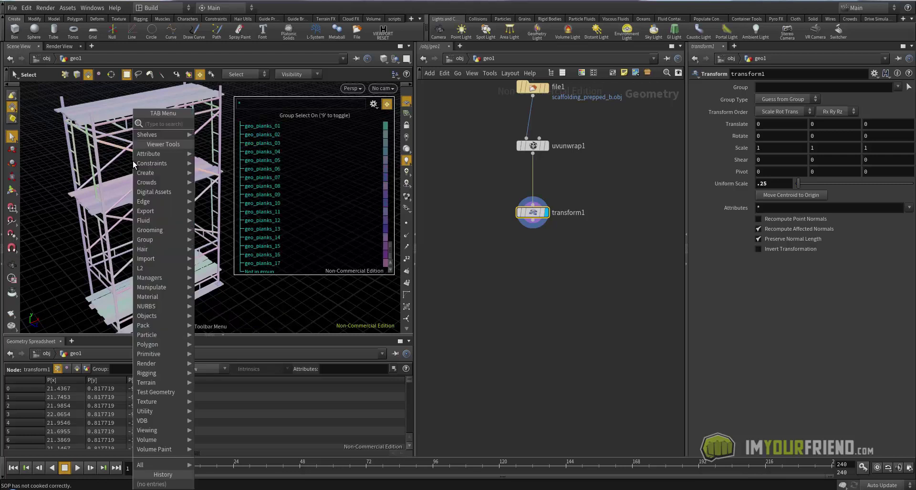
type("bi")
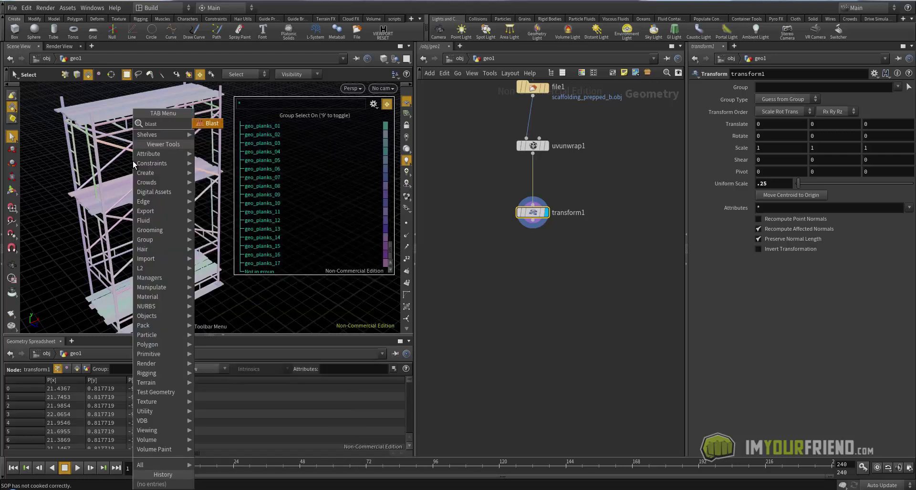
key("Return")
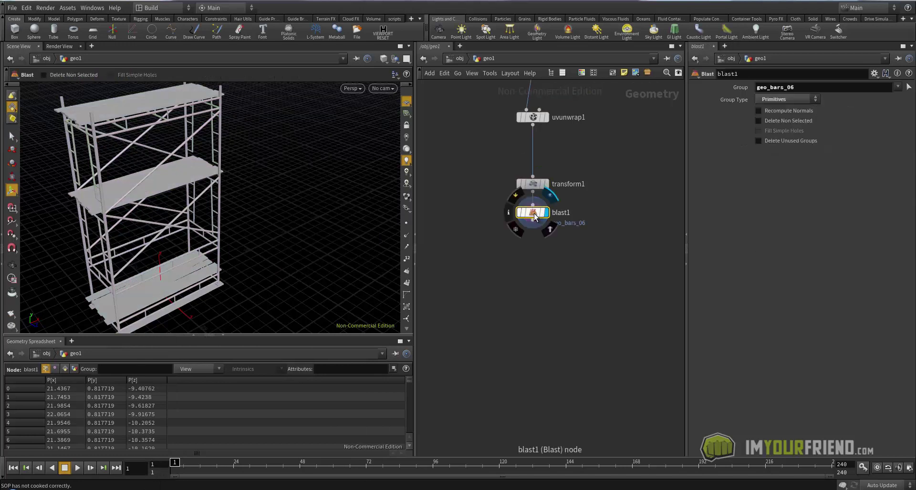
left_click_drag(534, 213, 478, 248)
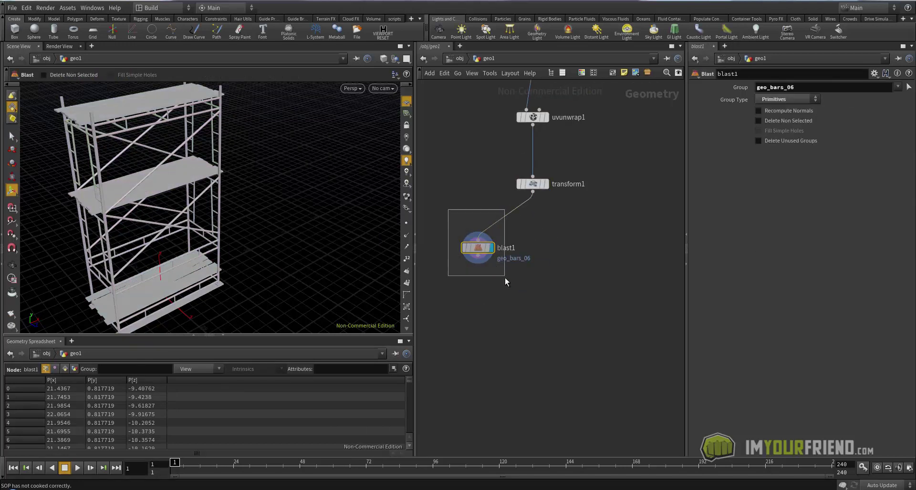
Step: Invert blast1 with Delete Non Selected to isolate the geo_bars_06 bar, and hide the group list in the scene view
double_click(793, 86)
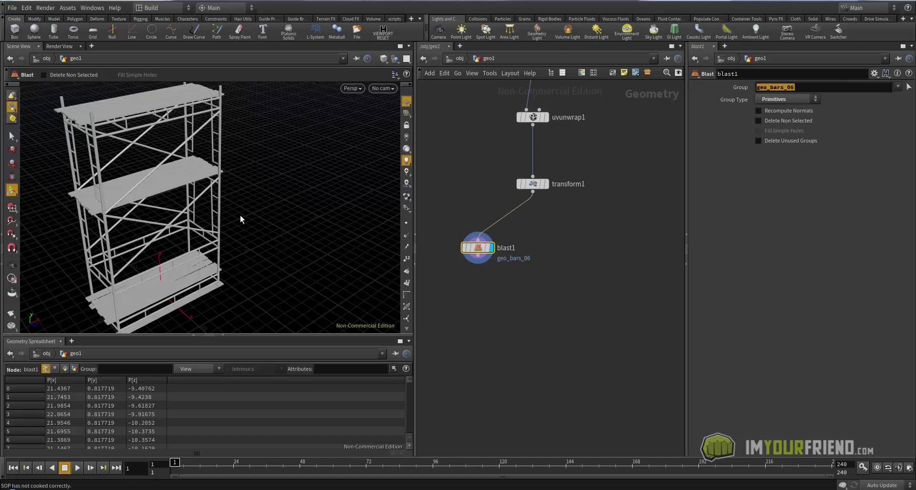
left_click(758, 121)
key("Escape")
left_click_drag(189, 206, 180, 188)
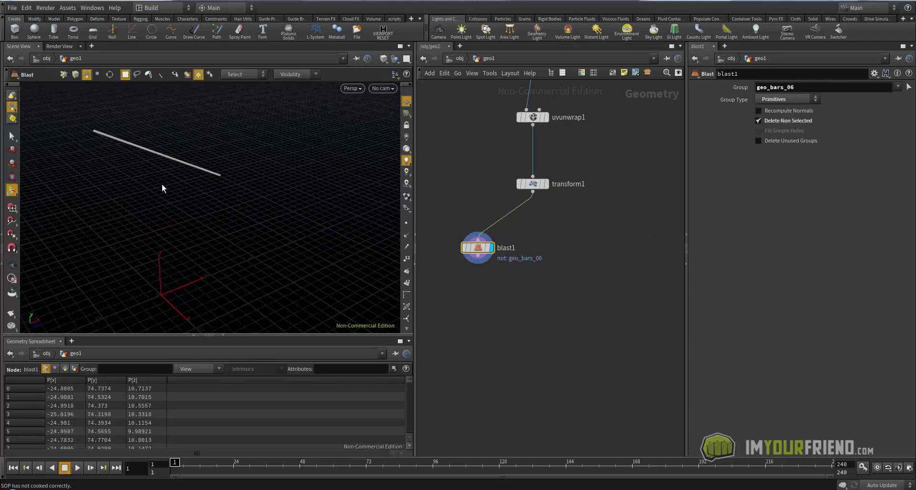
key("9")
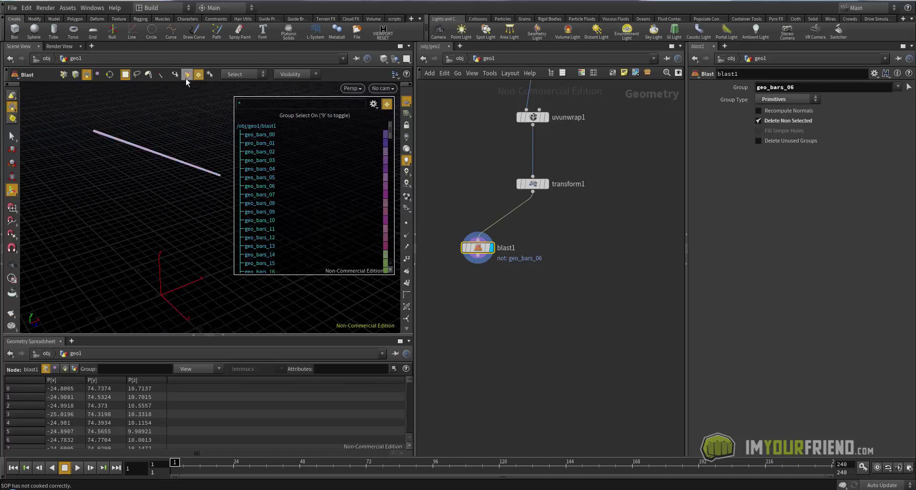
left_click(188, 75)
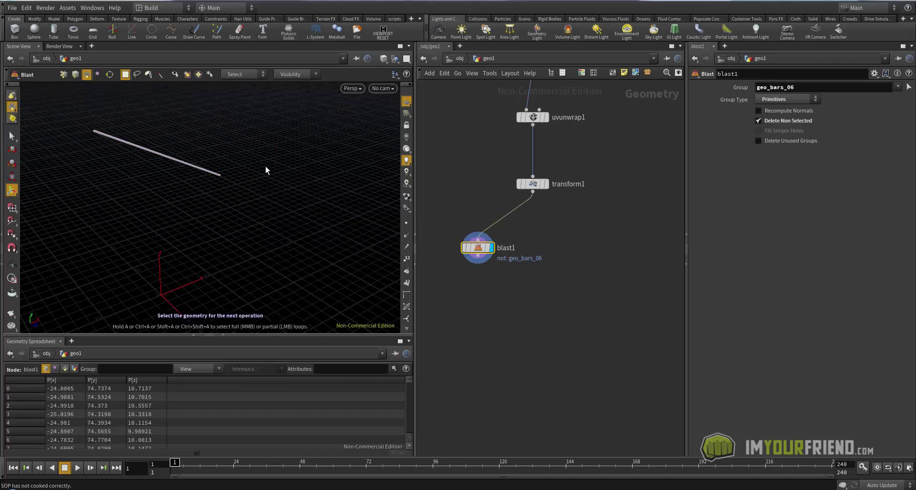
left_click_drag(367, 309, 272, 236)
middle_click_drag(466, 225, 478, 221)
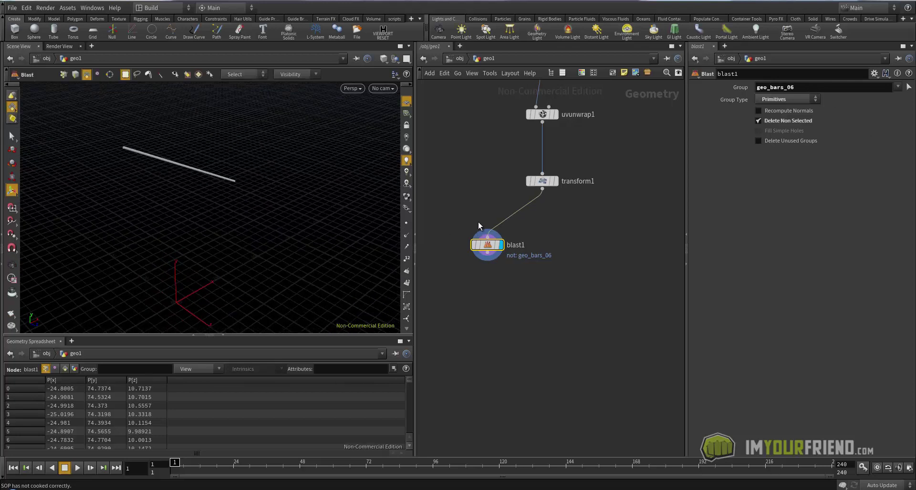
Step: Set blast1's group pattern to *geo_bars* to cover all bar groups
left_click(812, 88)
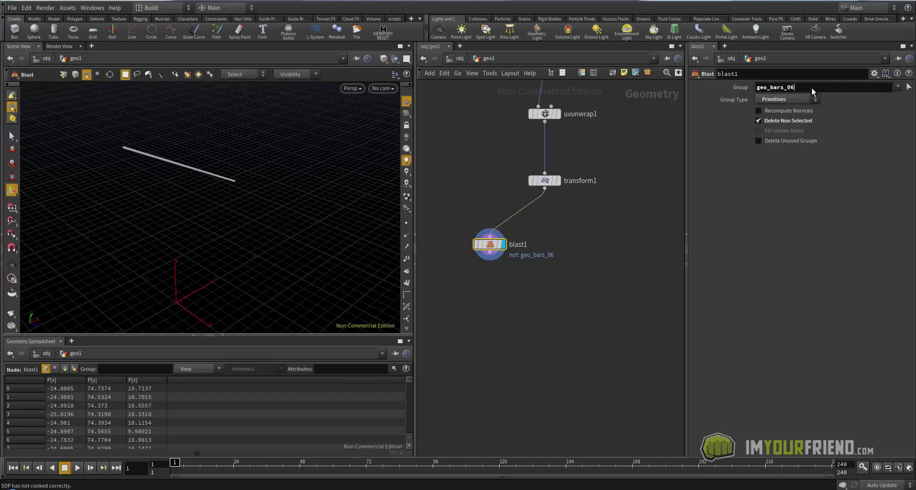
key("BackSpace")
key("BackSpace")
key("BackSpace")
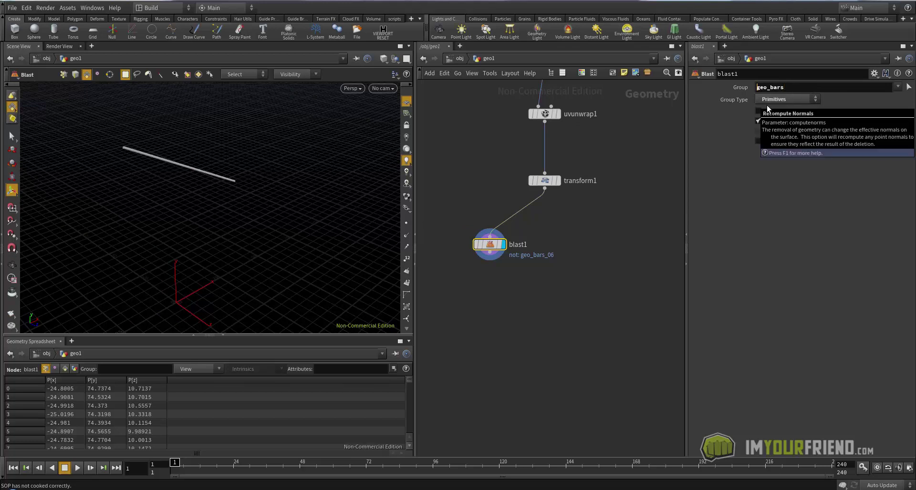
type("*")
key("Return")
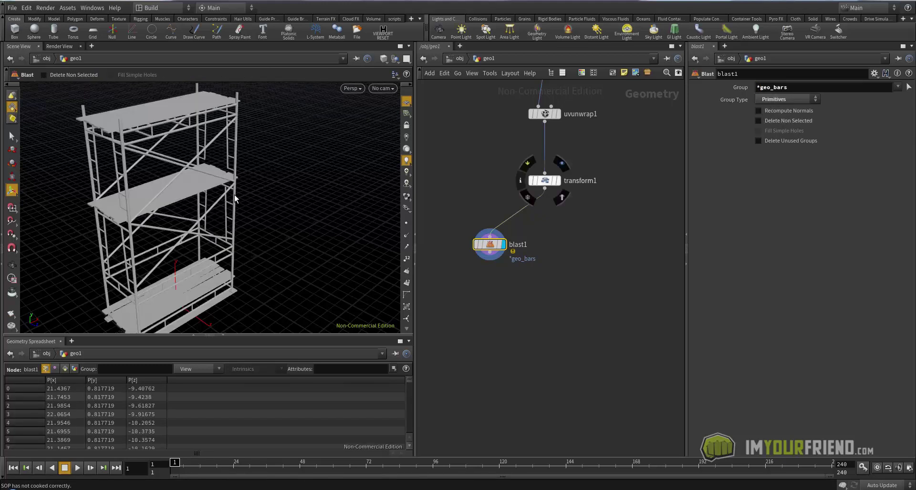
left_click_drag(234, 199, 286, 193, "alt")
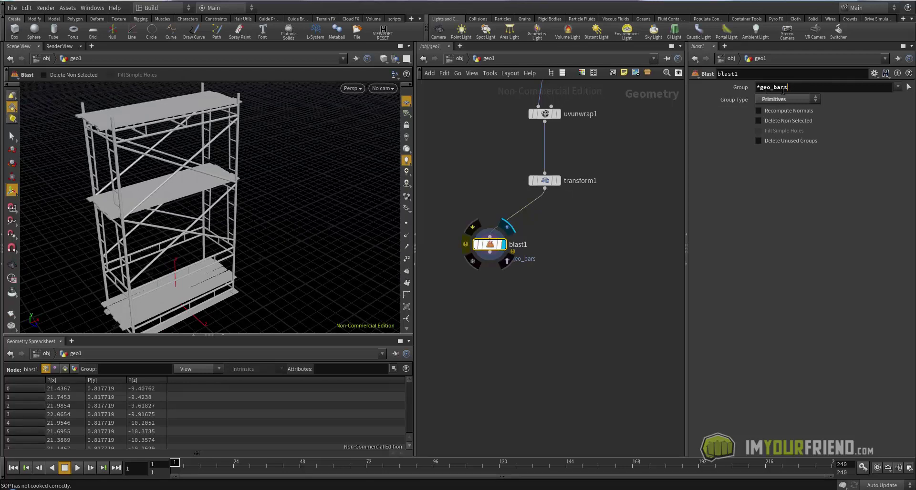
type("*")
key("Return")
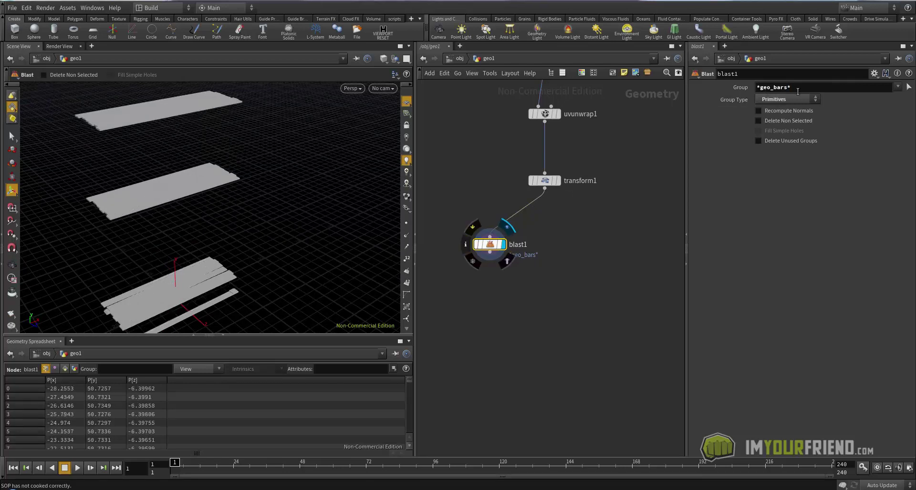
Step: Compare blast1 with Delete Non Selected on and off, and leave the option on to keep only the metal bars
left_click(777, 122)
left_click(780, 121)
left_click(779, 121)
left_click(779, 122)
left_click(779, 121)
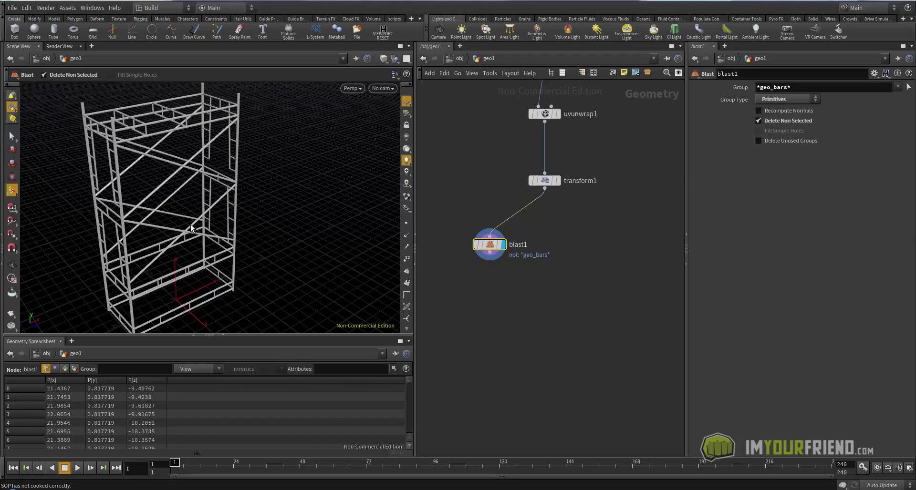
left_click_drag(190, 228, 245, 180)
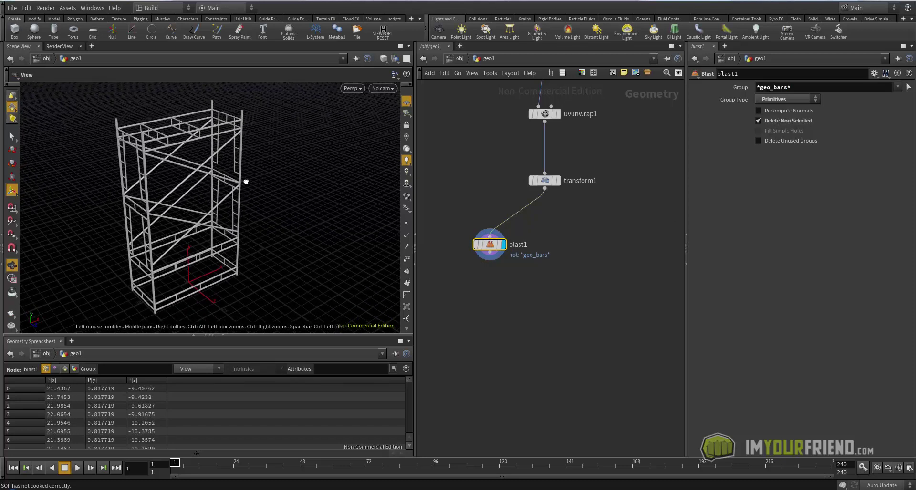
left_click(767, 123)
left_click(771, 121)
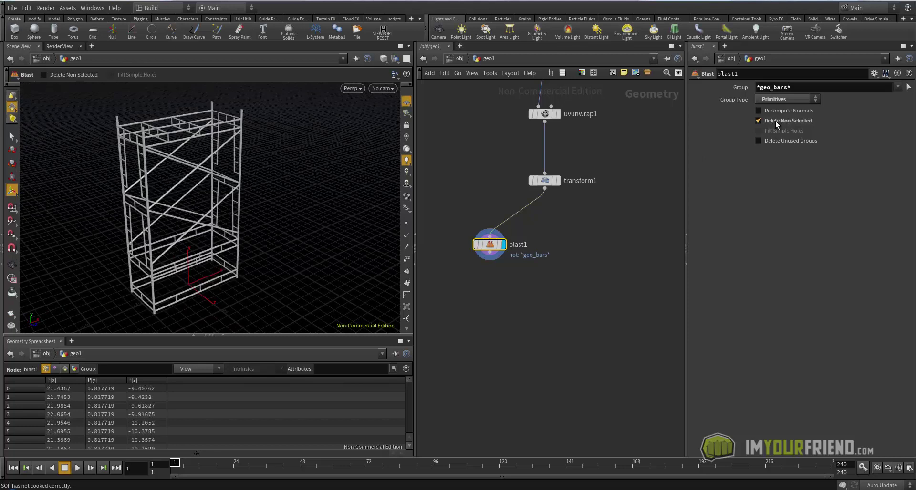
Step: Rename the blast1 node as bars
double_click(517, 245)
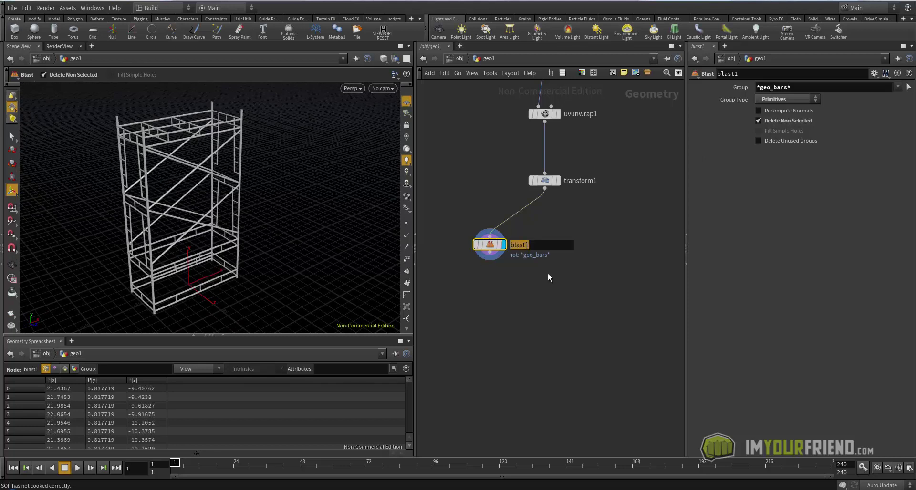
type("bars")
key("Return")
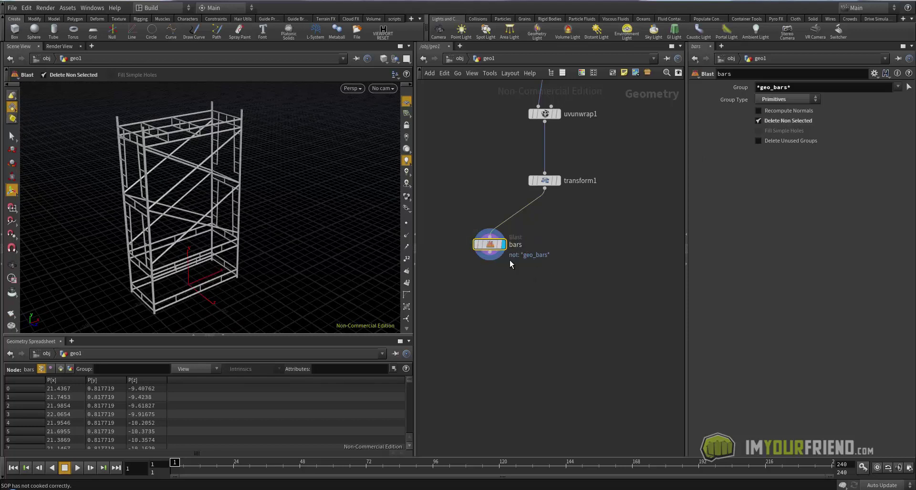
Step: Duplicate the bars node beside it as wood, fed by transform1, with Delete Non Selected off to keep only the planks
key("ctrl+c")
key("ctrl+v")
left_click_drag(553, 228, 610, 245)
double_click(638, 245)
type("wood")
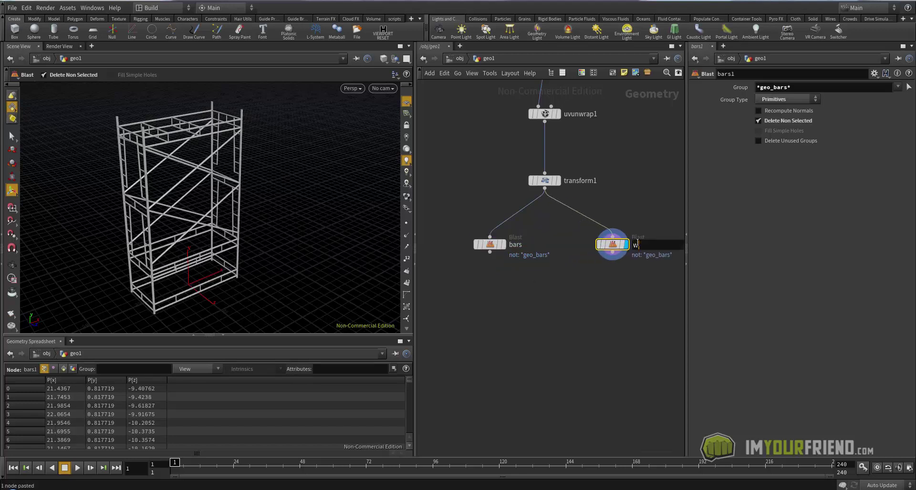
key("Return")
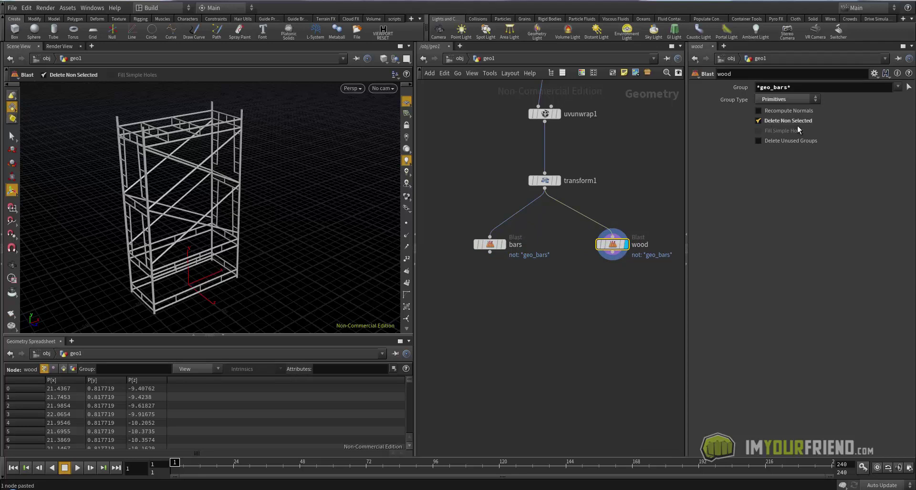
left_click(759, 121)
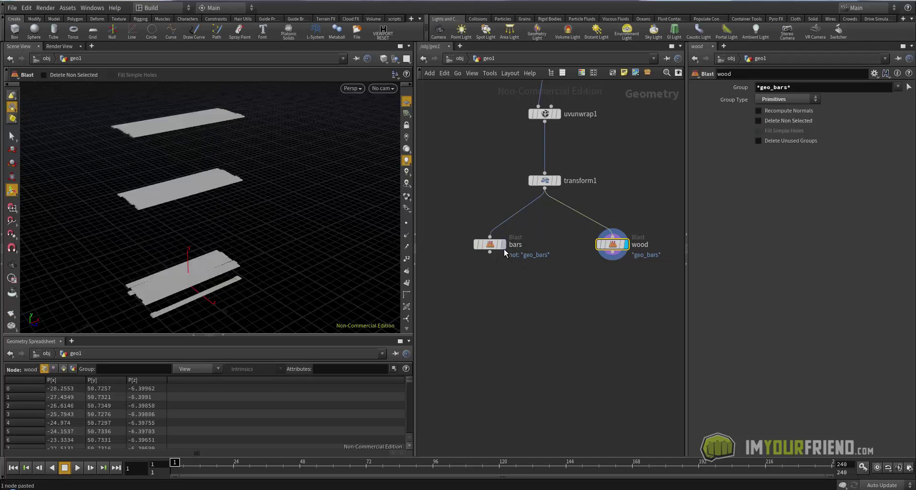
Step: Check the bars and wood nodes' geometry, and show the planks' UV layout beside the perspective view
left_click(489, 245)
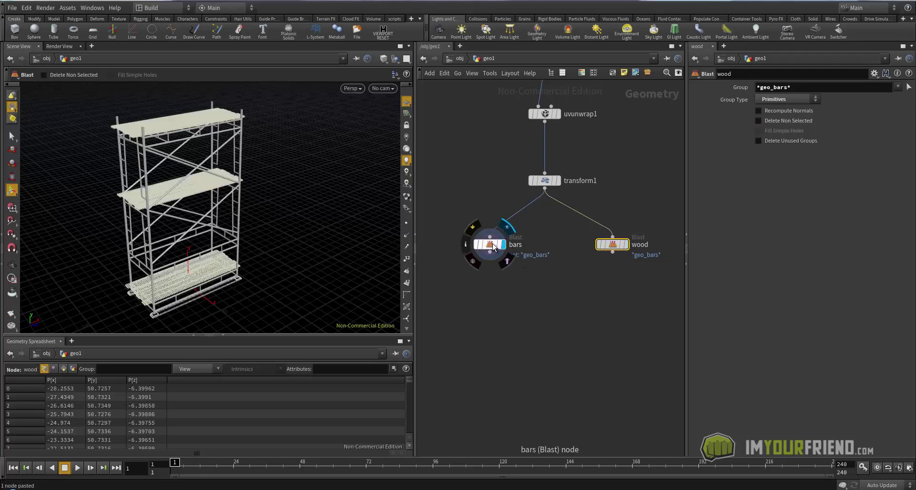
left_click(614, 246)
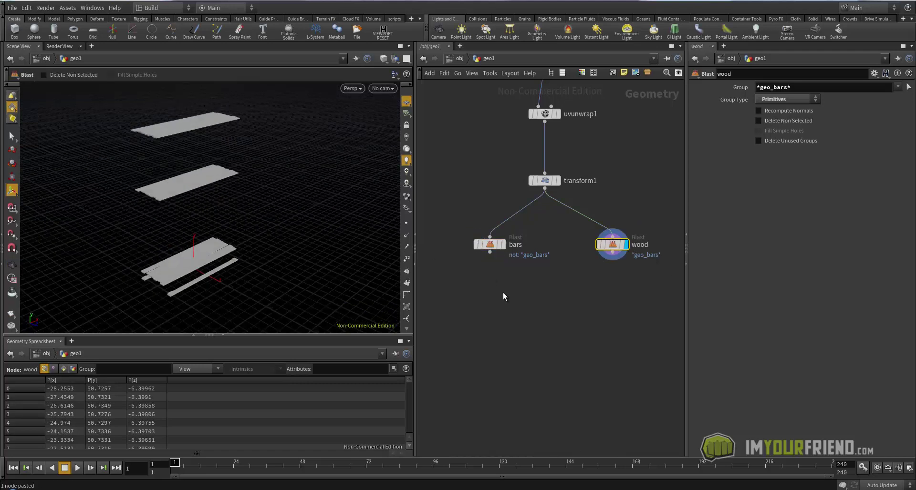
scroll(254, 225, "down", 3)
middle_click_drag(251, 196, 281, 202)
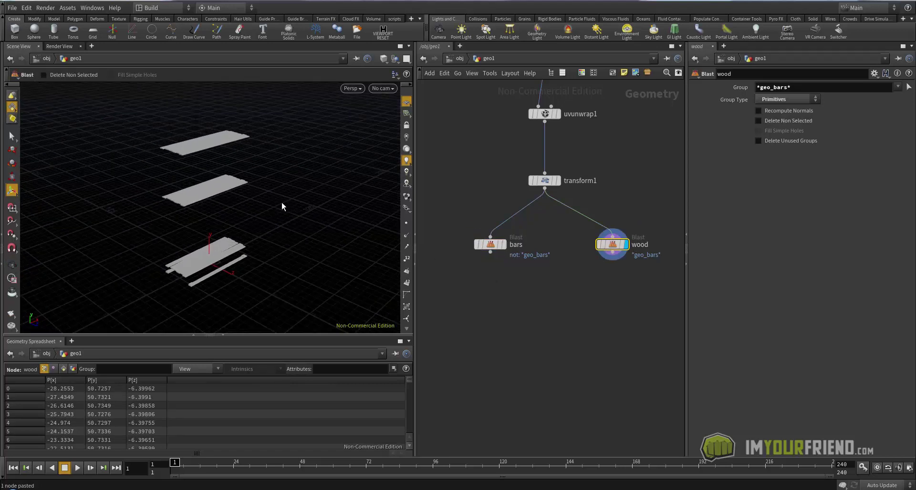
key("ctrl+3")
scroll(108, 181, "up", 2)
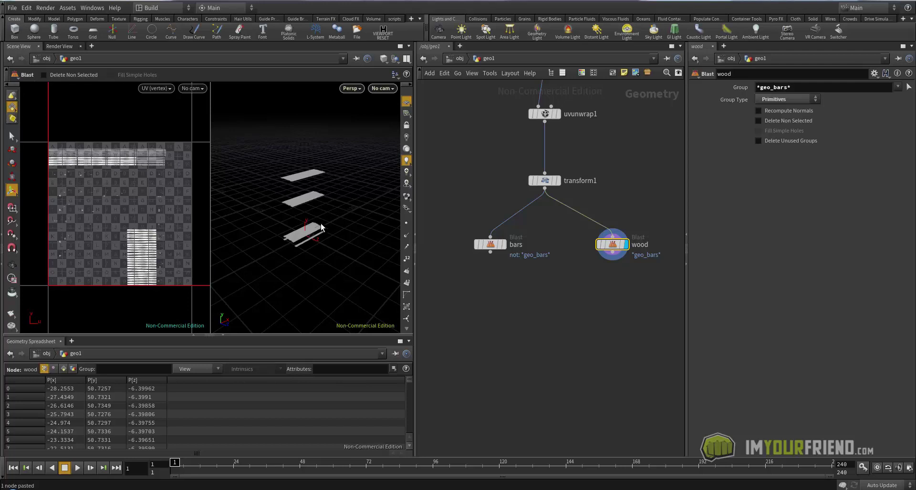
Step: Align the wood node level with the bars node, and cancel saving the scene
middle_click_drag(627, 255, 620, 253)
left_click_drag(618, 247, 615, 242)
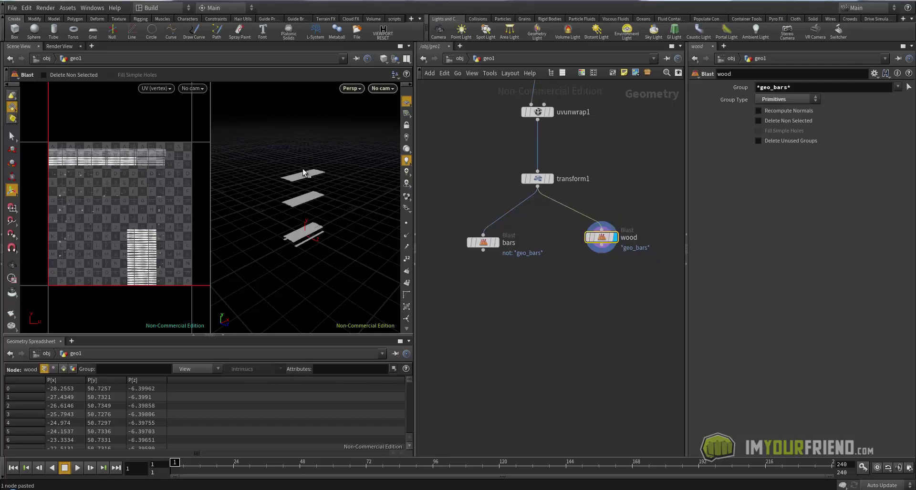
key("ctrl+s")
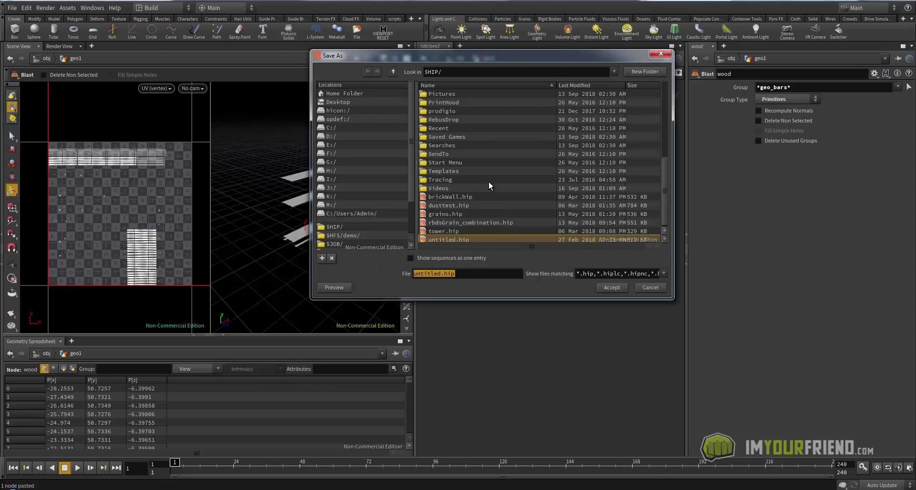
left_click(658, 289)
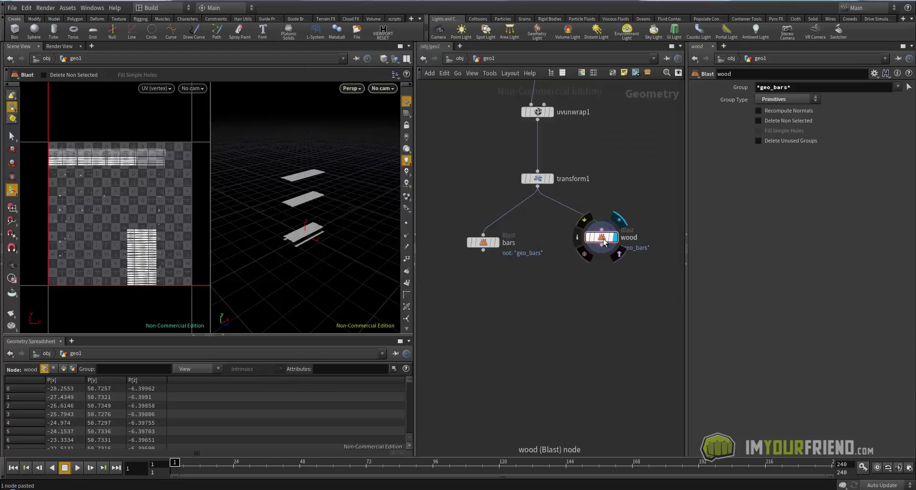
left_click_drag(604, 238, 603, 243)
Step: Add a UV Transform node below the bars node
key("Tab")
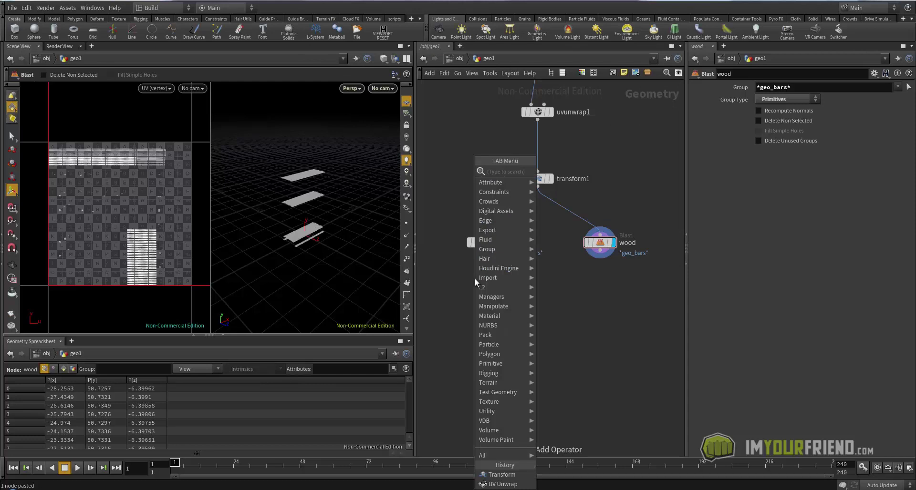
type("untra")
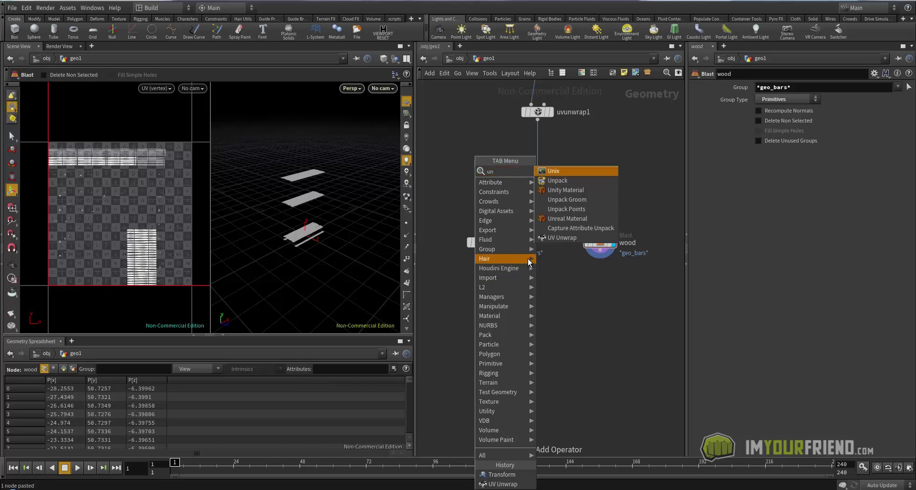
key("BackSpace")
type("vtra")
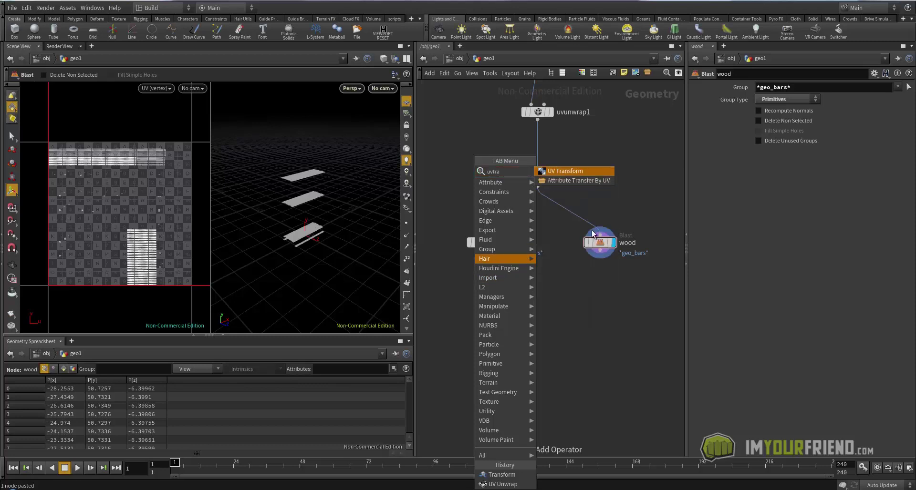
left_click(573, 170)
left_click(480, 295)
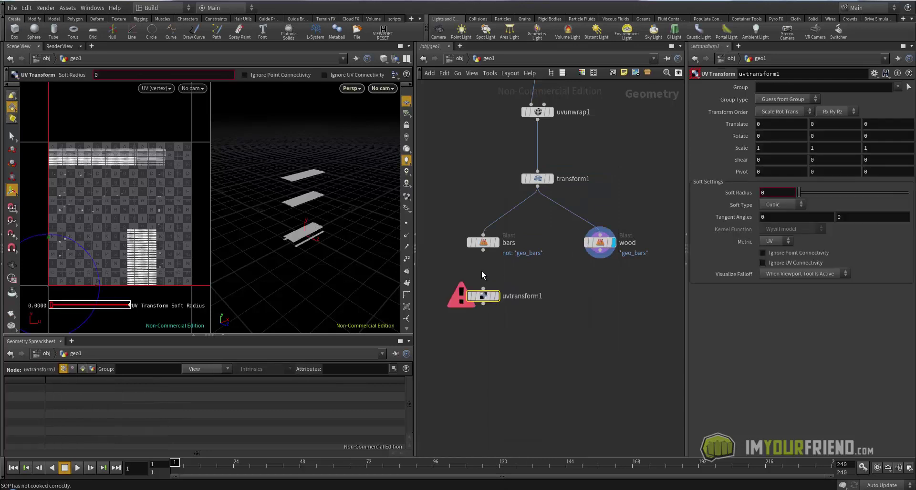
Step: Wire the UV Transform node to the bars node's output and display its result beside the bars' UV layout
left_click(499, 241)
left_click(512, 242)
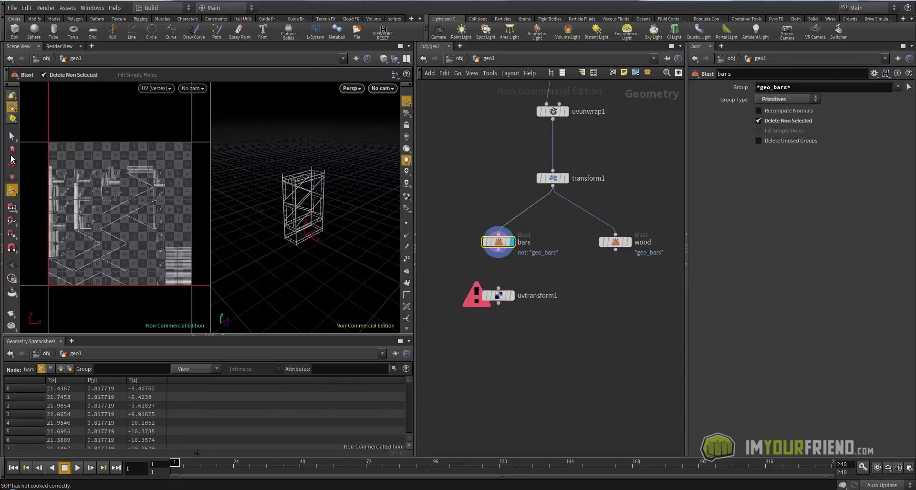
scroll(129, 204, "down", 5)
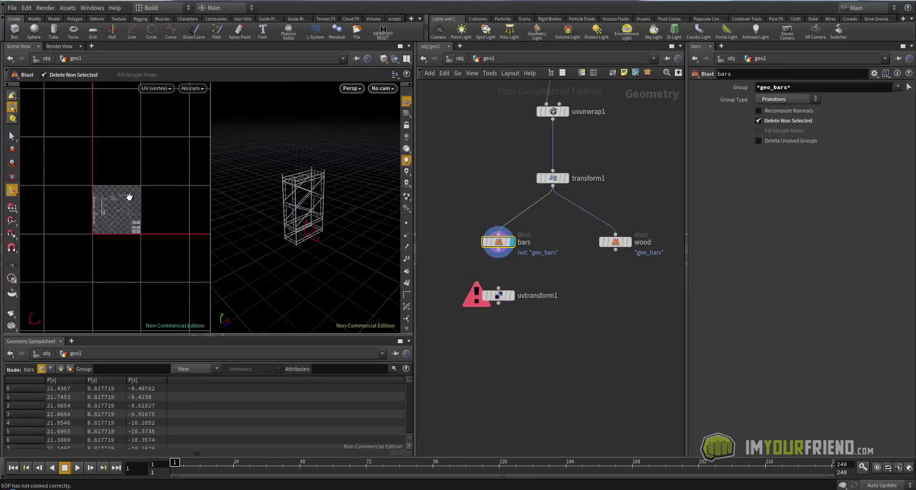
middle_click_drag(129, 197, 117, 207)
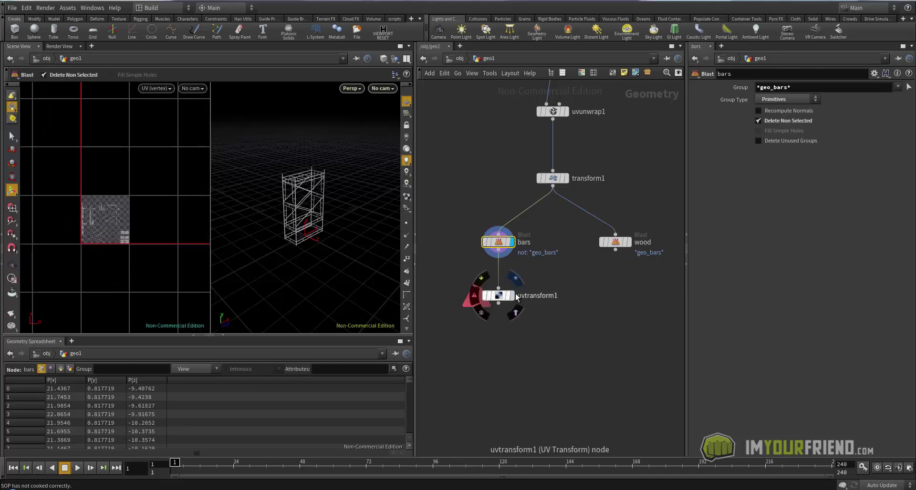
left_click(498, 296)
left_click(512, 295)
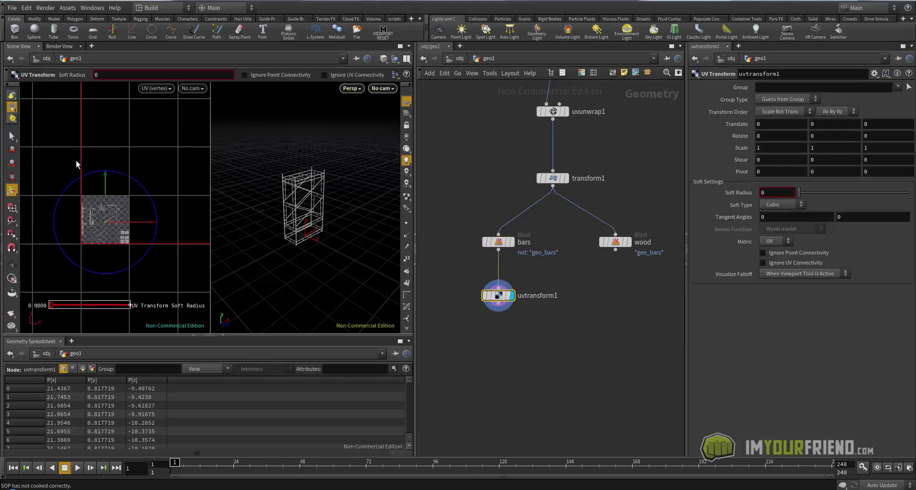
right_click_drag(117, 213, 152, 215, "alt")
left_click_drag(100, 186, 99, 133)
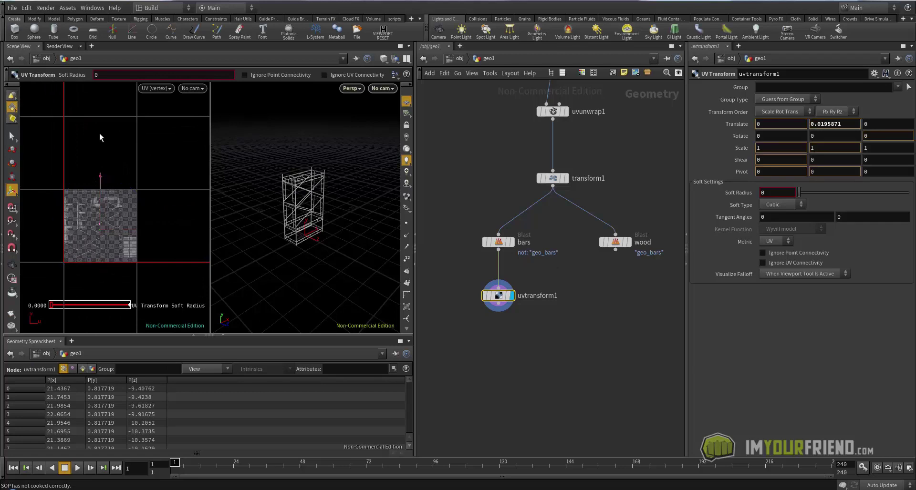
key("ctrl+z")
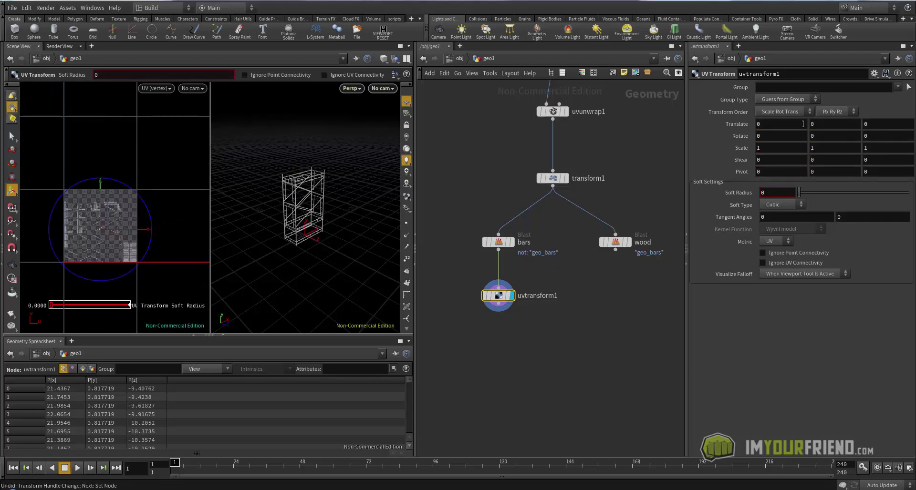
Step: Set the bars' UV Transform vertical (second) Translate value to 1, moving their UVs into the tile above
left_click(832, 126)
type("1")
key("Return")
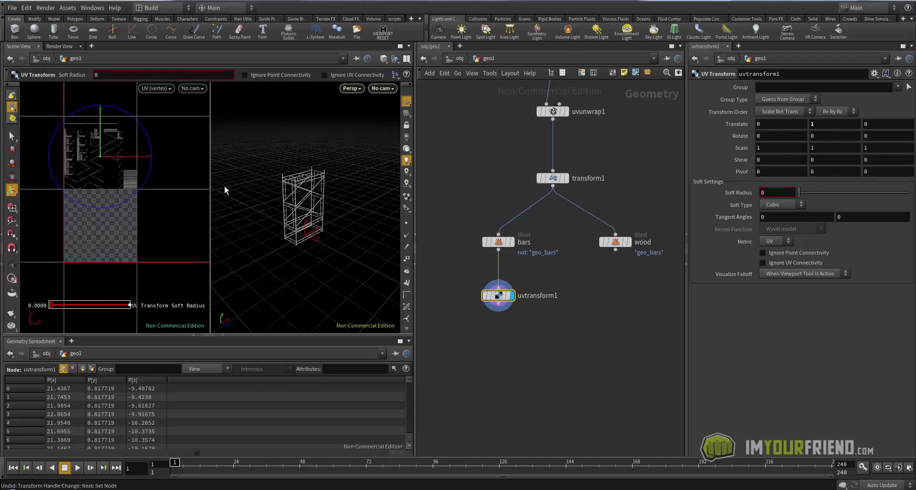
right_click_drag(124, 204, 131, 208, "alt")
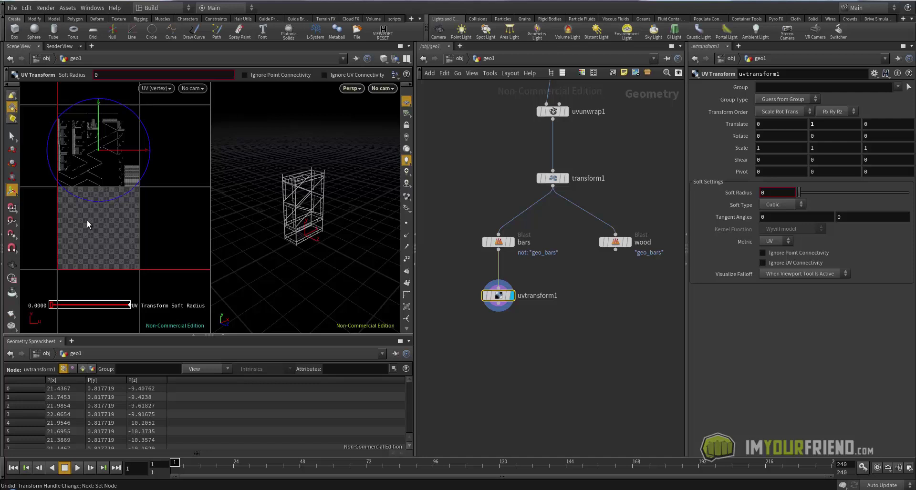
key("Escape")
right_click_drag(87, 221, 70, 225)
key("Return")
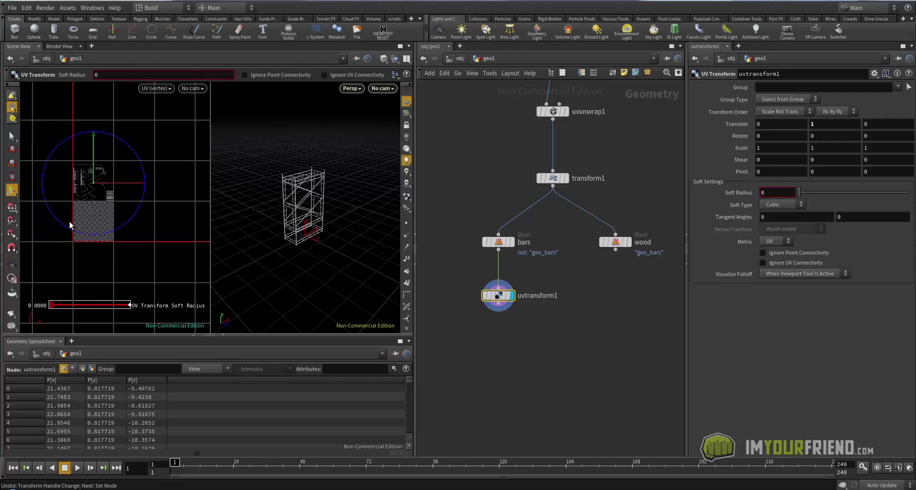
scroll(97, 237, "up", 2)
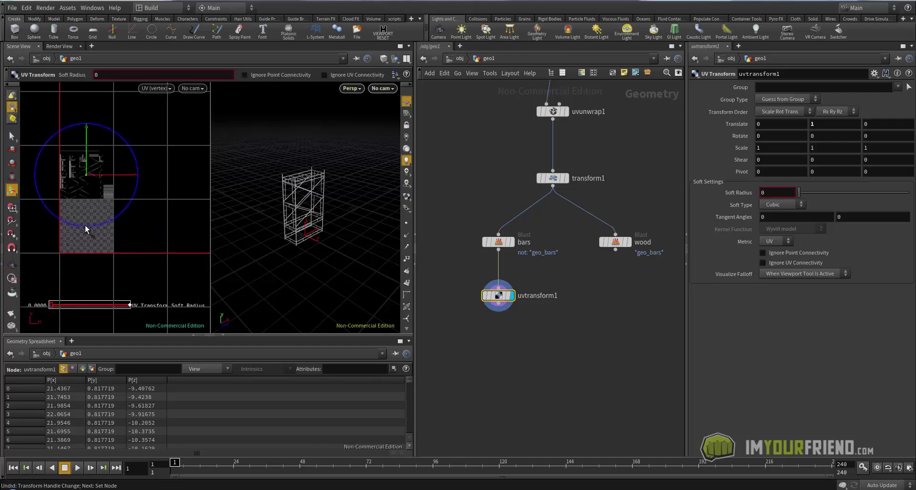
key("Tab")
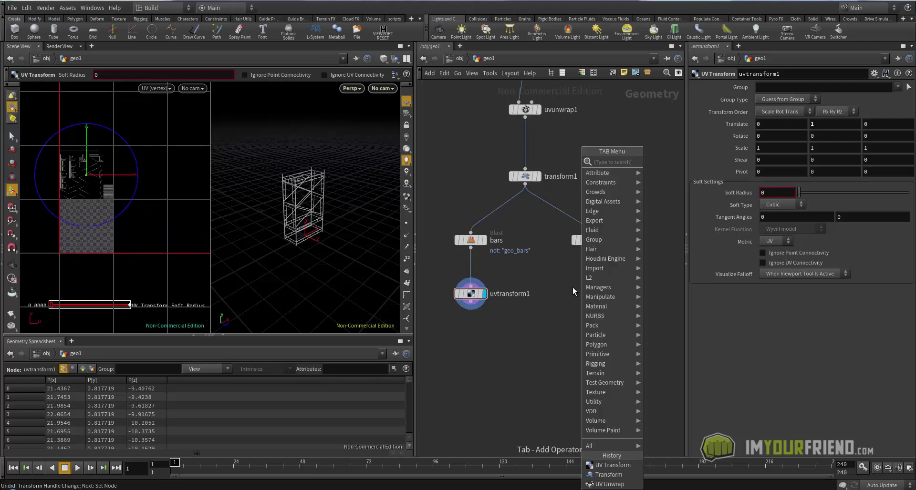
type("uvtra")
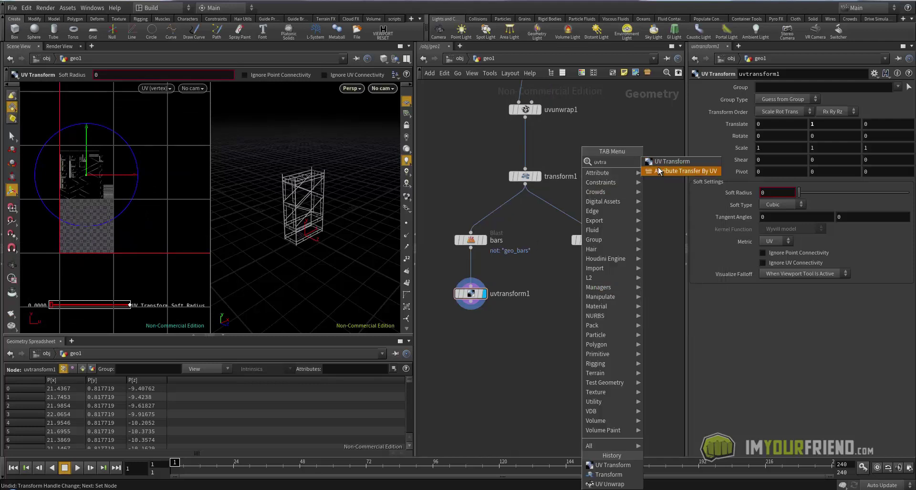
key("Escape")
Step: Add a UV Transform node fed by the wood node, level with uvtransform1, and display its result
key("Tab")
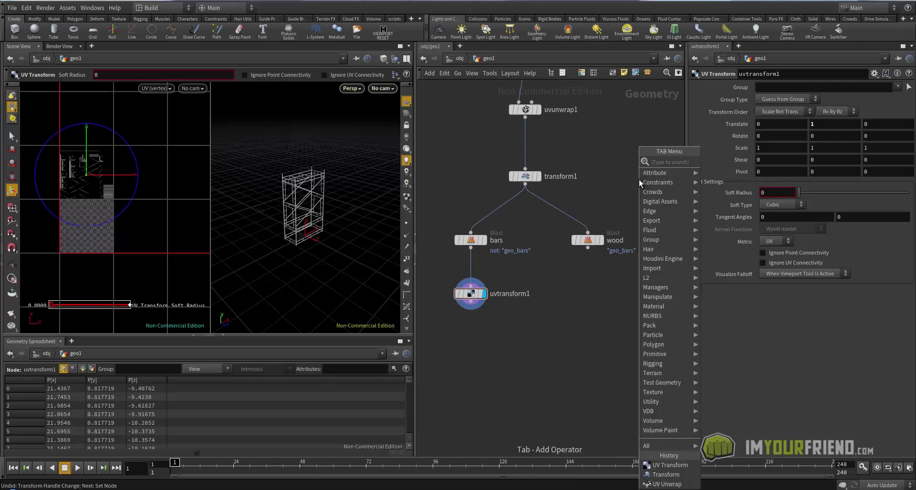
type("uvtra")
key("Return")
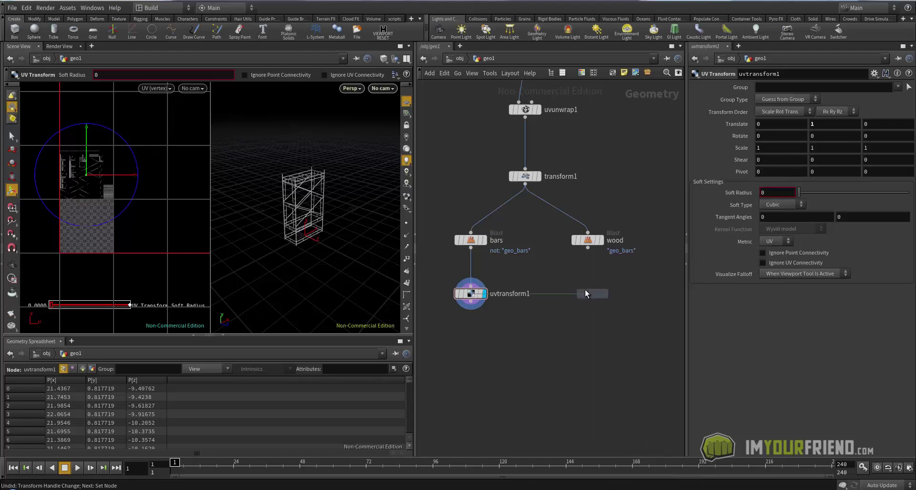
left_click(585, 290)
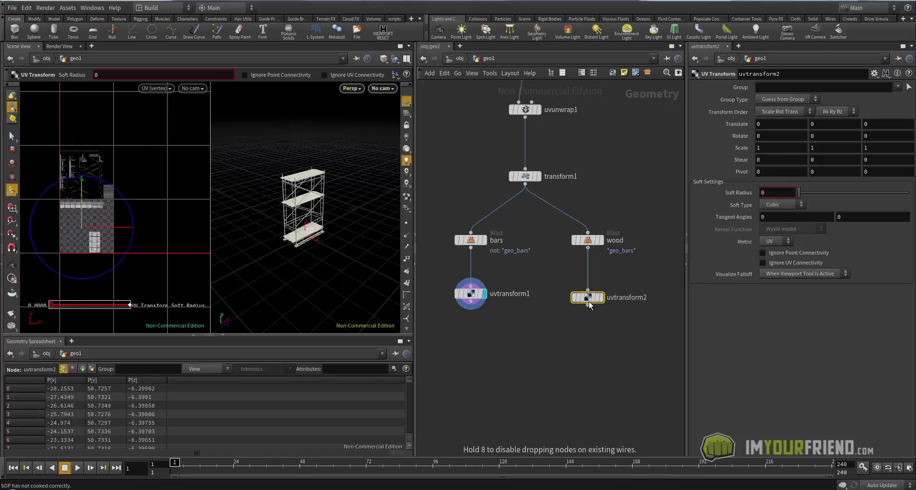
left_click(589, 299)
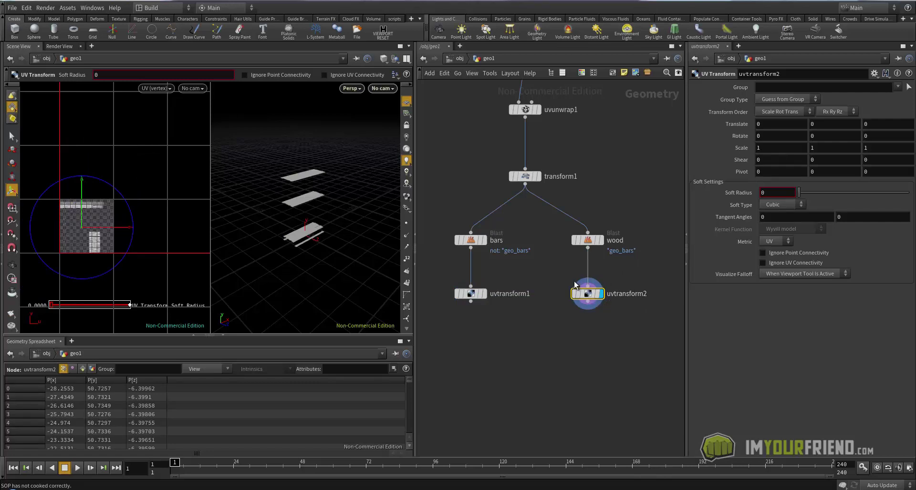
Step: Set the planks' UV Transform horizontal (first) Translate value to 1, moving their UVs one tile sideways
scroll(143, 246, "up", 2)
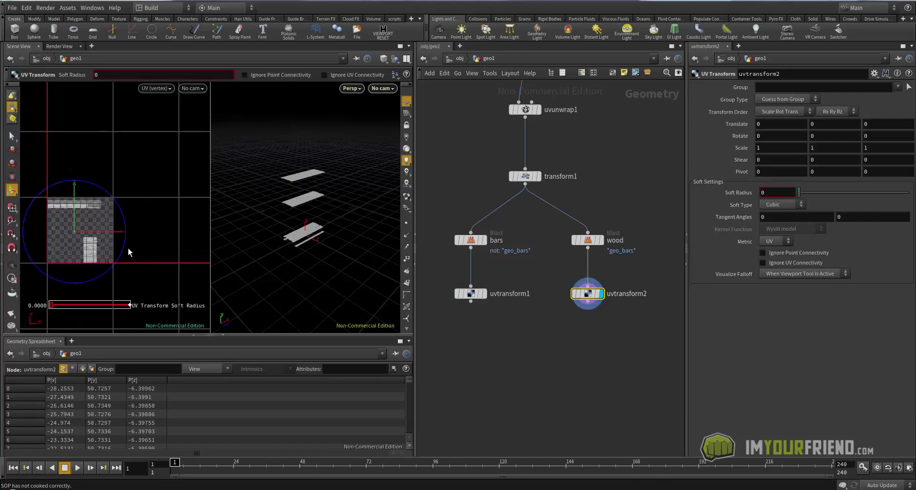
left_click_drag(139, 231, 164, 231)
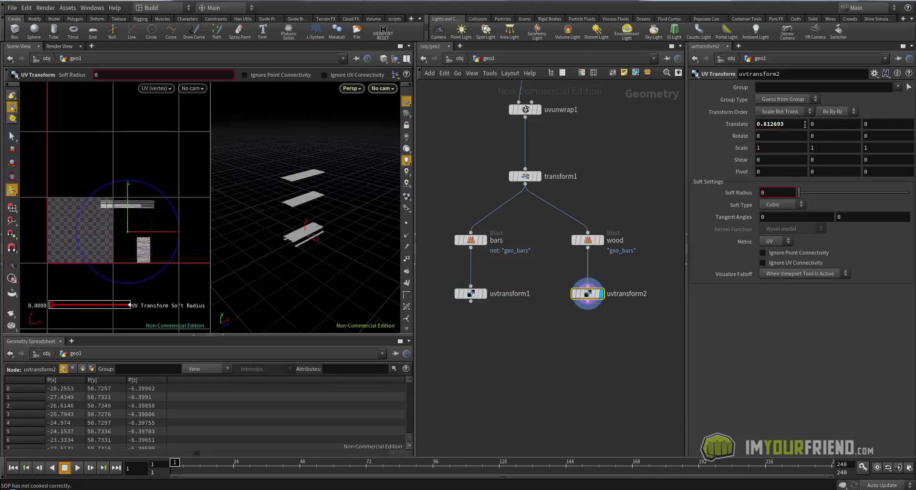
left_click_drag(805, 125, 705, 127)
type("1")
key("Return")
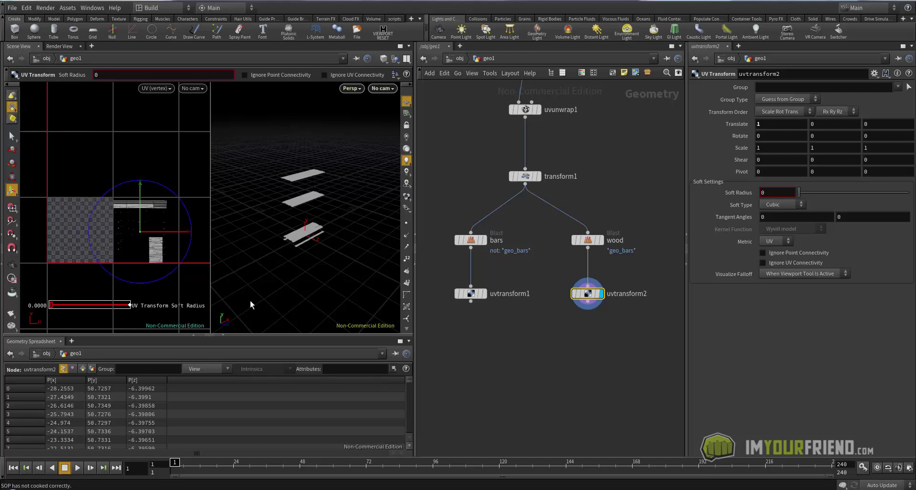
Step: Add a Null node below uvtransform1, wire it to that node's output, and rename it OUT_bars
middle_click_drag(556, 330, 522, 324)
key("Tab")
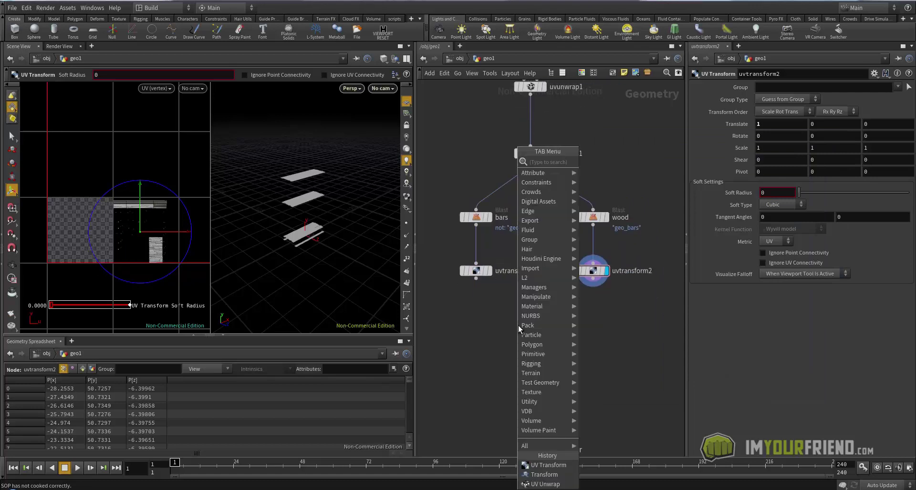
key("Escape")
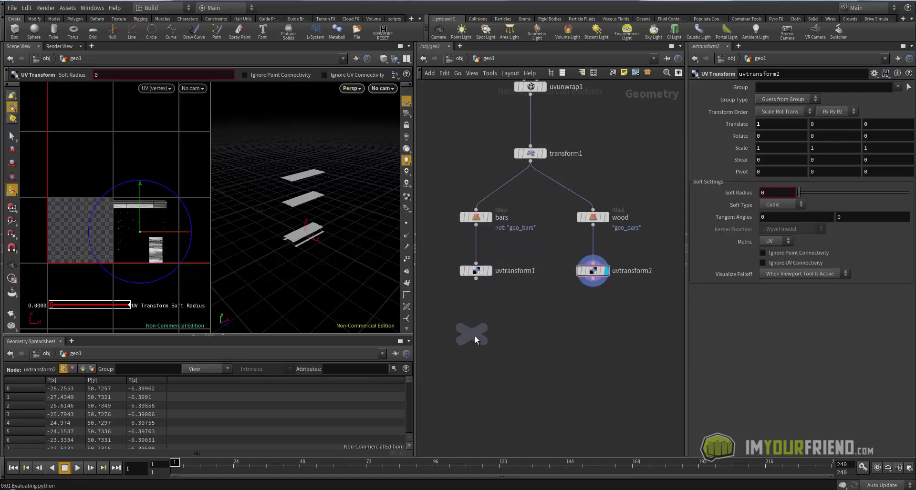
left_click(474, 336)
left_click_drag(475, 279, 476, 325)
double_click(498, 335)
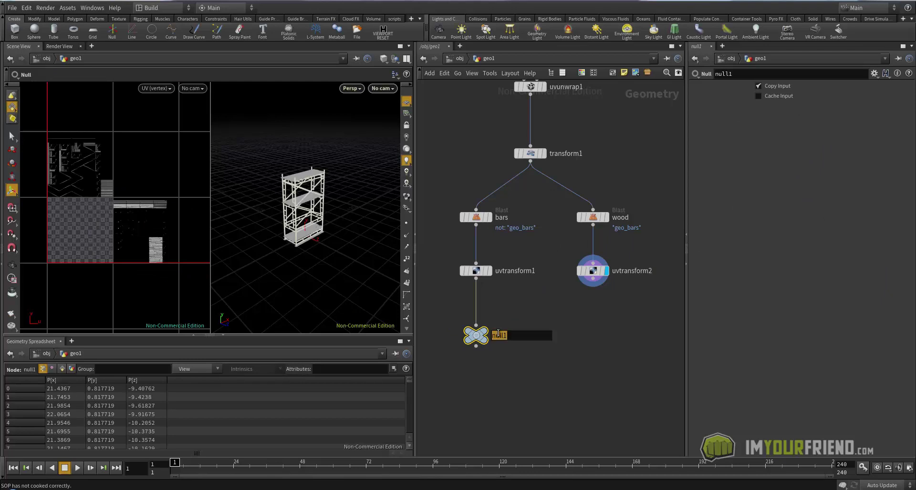
type("OUT_bars")
key("Return")
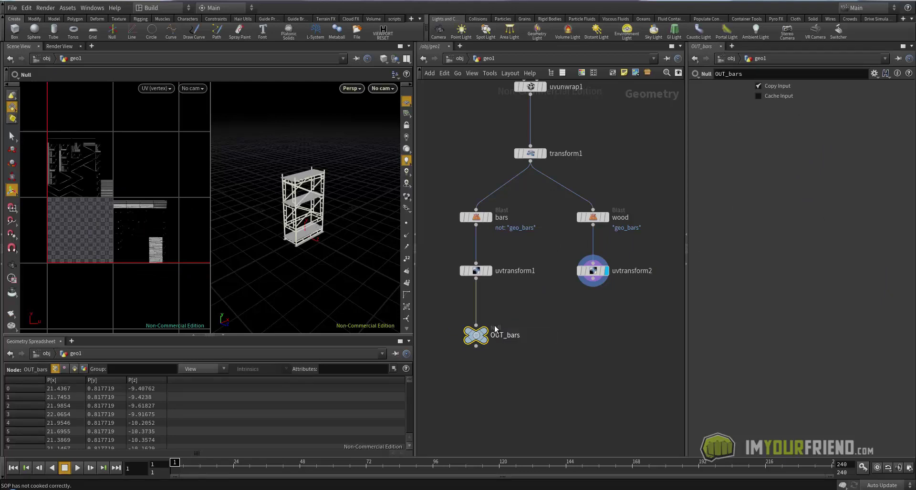
key("Tab")
type("null")
key("Return")
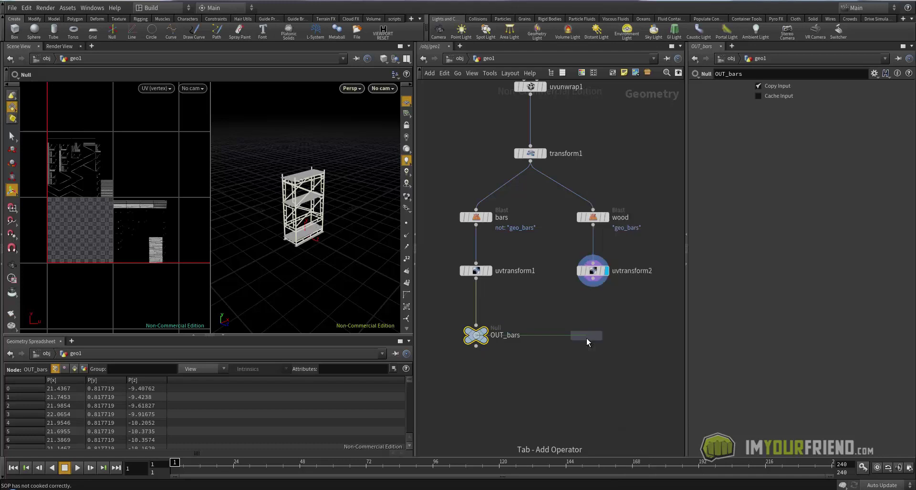
left_click(586, 339)
key("Delete")
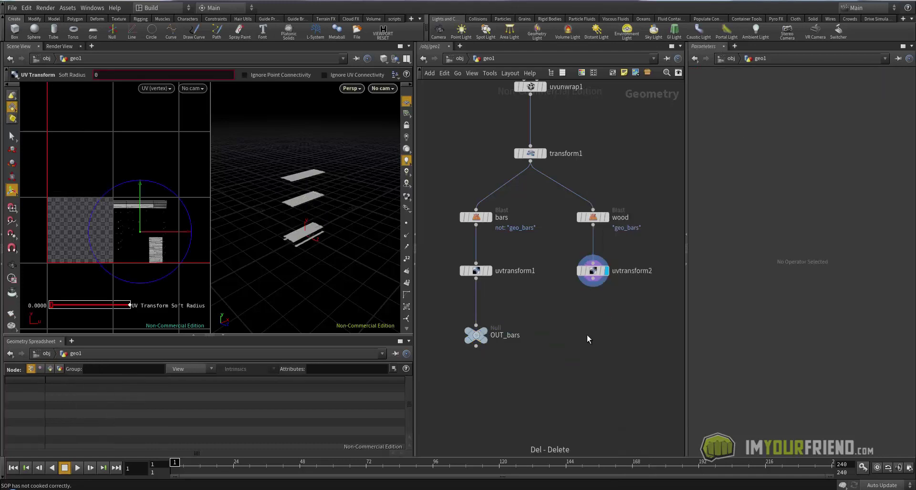
Step: Add a Null node below uvtransform2, wire it to that node's output, and rename it OUT_wood
key("Tab")
type("null")
key("Return")
scroll(587, 335, "up", 2)
left_click(586, 335)
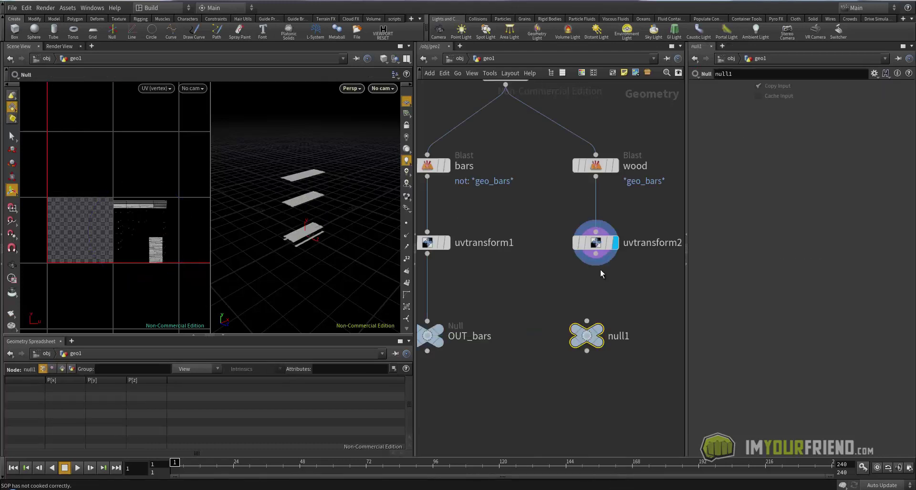
left_click_drag(588, 336, 596, 337)
left_click_drag(595, 254, 595, 322)
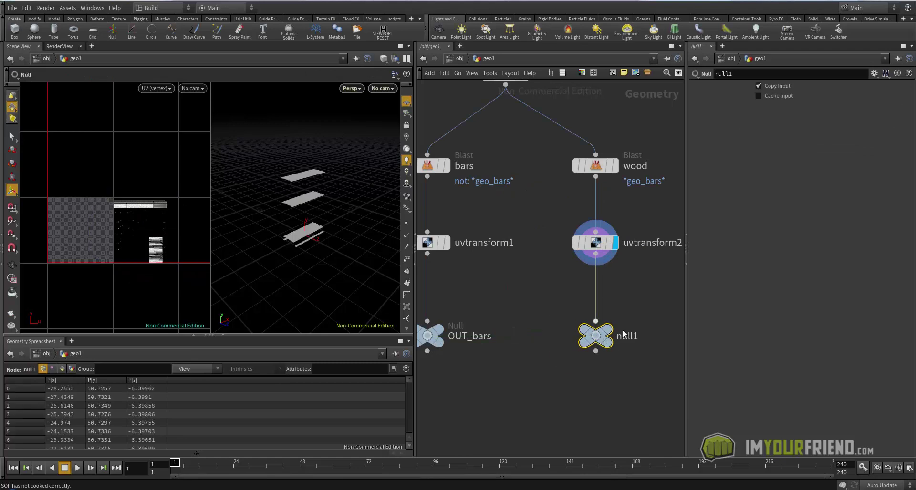
double_click(626, 336)
type("OUT_")
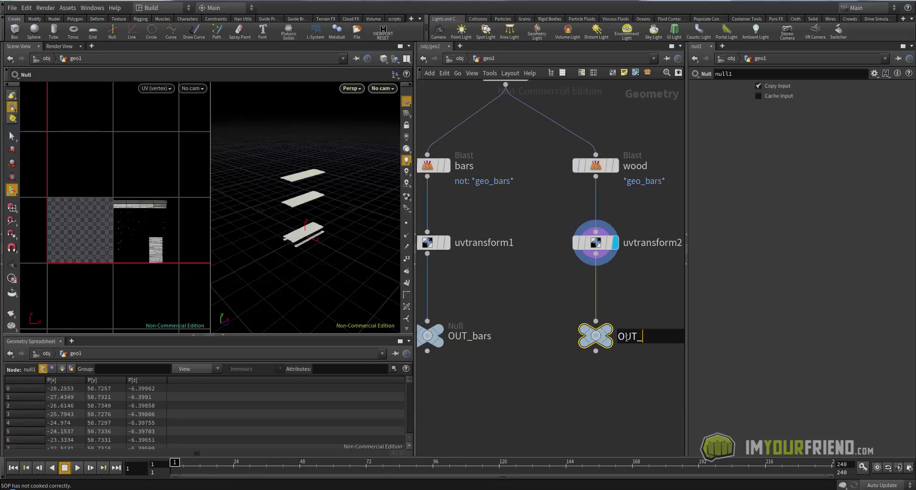
type("wood")
key("Return")
Step: Select the OUT_bars and OUT_wood nodes and move both slightly farther below their UV Transform nodes
scroll(542, 305, "down", 3)
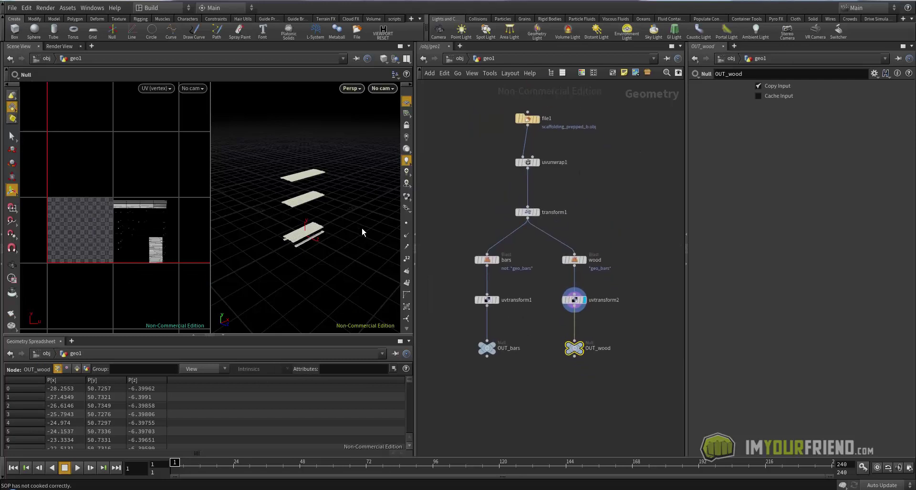
left_click_drag(456, 299, 582, 341)
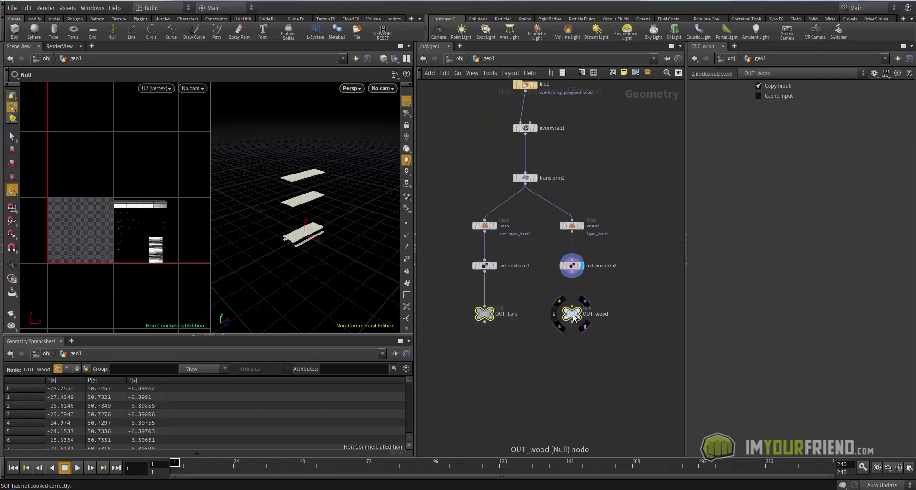
left_click(571, 325)
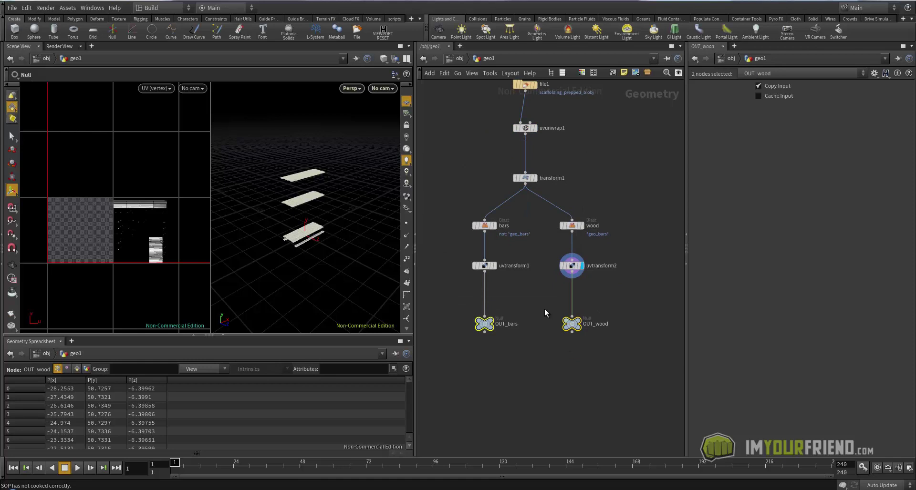
Step: Inspect the geometry information of the OUT_bars and OUT_wood nodes, including their primitive groups
middle_click(485, 324)
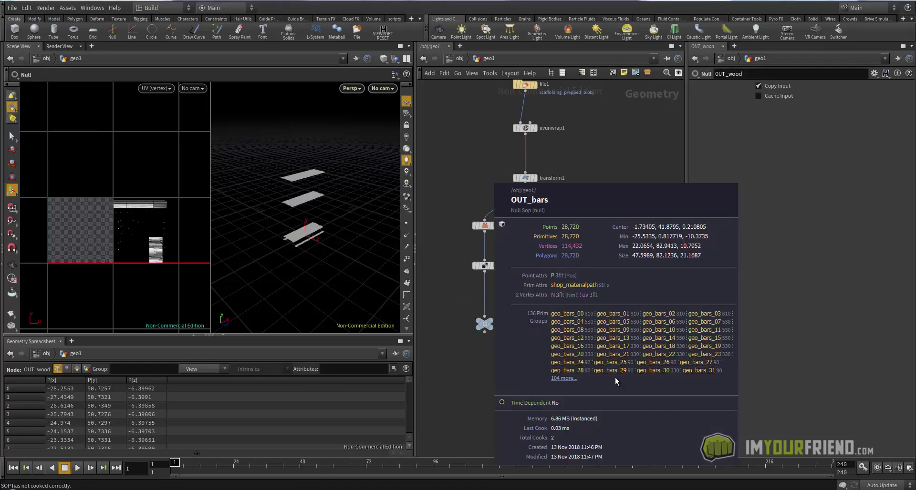
middle_click(573, 325)
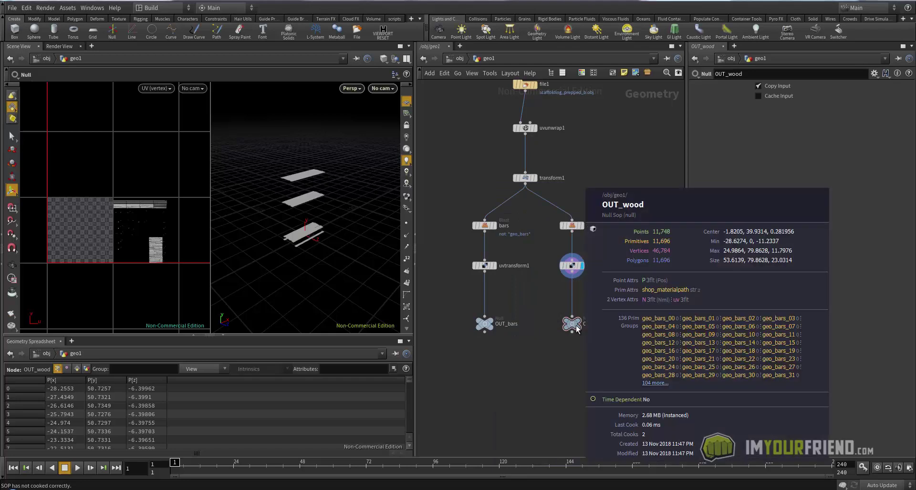
key("h")
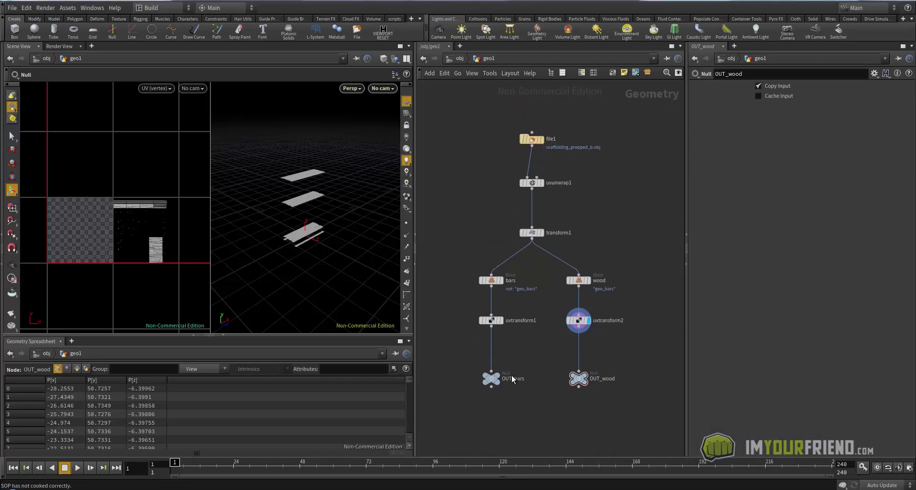
Step: Add a Group Delete node and insert it into the wire between uvtransform1 and OUT_bars
middle_click_drag(514, 363, 522, 343)
key("Tab")
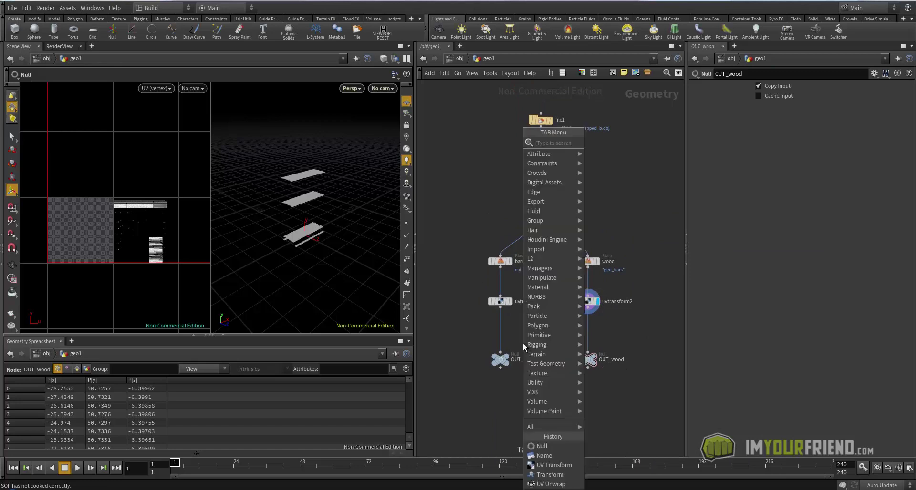
type("grou")
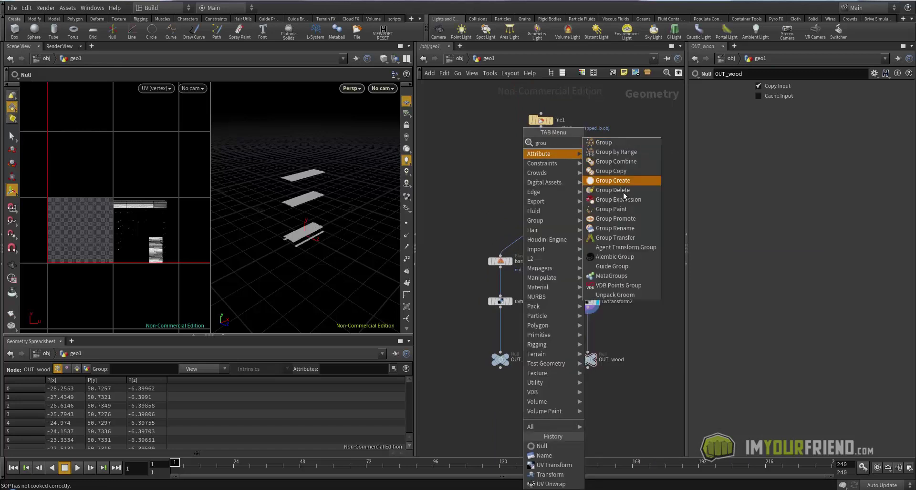
key("Escape")
left_click(545, 321)
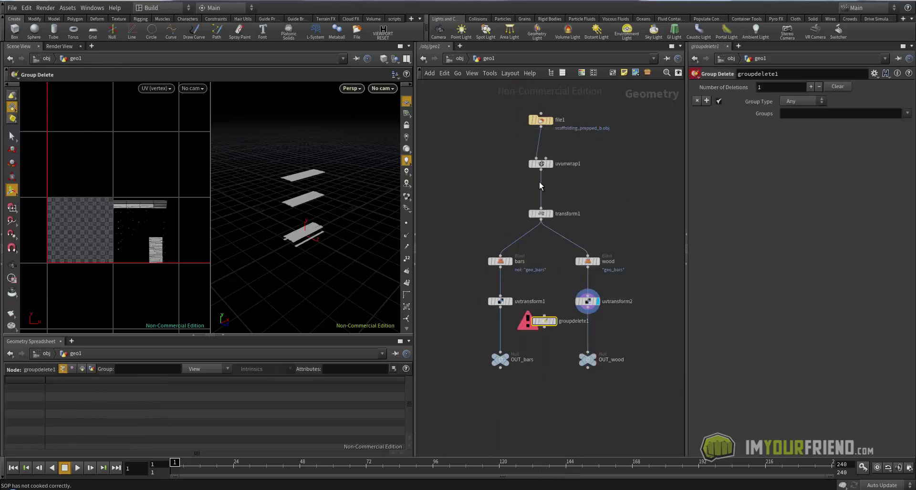
left_click_drag(470, 239, 511, 277)
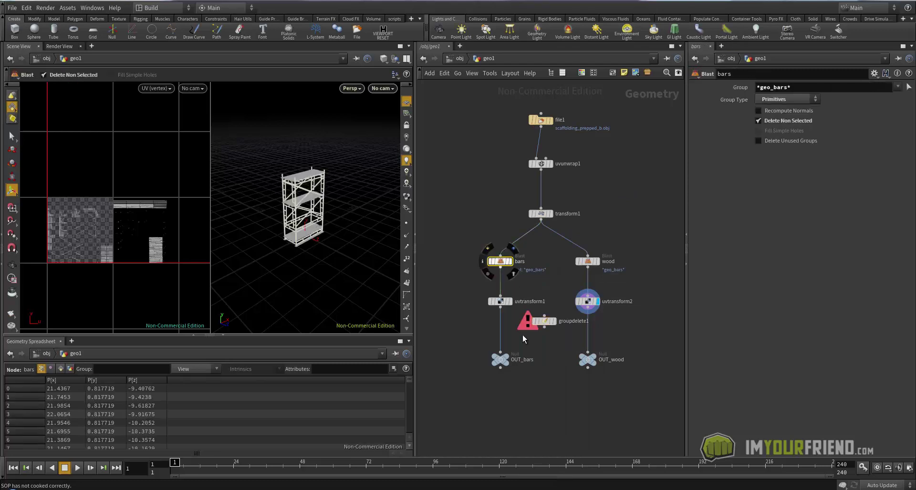
left_click_drag(544, 321, 502, 335)
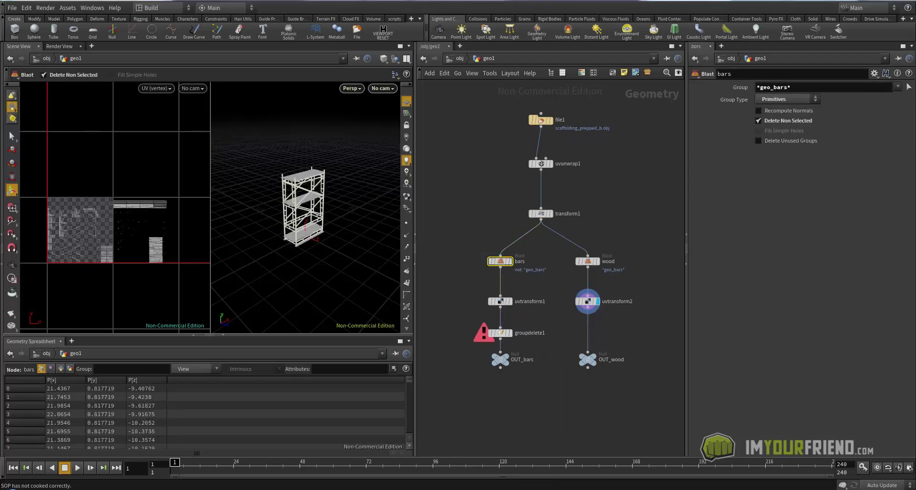
Step: Set groupdelete1 to delete all groups with the pattern * and check its geometry information
left_click(500, 333)
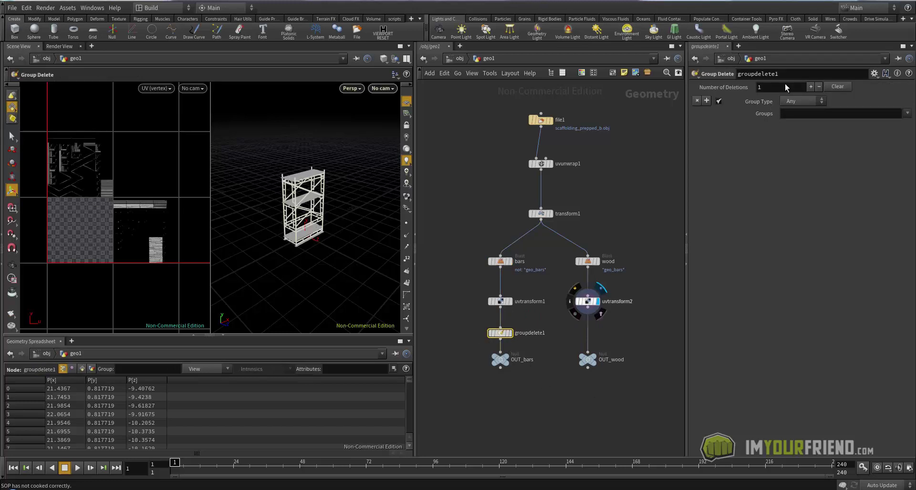
left_click(907, 114)
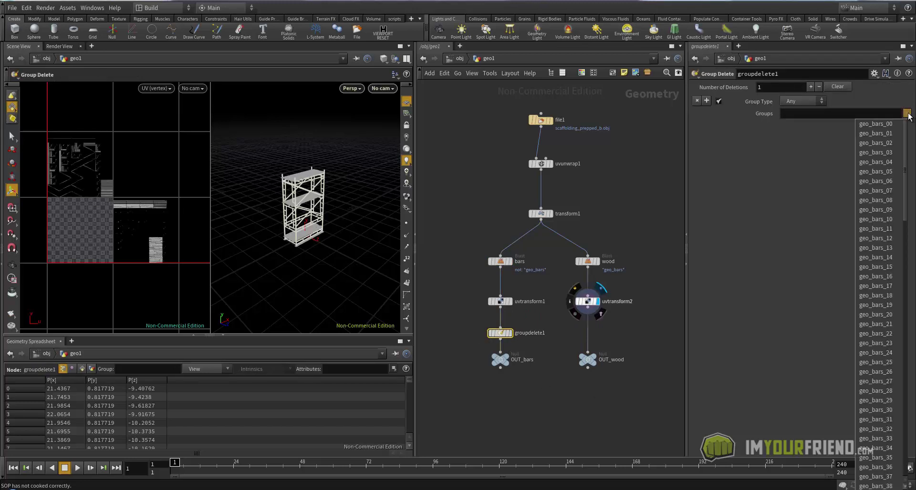
left_click(857, 113)
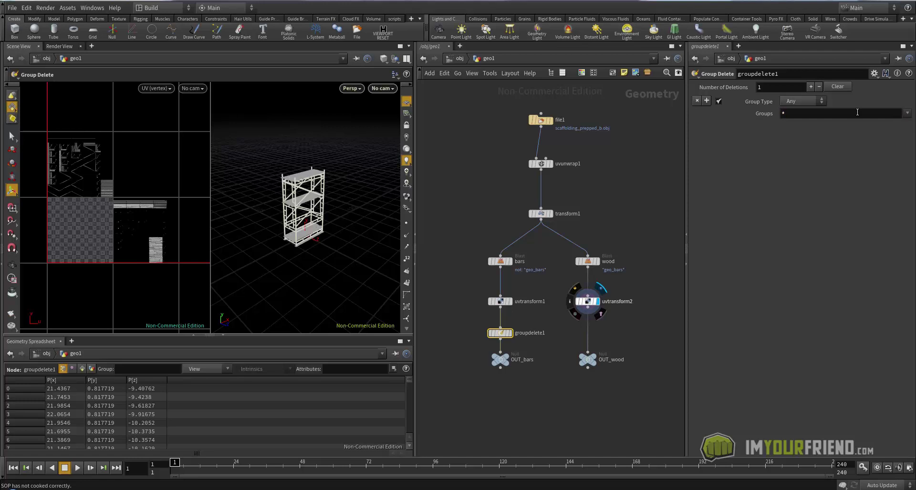
left_click(907, 113)
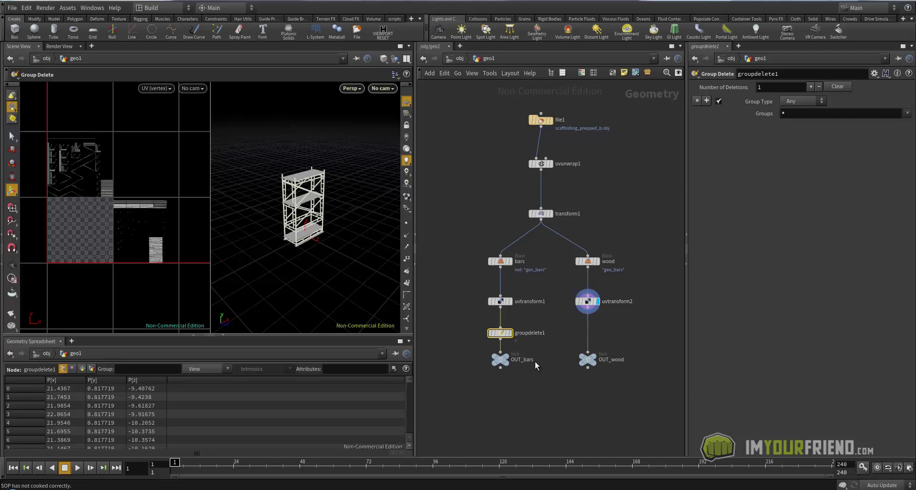
middle_click(506, 338)
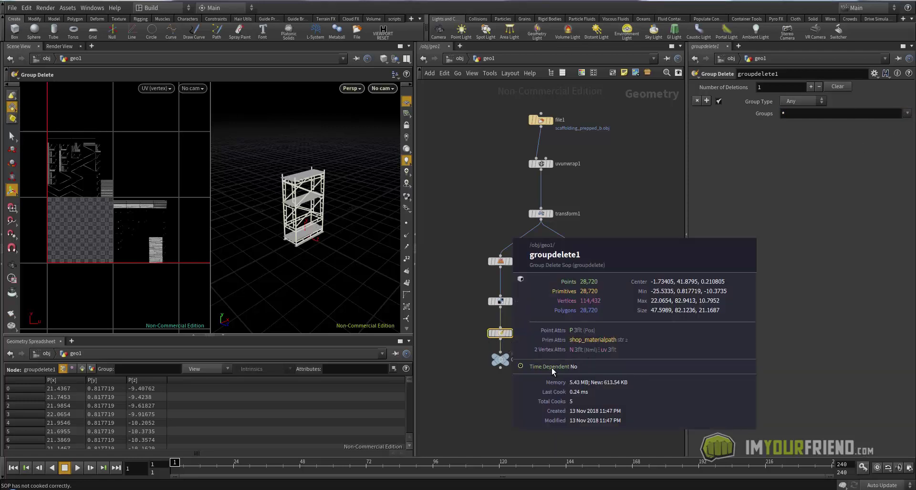
Step: Duplicate groupdelete1, insert the copy between uvtransform2 and OUT_wood, and check its geometry information
key("ctrl+c")
key("ctrl+v")
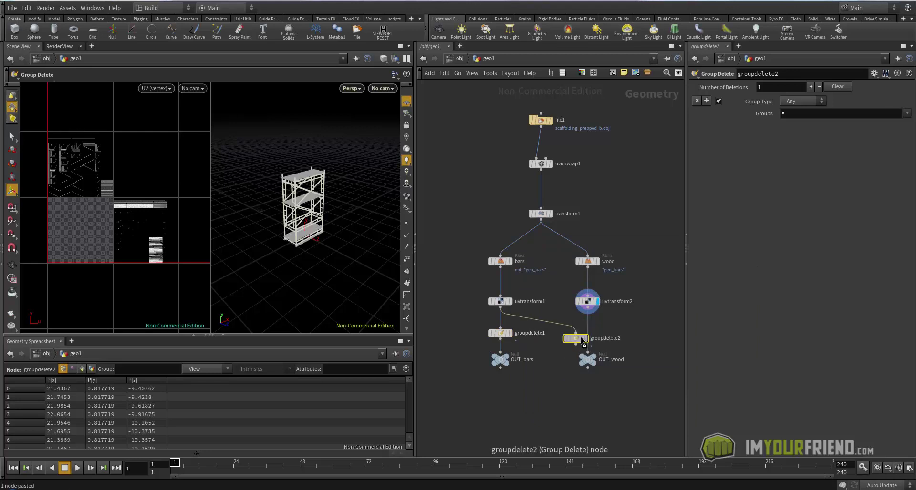
left_click(588, 334)
middle_click(590, 336)
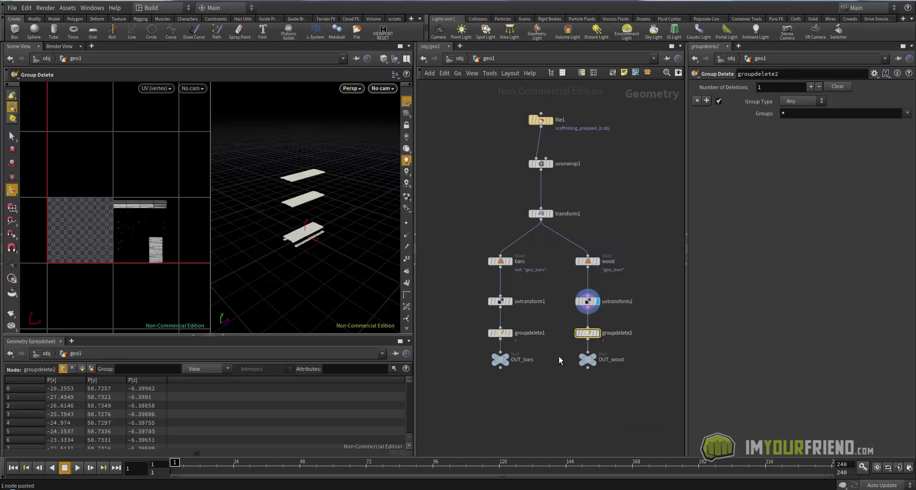
Step: Move both OUT nodes down, insert a Group node between groupdelete1 and OUT_bars, and inspect its geometry information
middle_click_drag(560, 411, 562, 337)
left_click_drag(488, 314, 593, 319)
left_click_drag(505, 284, 506, 309)
key("Tab")
type("gro")
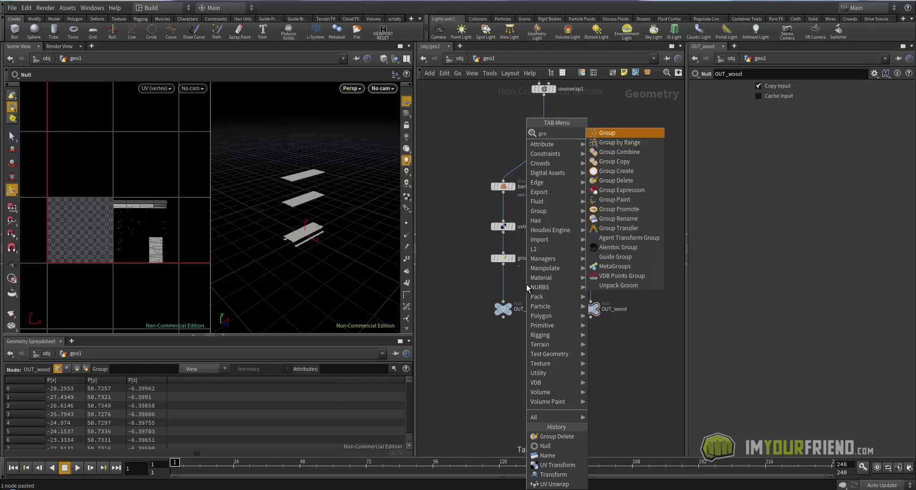
key("Return")
left_click(503, 282)
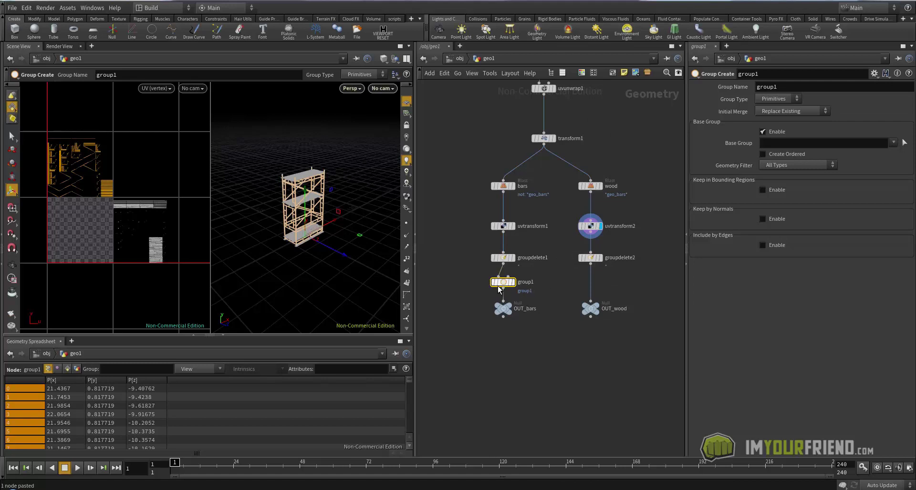
mouse_move(520, 293)
double_click(530, 283)
left_click(633, 173)
left_click_drag(543, 266, 485, 299)
middle_click(504, 284)
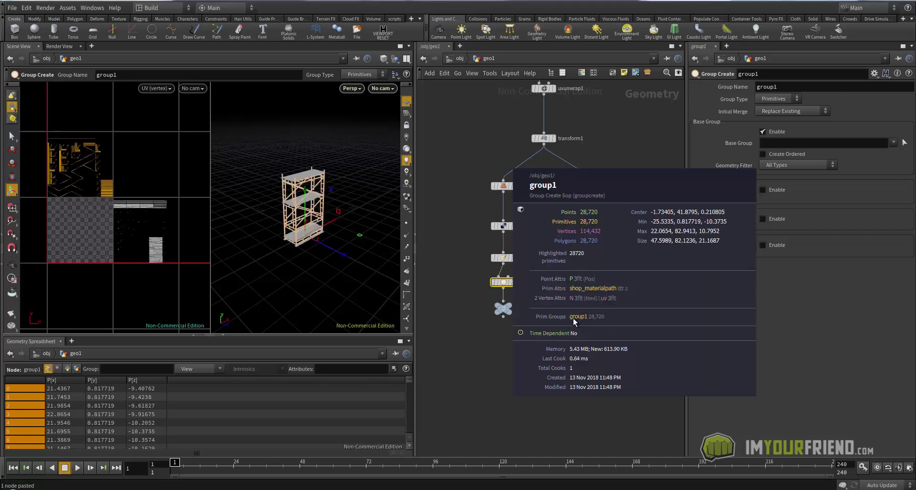
Step: Set the new Group Create node's group name to bars and check its geometry information
double_click(781, 87)
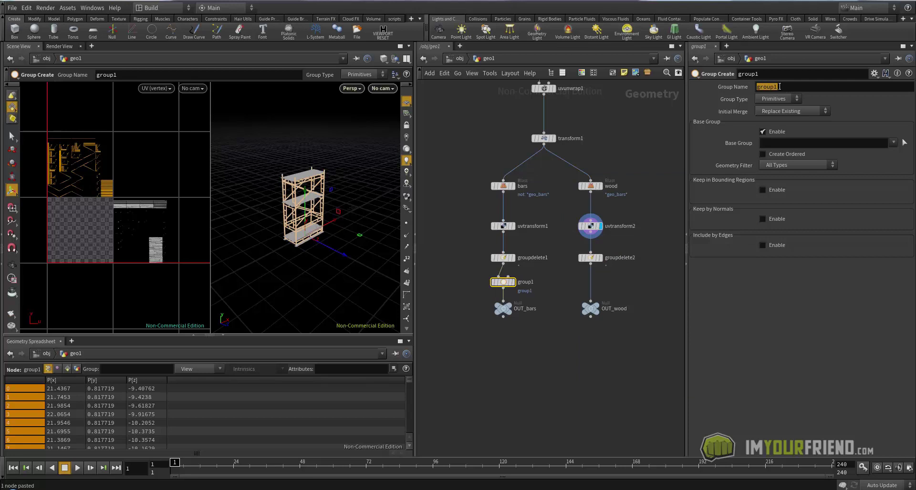
type("bars")
key("Return")
middle_click(507, 288)
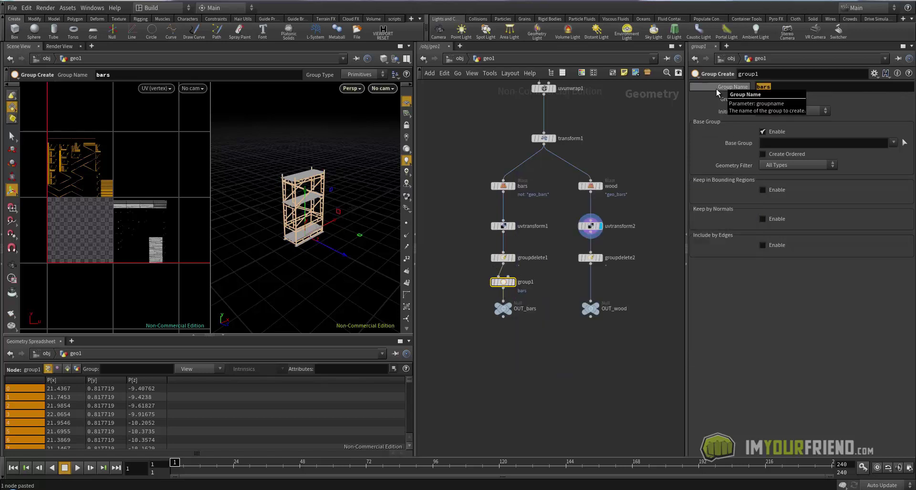
Step: Set the group name to the variable $OS and rename the Group Create node bars1
type("$OS")
key("Return")
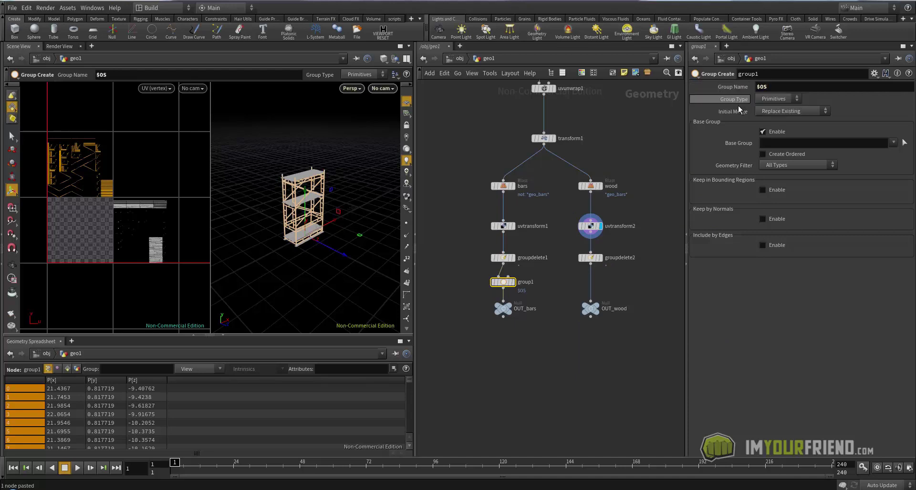
middle_click(505, 285)
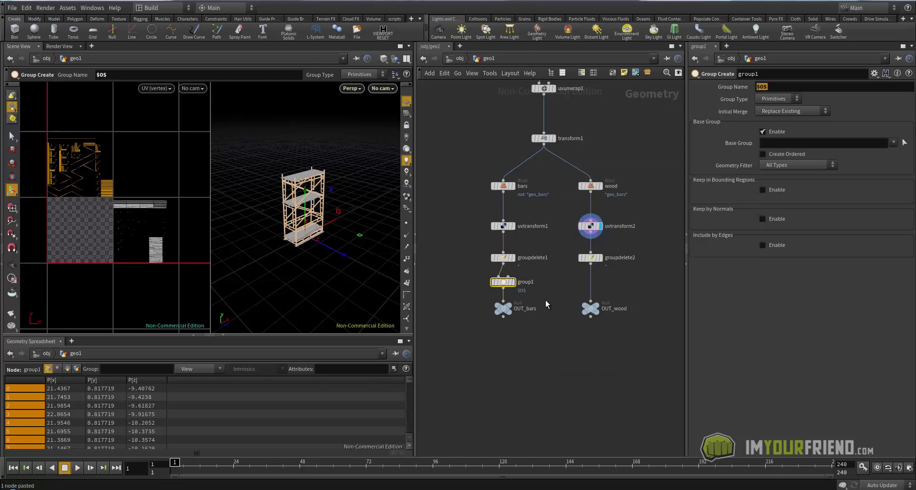
key("F2")
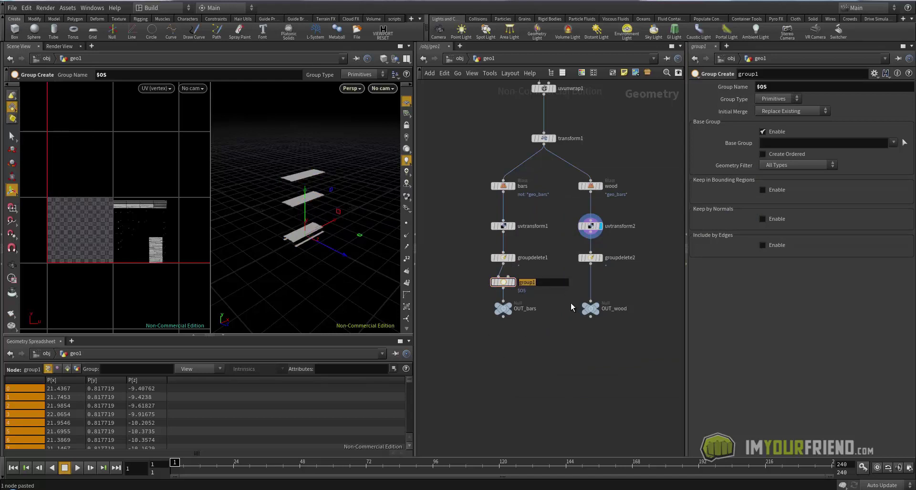
type("bars1")
key("Return")
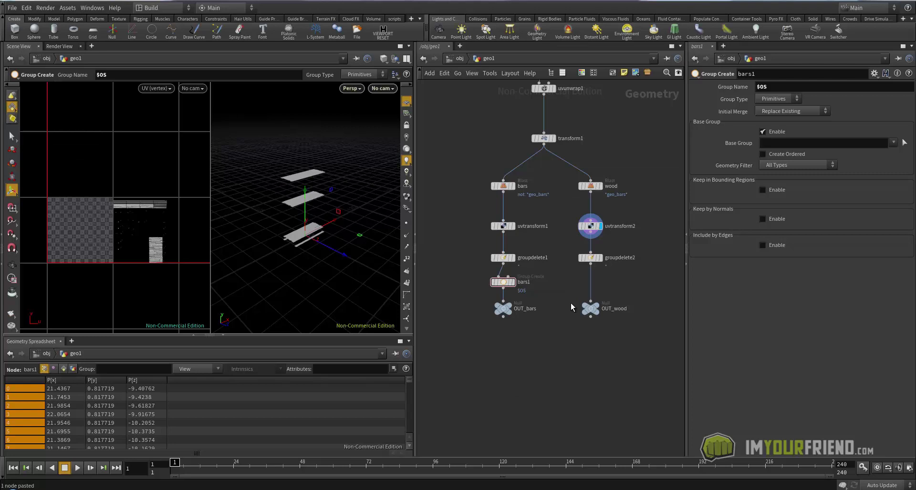
middle_click(510, 285)
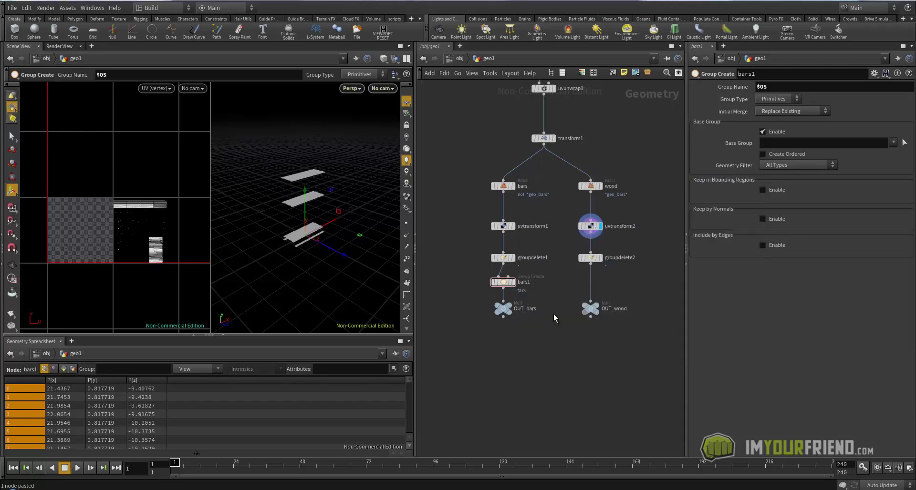
Step: Rename the bars Blast node blast and the wood Blast node blast1
double_click(523, 180)
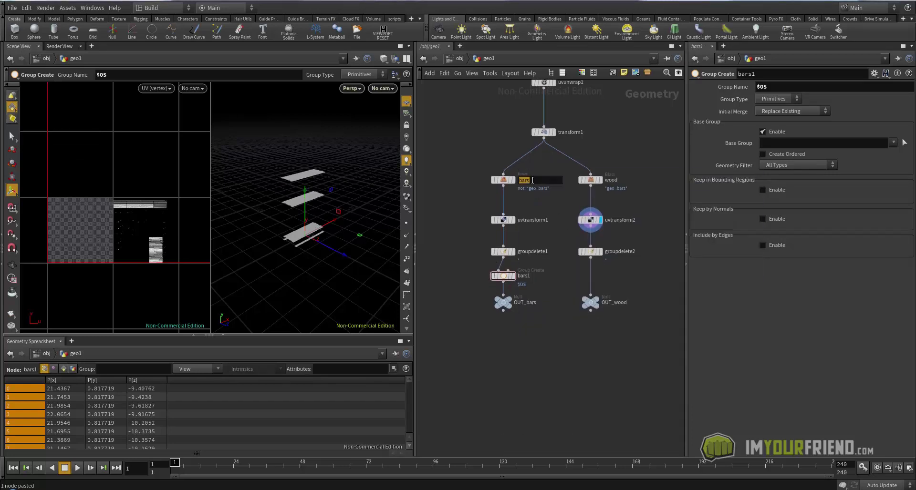
type("blast")
double_click(613, 179)
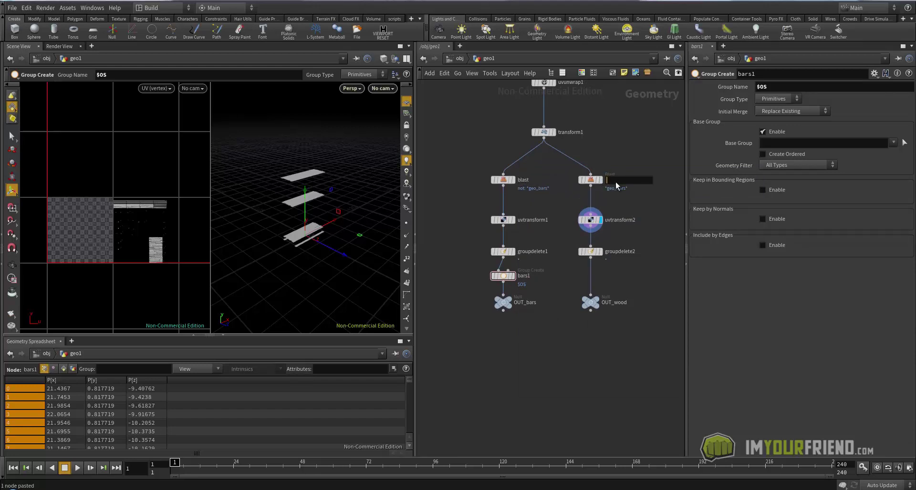
type("blast")
key("Return")
Step: Rename the Group Create node above OUT_bars as bars and check its geometry information
double_click(524, 275)
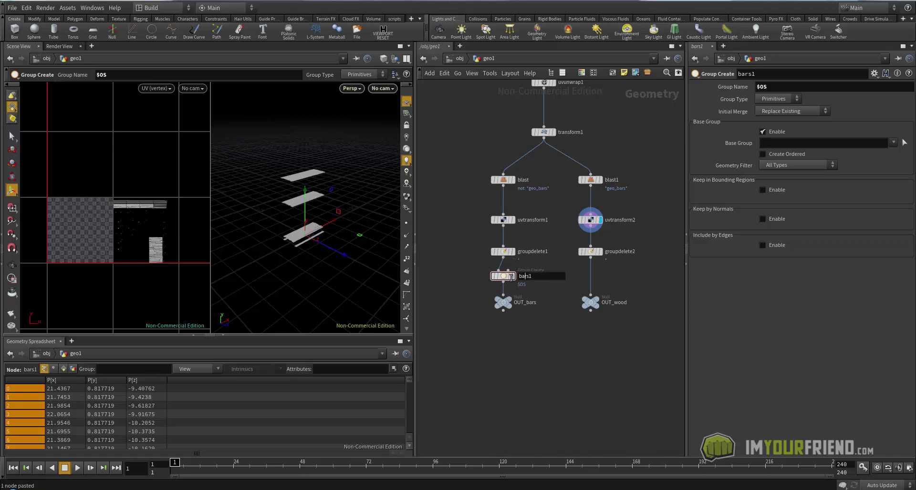
left_click(530, 276)
key("BackSpace")
key("Return")
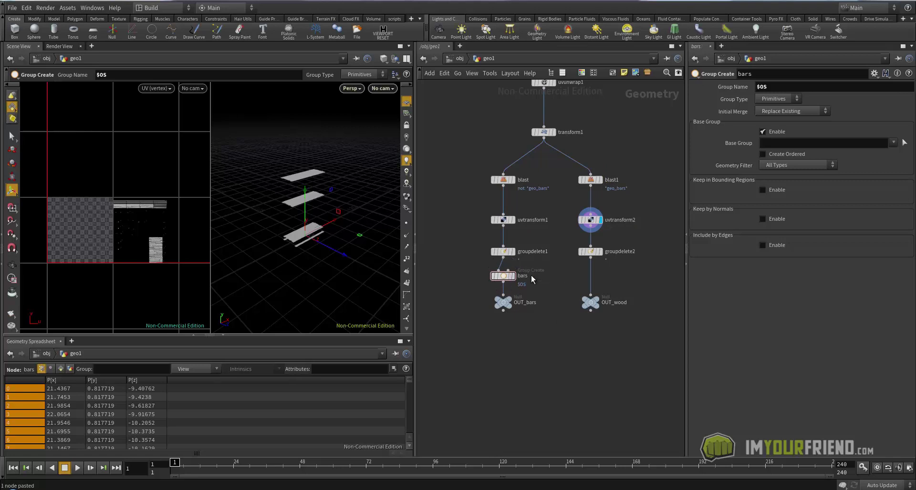
middle_click_drag(487, 279, 477, 279)
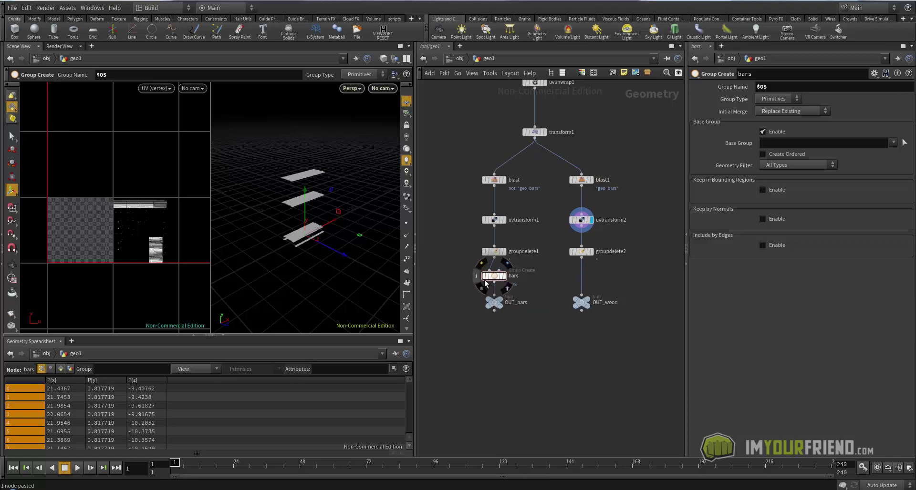
middle_click(494, 276)
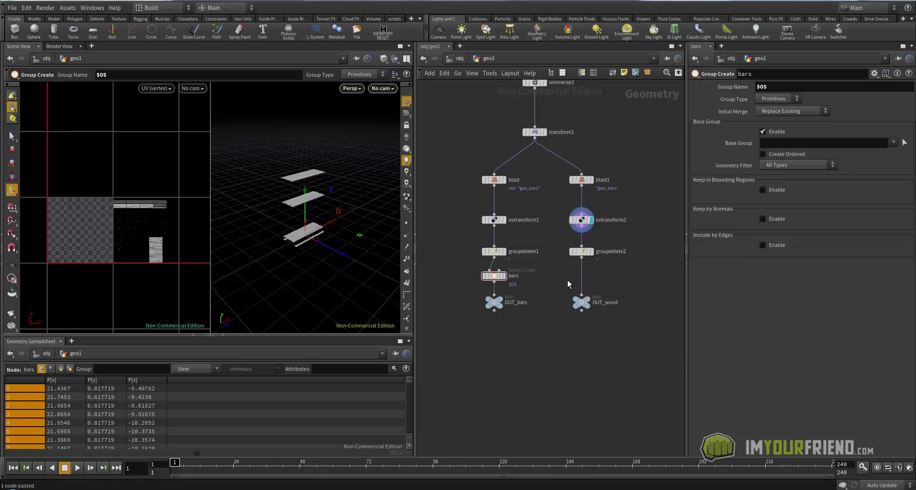
Step: Insert a Group Create node with group name $OS between groupdelete2 and OUT_wood, and rename the node wood
key("Tab")
type("grou")
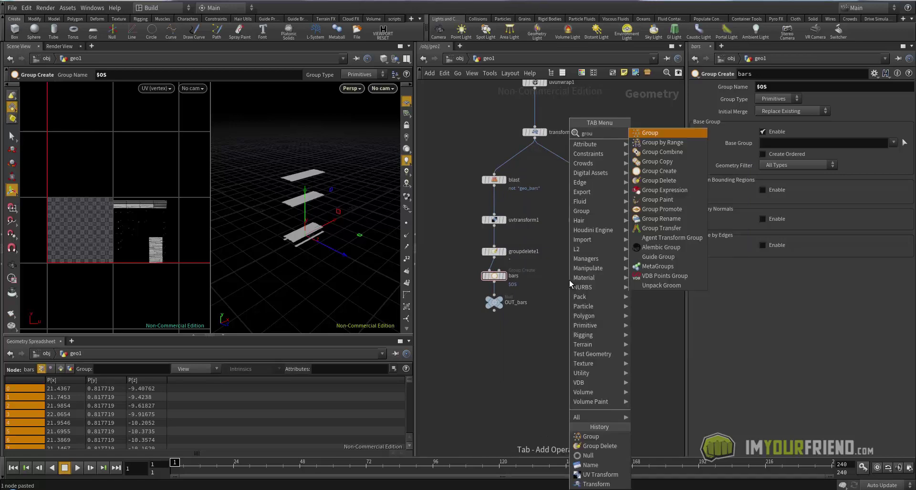
key("Escape")
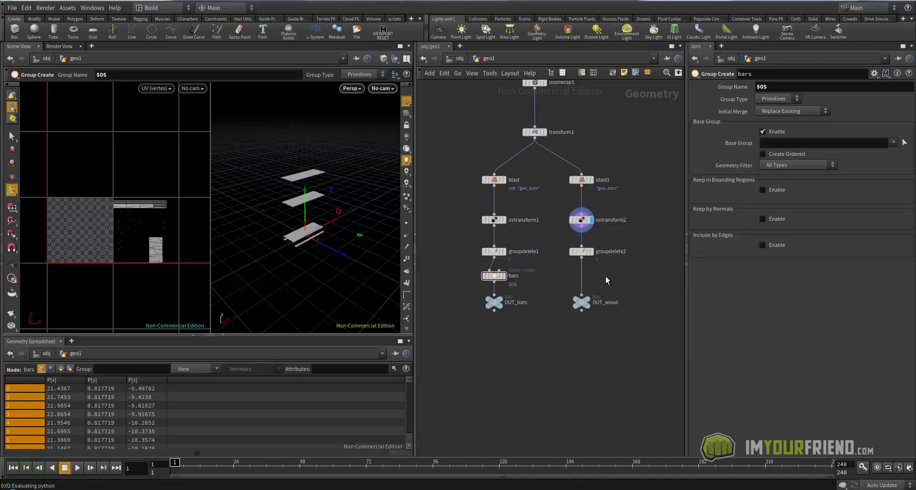
left_click(605, 276)
double_click(601, 276)
type("wood")
key("Return")
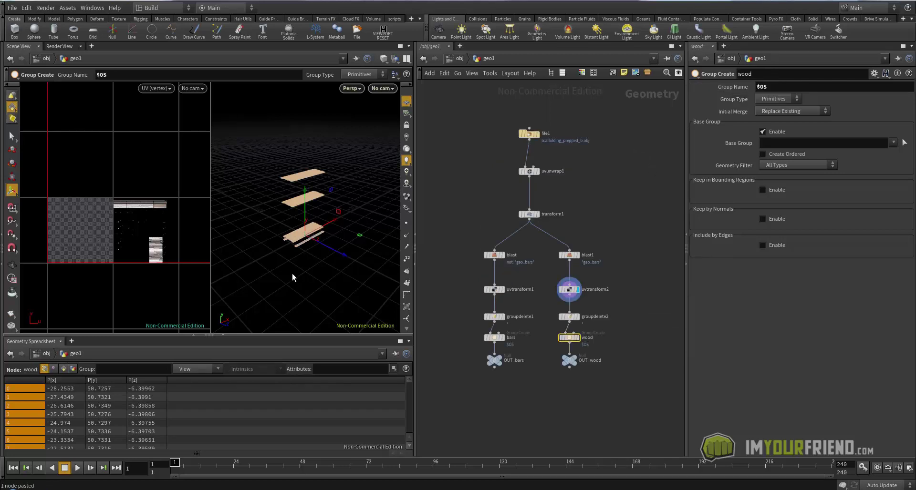
Step: Move the OUT_bars node slightly farther below the bars group node
key("s")
middle_click_drag(517, 379, 532, 335)
left_click_drag(468, 366, 501, 340)
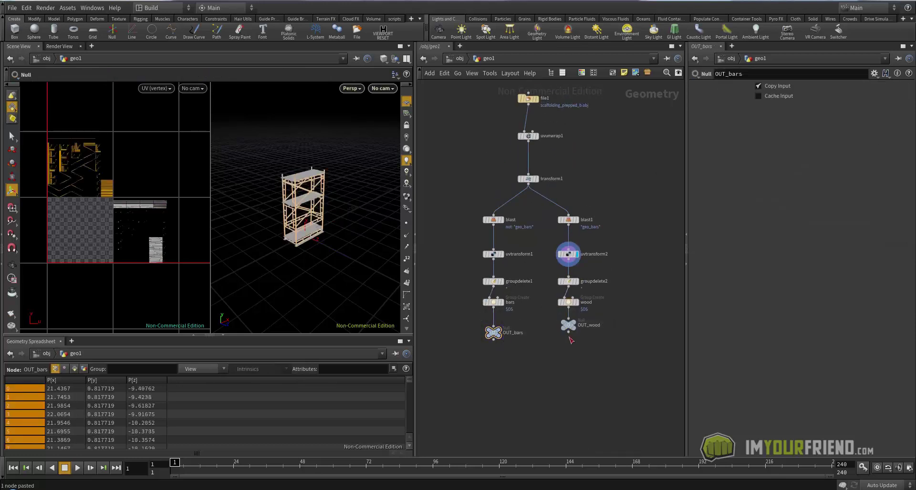
Step: Go up to the object level and rename the geo1 geometry object import
left_click(463, 59)
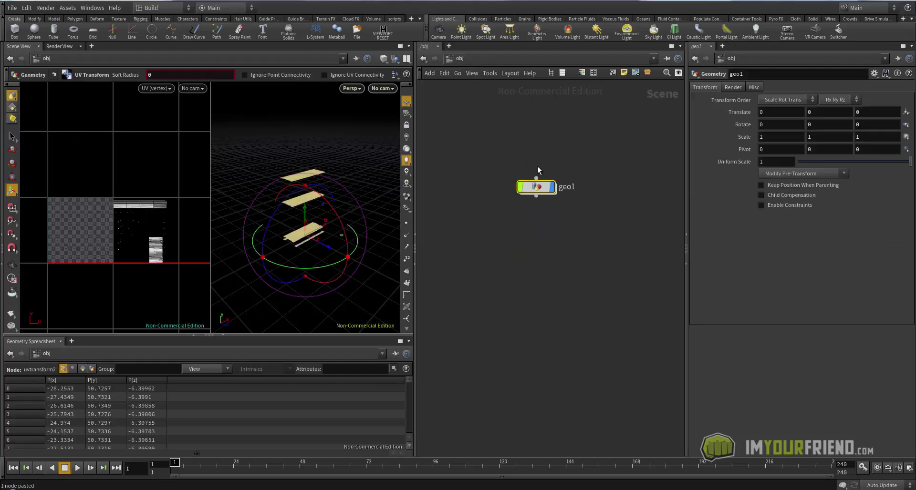
left_click(449, 59)
middle_click_drag(521, 156, 514, 197)
double_click(565, 234)
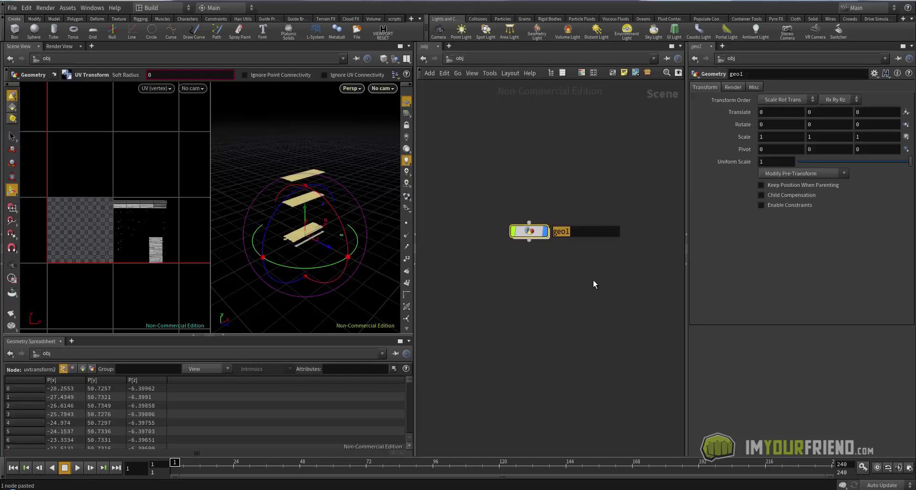
type("import")
key("Return")
scroll(649, 282, "down", 1)
middle_click_drag(649, 285, 582, 273)
left_click(572, 225)
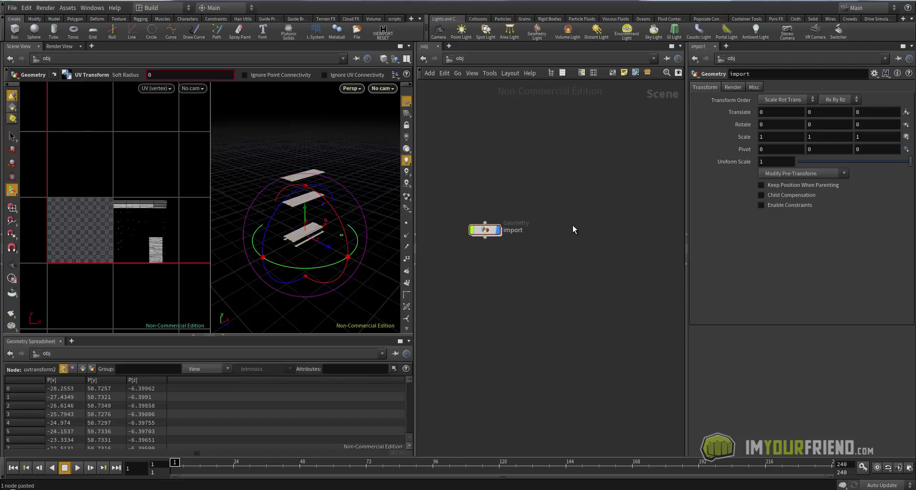
Step: Add a new Geometry object beside the import object at the same height
key("Tab")
type("geo")
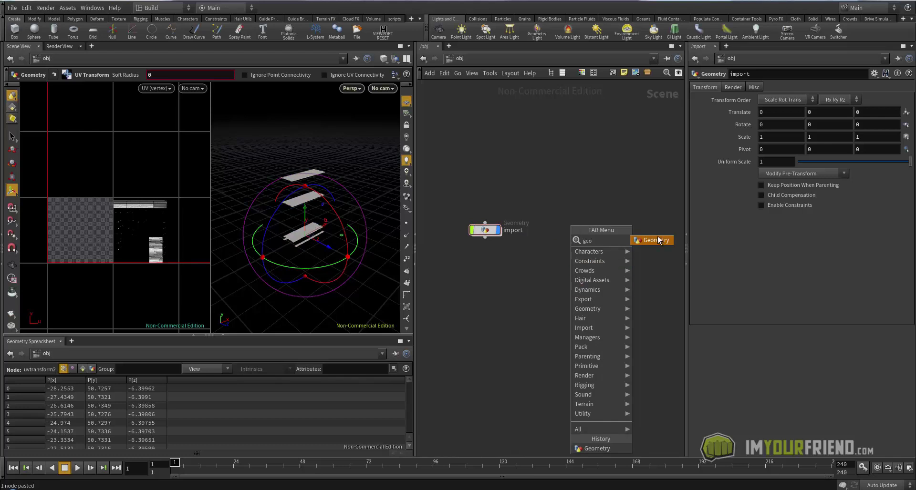
key("Return")
left_click(565, 231)
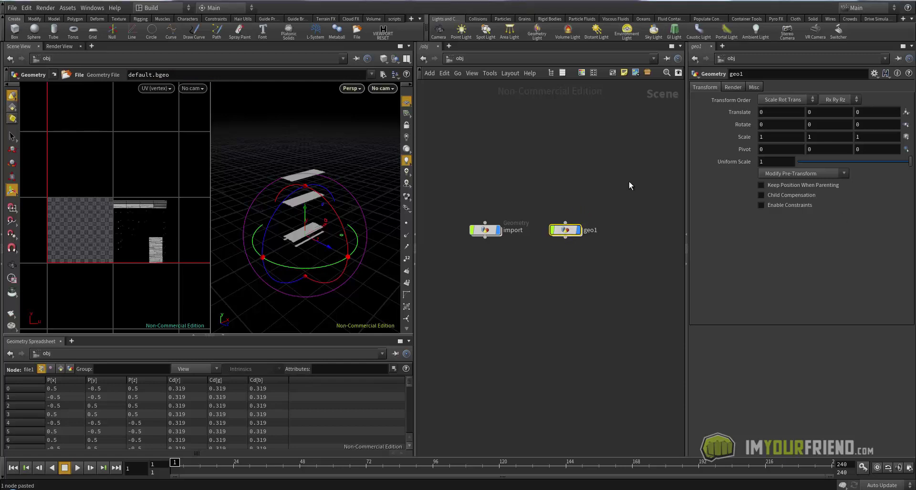
key("l")
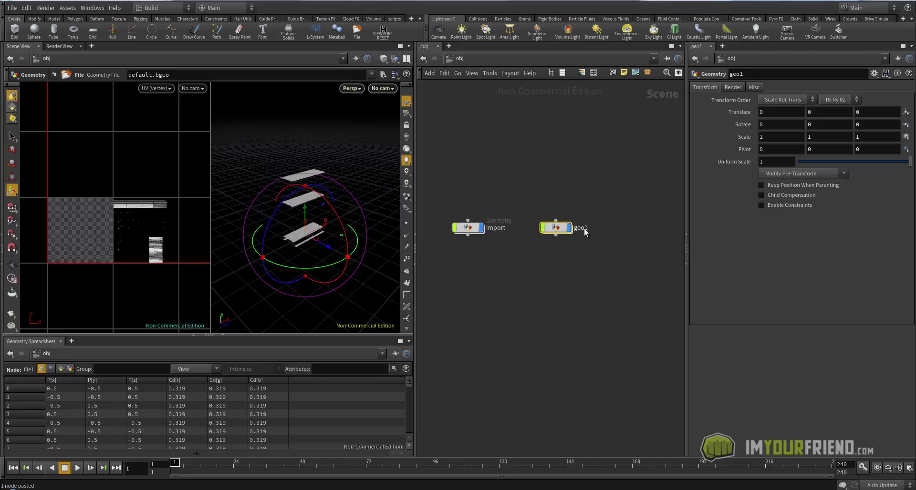
Step: Turn off the import object's display and colour its node dark grey
left_click(484, 229)
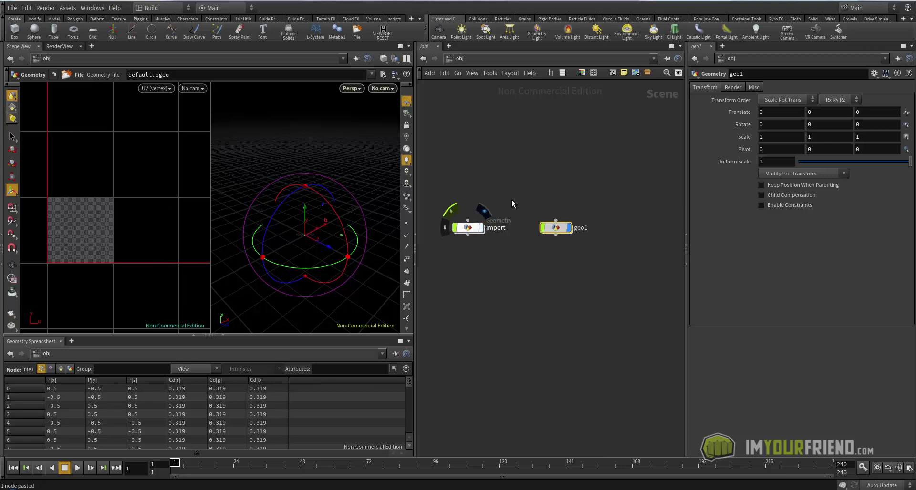
key("c")
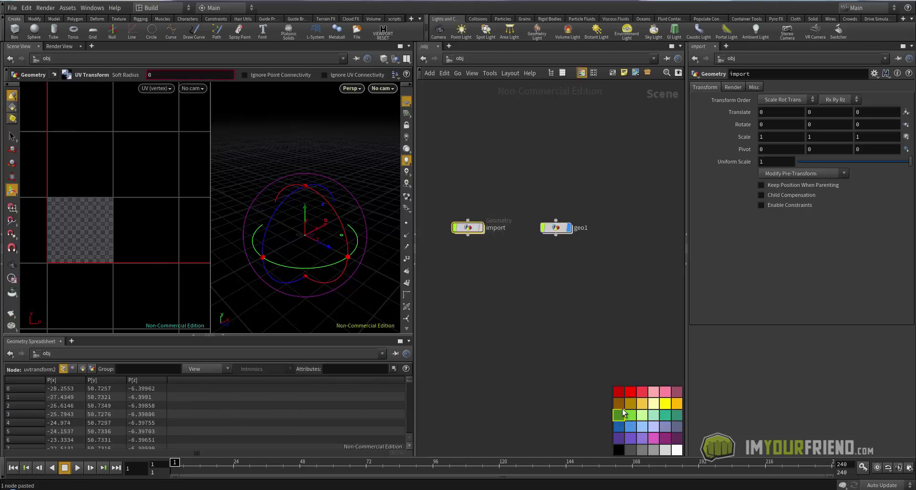
left_click(628, 451)
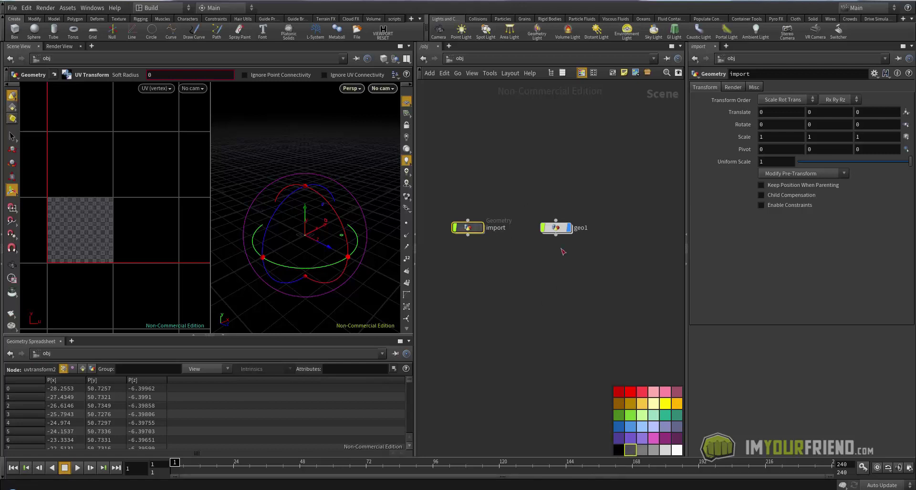
Step: Rename the geo1 object prep and colour its node green
left_click(558, 228)
double_click(578, 230)
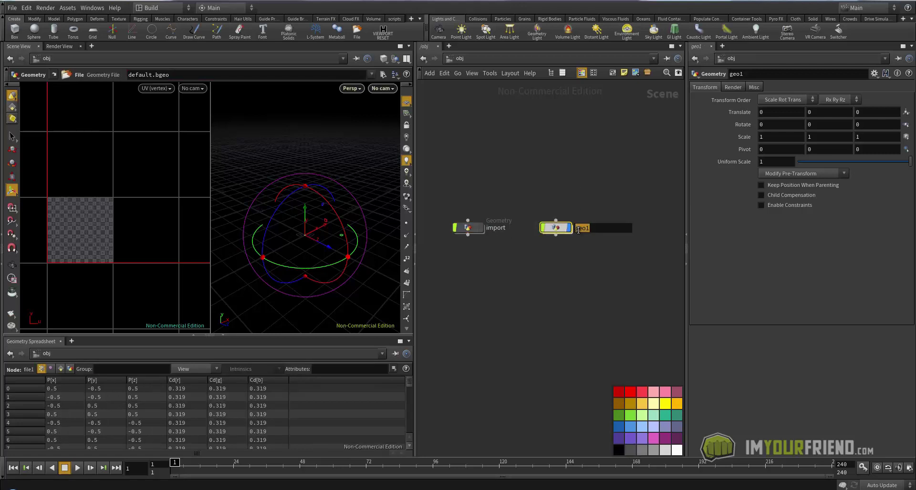
type("prep")
key("Return")
left_click(629, 418)
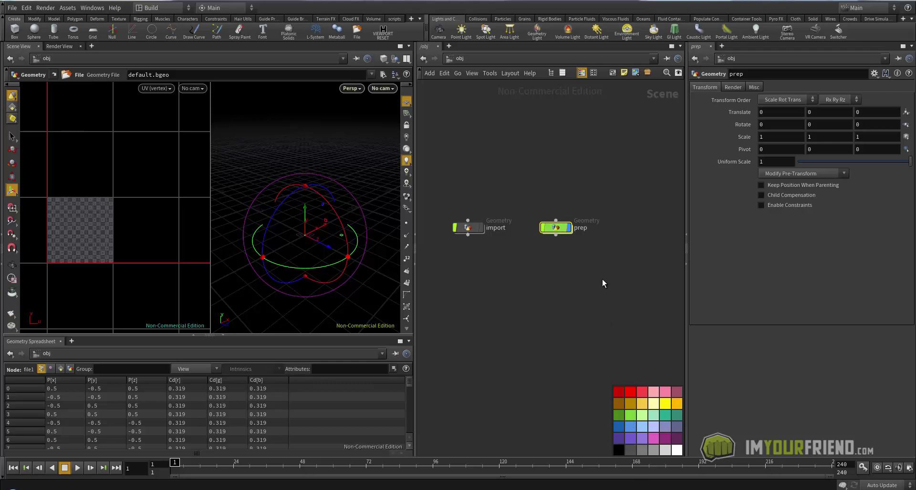
Step: Add a third Geometry object beside prep, name it dynamics and colour its node orange
key("Tab")
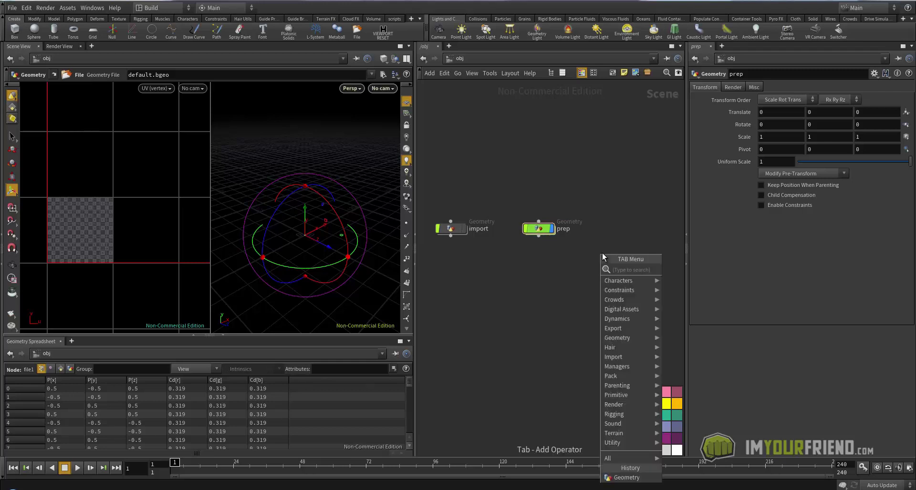
type("geo")
key("Return")
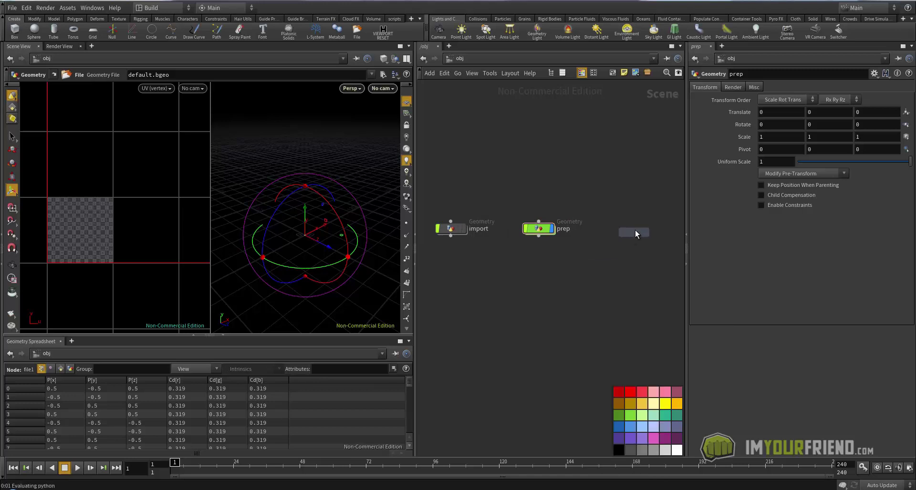
left_click(634, 231)
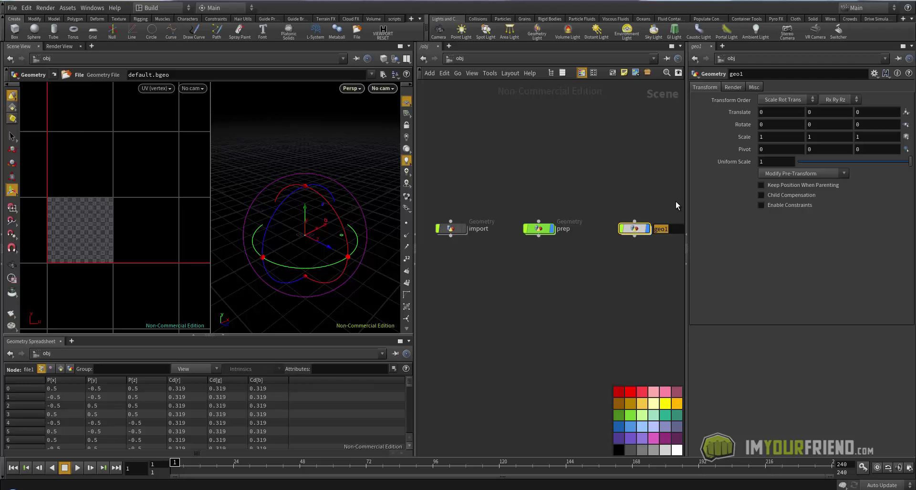
type("dynamics")
key("Return")
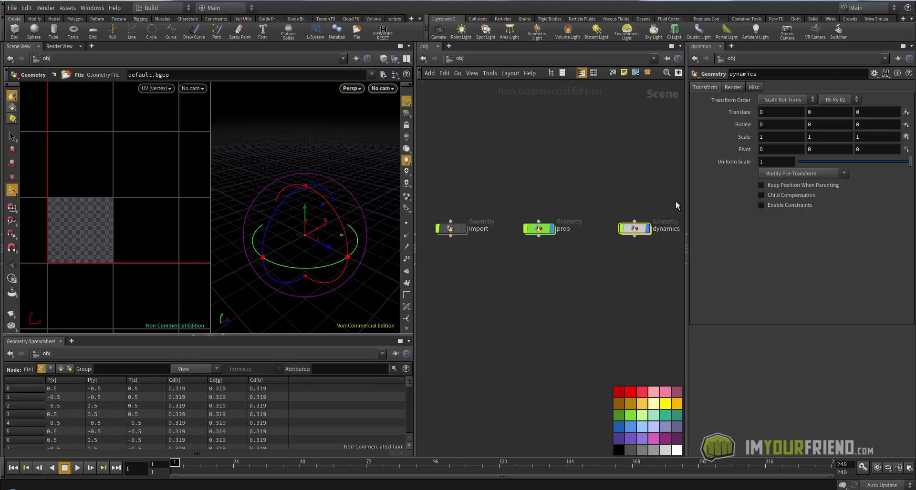
left_click_drag(643, 229, 628, 231)
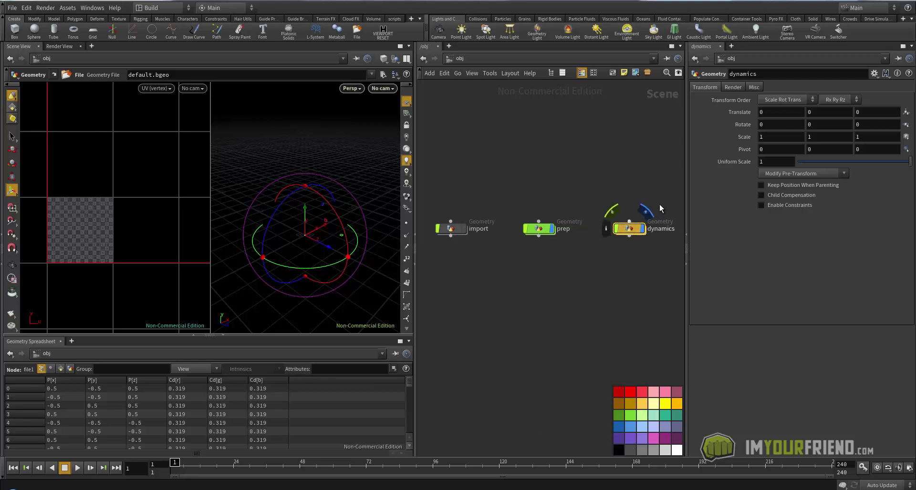
middle_click_drag(659, 205, 654, 203)
Step: Rename the dynamics object system and hide the colour palette
double_click(655, 226)
type("system")
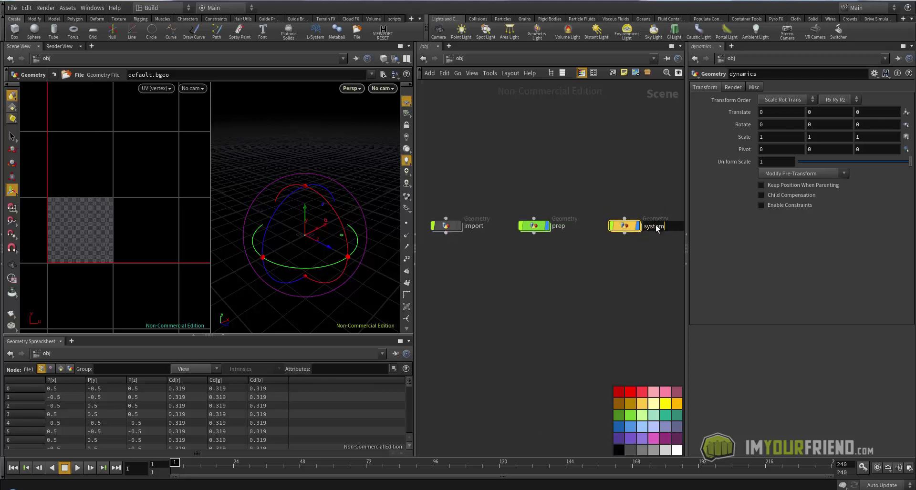
key("Return")
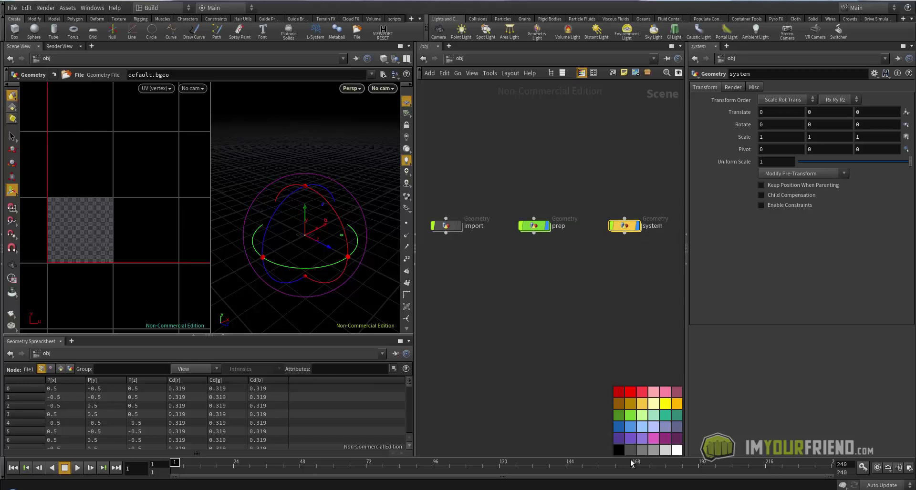
key("c")
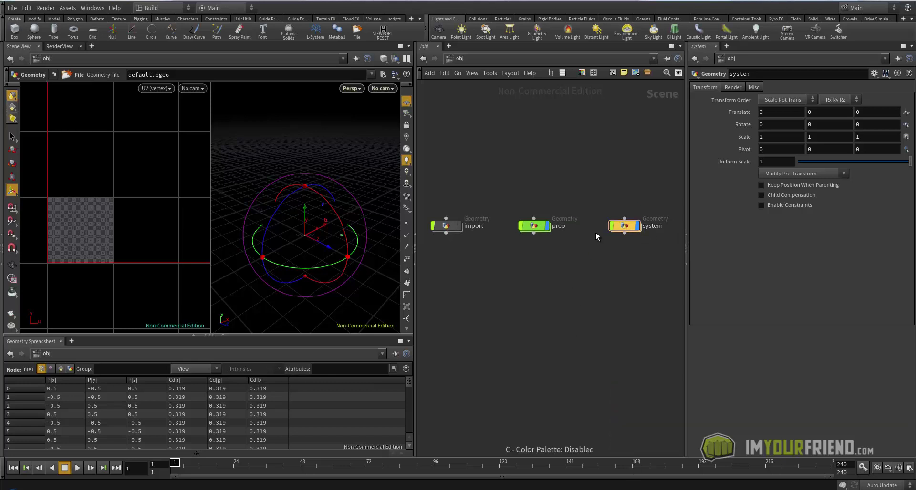
Step: Inside prep, delete the default File node and switch to a single perspective viewport
double_click(533, 228)
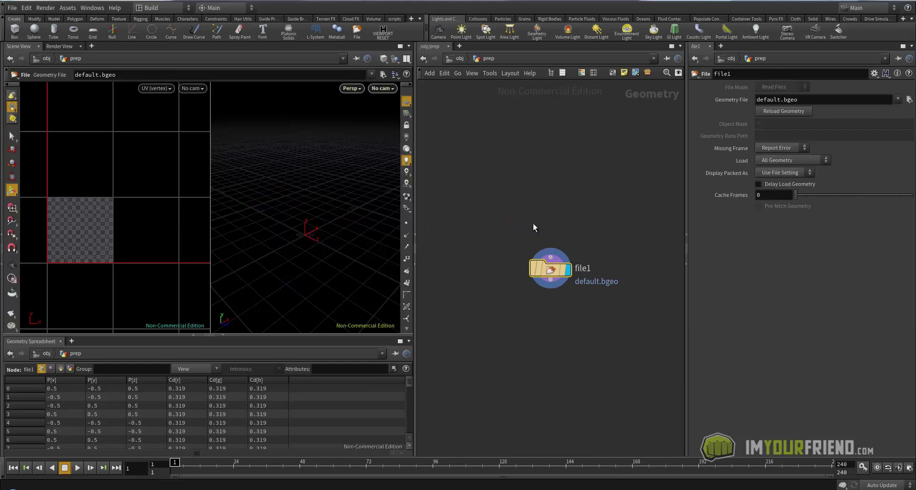
left_click_drag(495, 149, 550, 202)
key("Delete")
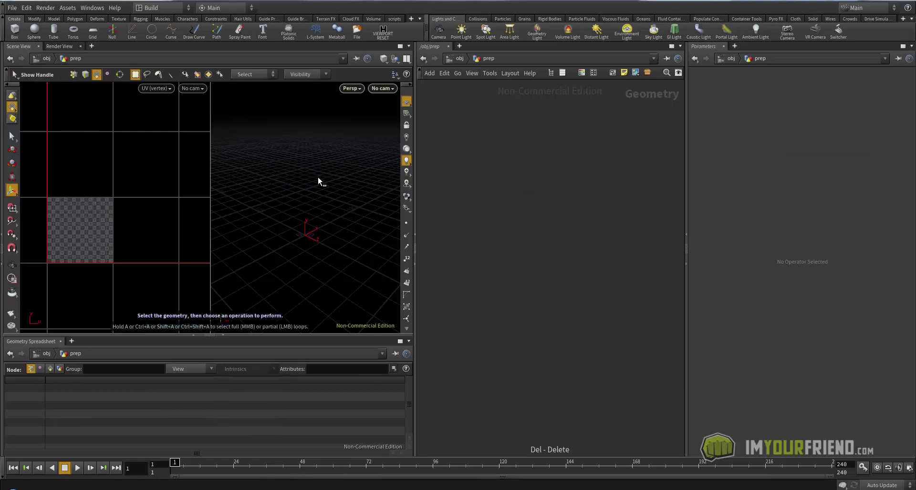
key("ctrl+1")
middle_click_drag(276, 233, 302, 194, "alt")
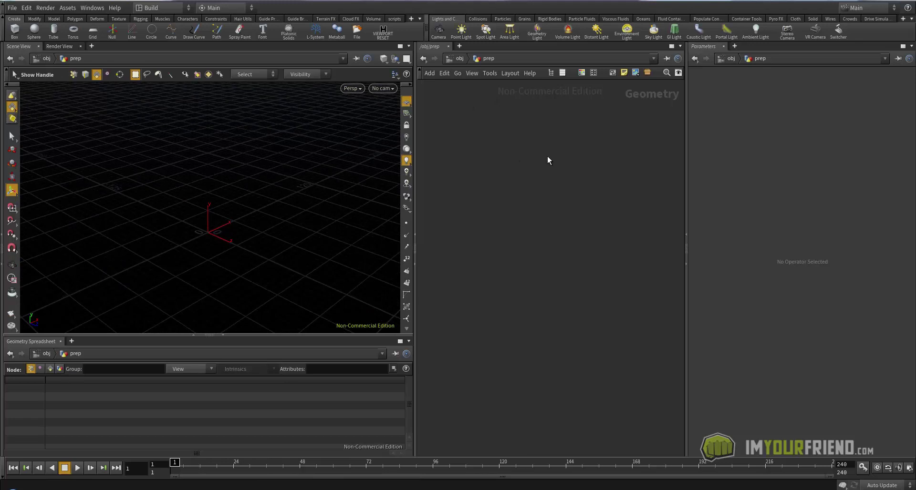
Step: Add an Object Merge node in the prep network, name it wood and leave room beside it
key("Tab")
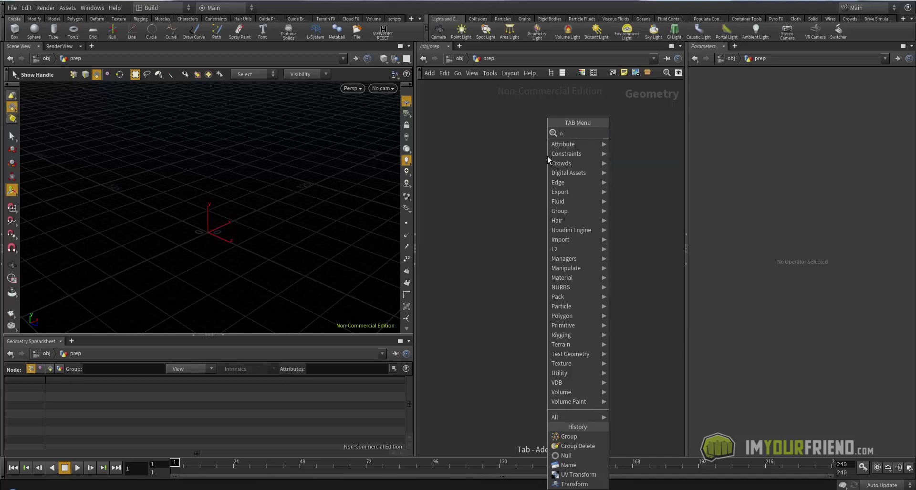
key("Escape")
left_click(548, 156)
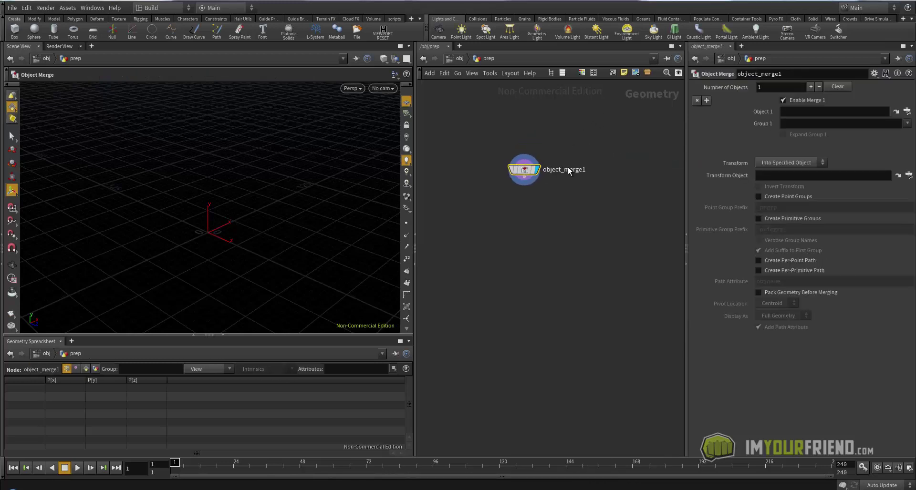
double_click(568, 170)
left_click(566, 144)
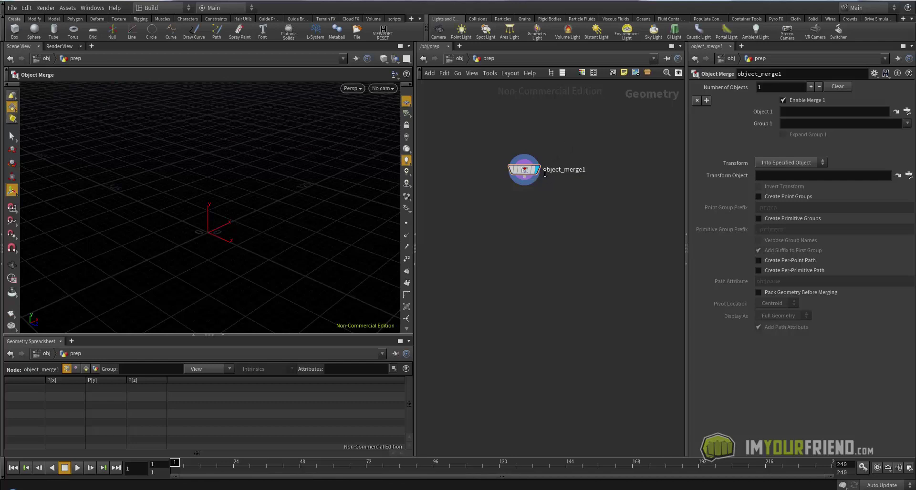
left_click(545, 173)
type("wood")
key("Return")
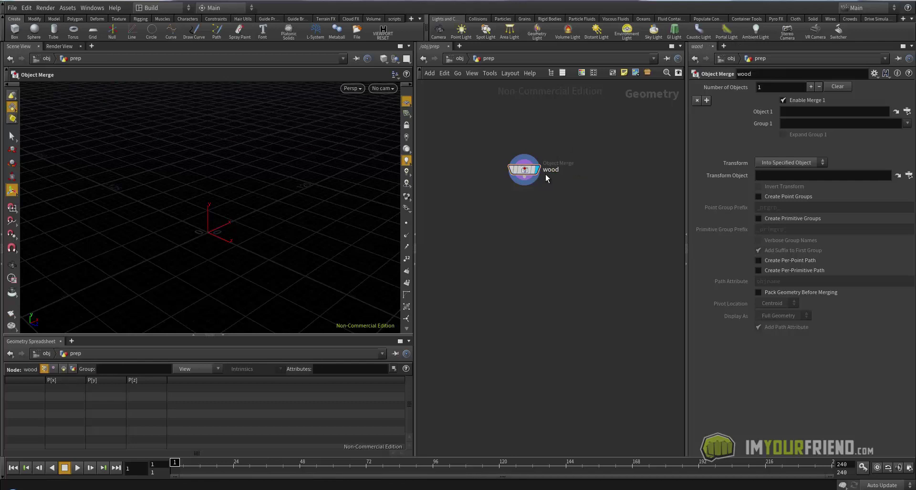
left_click_drag(526, 172, 565, 172)
left_click(548, 175)
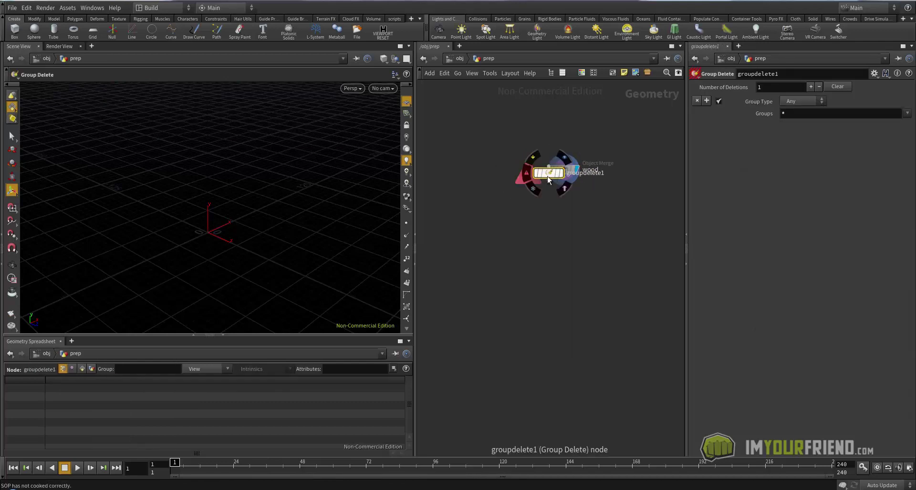
left_click_drag(548, 179, 513, 177)
key("Delete")
Step: Duplicate the wood Object Merge node, place the copy beside it and rename the copy bars
left_click_drag(546, 138, 600, 191)
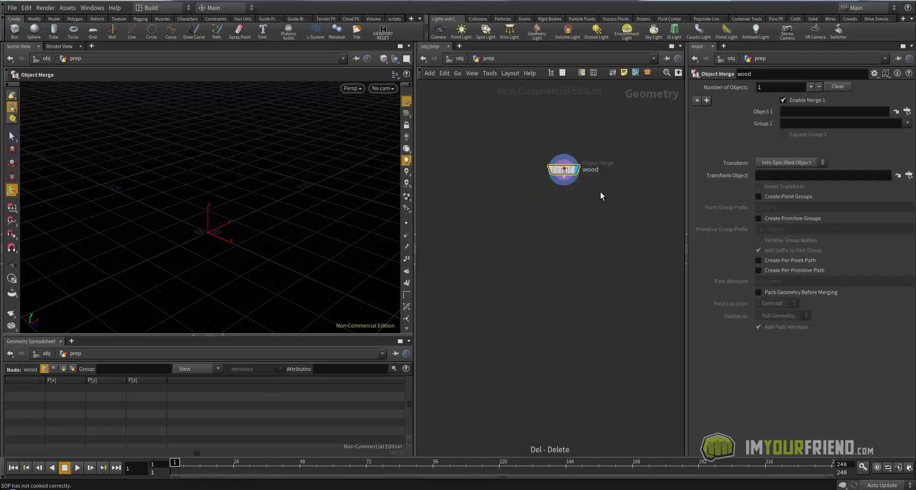
key("ctrl+c")
key("ctrl+v")
left_click(477, 171)
double_click(500, 170)
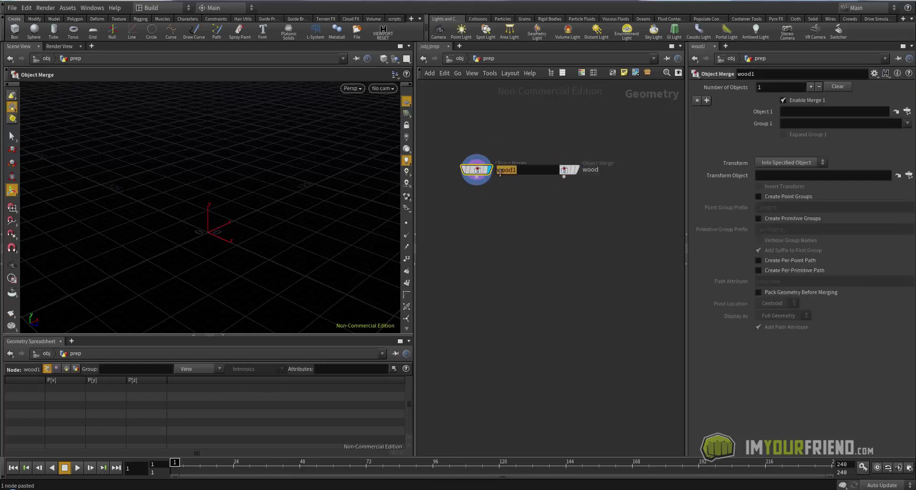
type("bars")
key("Return")
Step: Set the bars node's Object 1 to OUT_bars from the import object
middle_click_drag(531, 171, 560, 145)
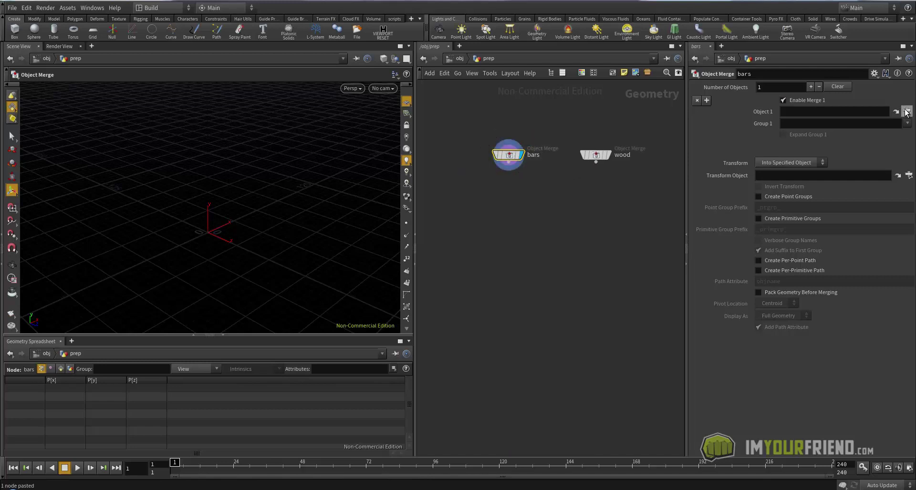
left_click(906, 112)
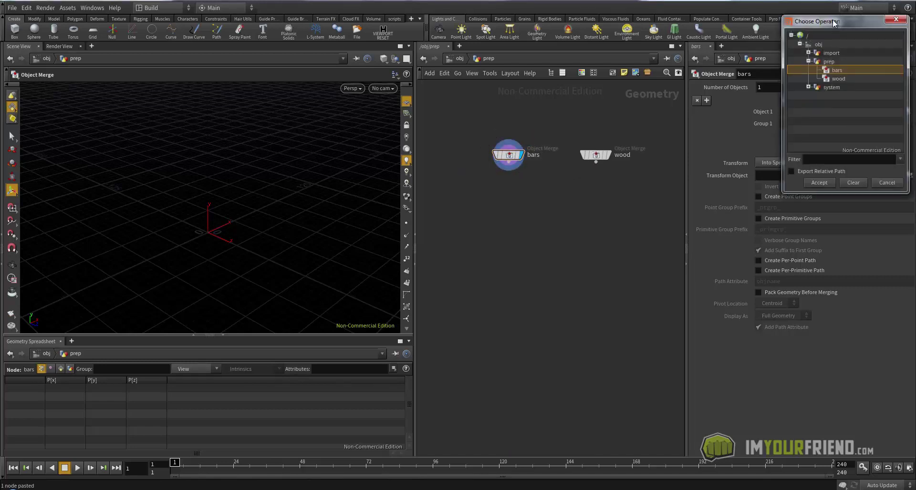
left_click_drag(834, 22, 675, 51)
left_click(649, 83)
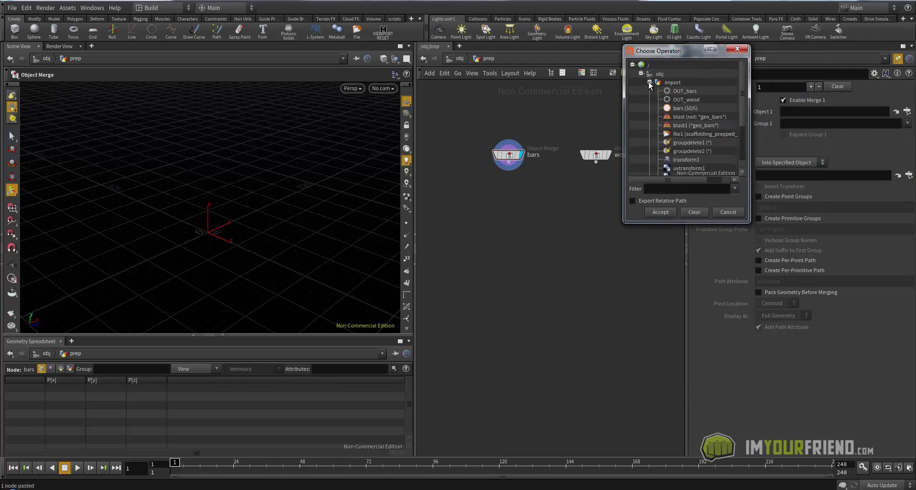
double_click(688, 91)
Step: Display the wood node and set its Object 1 to /obj/import/OUT_wood
left_click(602, 153)
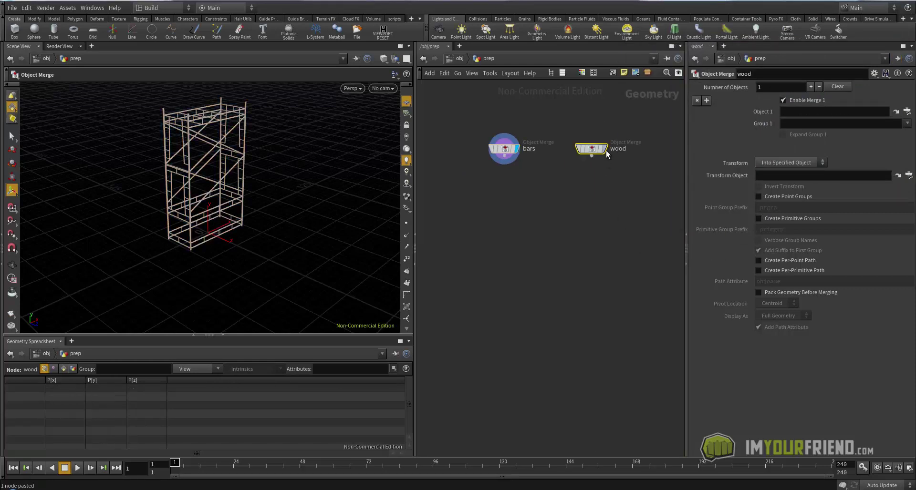
key("r")
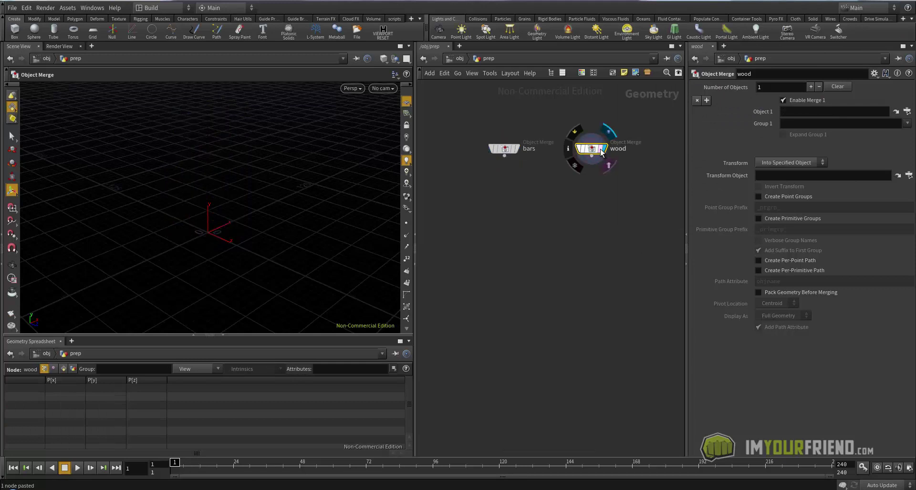
left_click(906, 111)
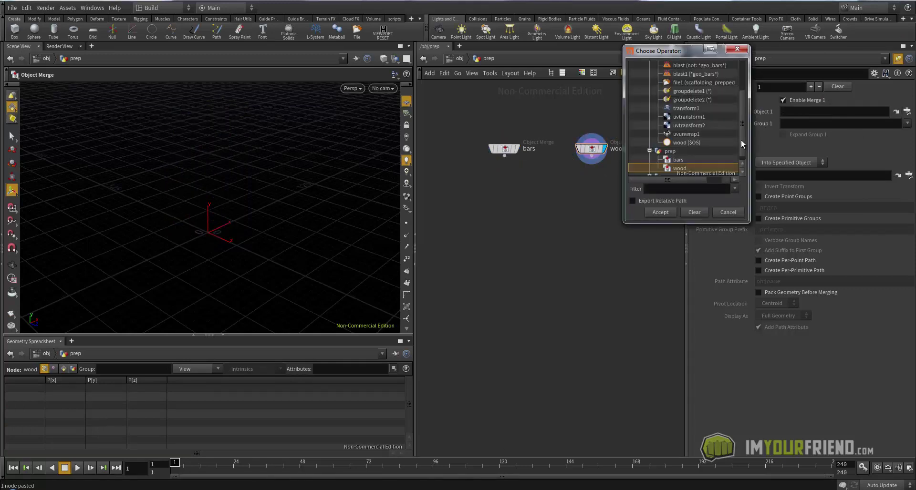
left_click_drag(741, 140, 744, 105)
double_click(696, 101)
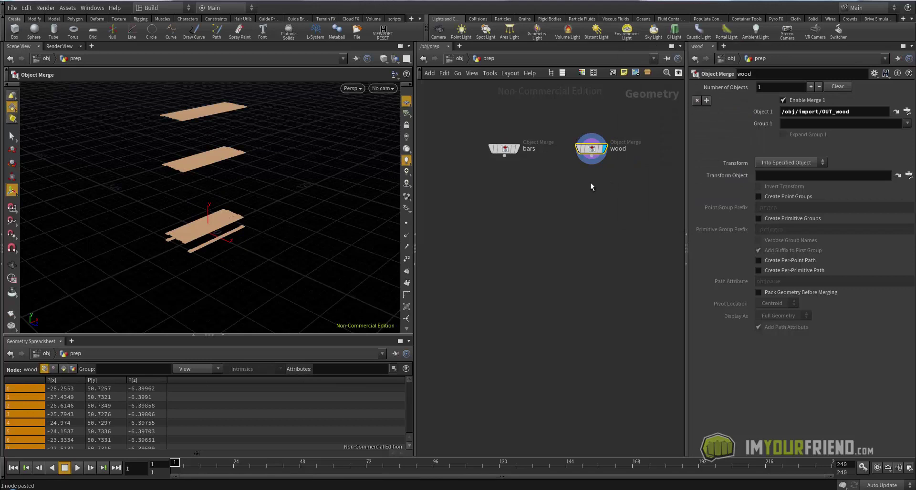
Step: Save the scene as iyf_scaffoldBend_lesson_v0001.hipnc in the project's hip folder
left_click(549, 191)
key("ctrl+shift+s")
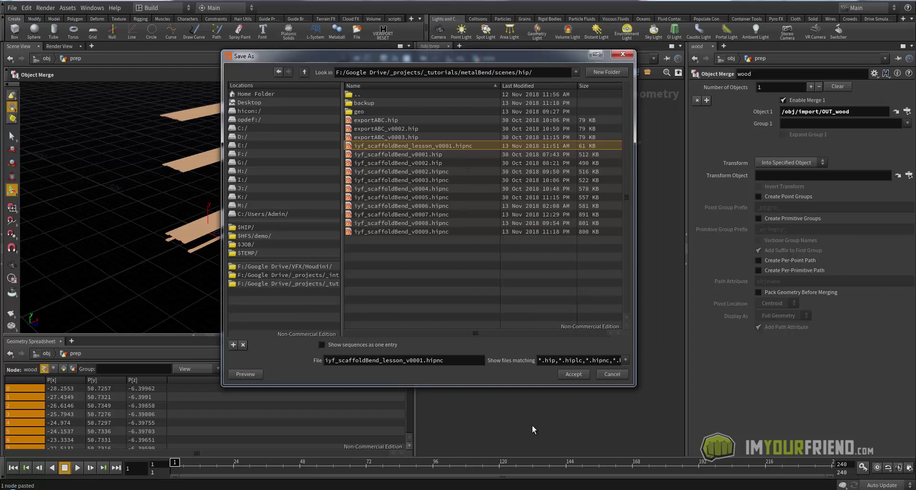
left_click(569, 374)
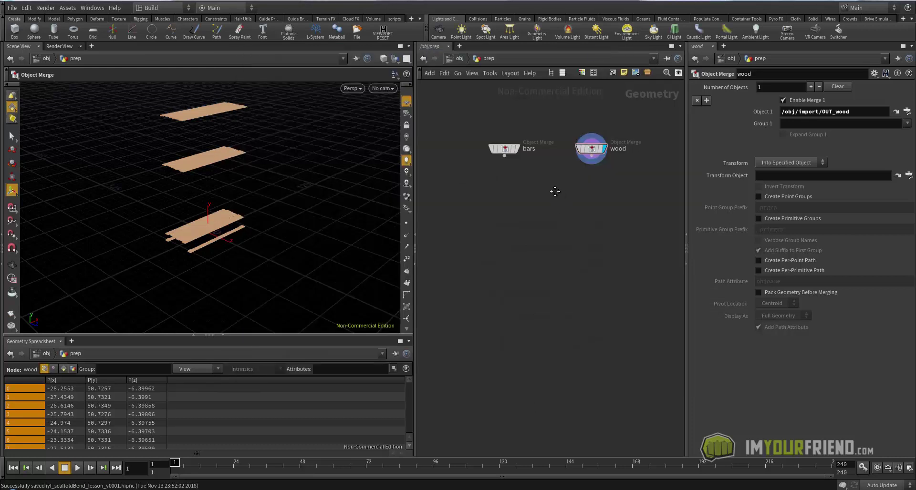
Step: Display the bars node and examine the scaffold's metal frame from several angles
middle_click_drag(549, 189, 557, 188)
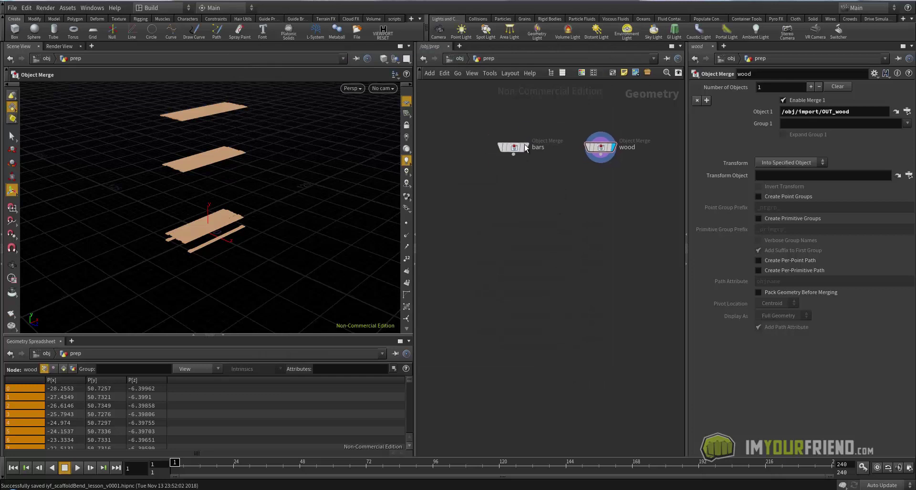
left_click(525, 148)
key("Escape")
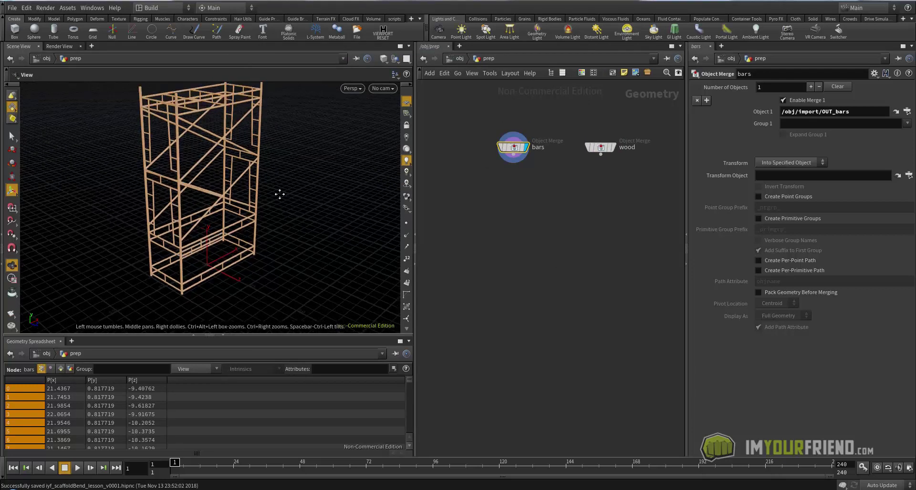
left_click_drag(280, 195, 272, 174)
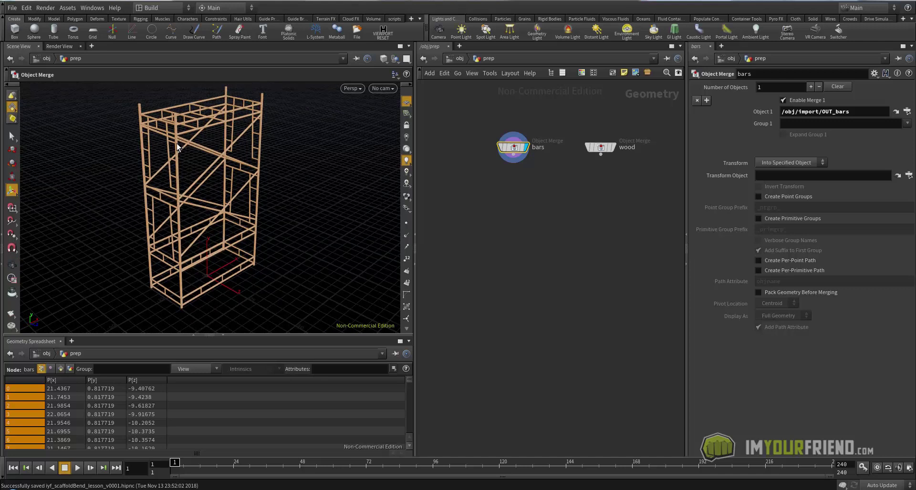
scroll(204, 153, "up", 5)
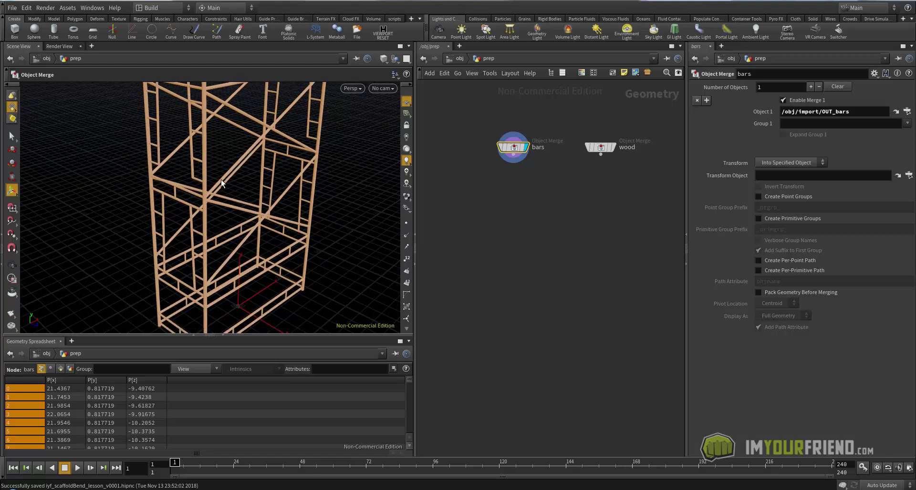
left_click_drag(206, 171, 222, 220)
left_click_drag(214, 186, 295, 185)
right_click_drag(296, 185, 167, 196)
left_click_drag(168, 196, 240, 149)
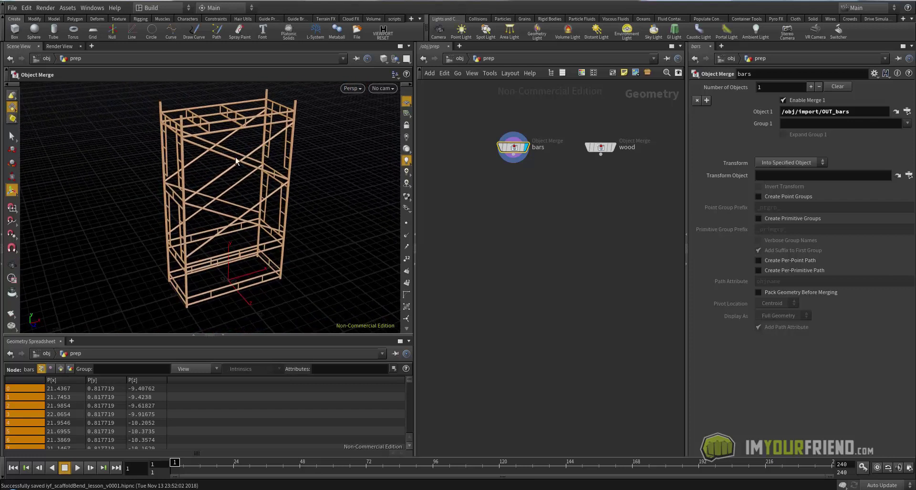
left_click_drag(208, 233, 218, 148)
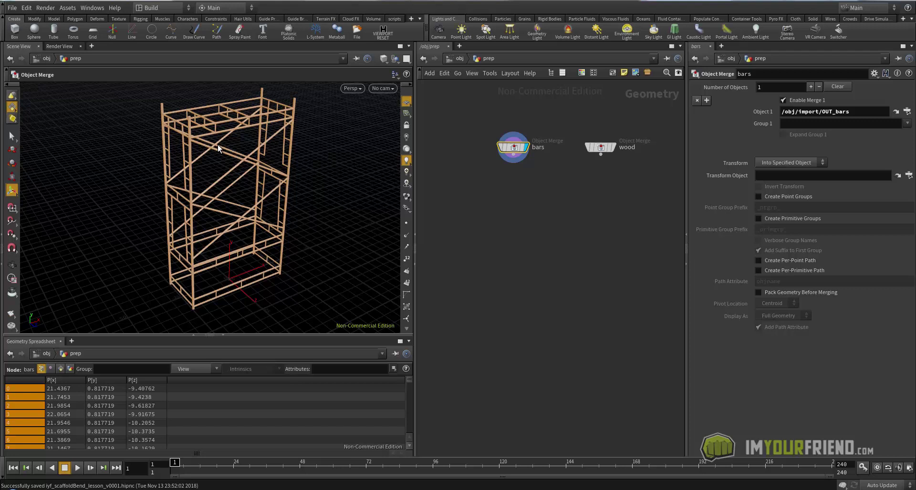
Step: Reposition the bars node and add a displayed Scatter node below it, fed by the bars geometry
left_click_drag(512, 147, 494, 149)
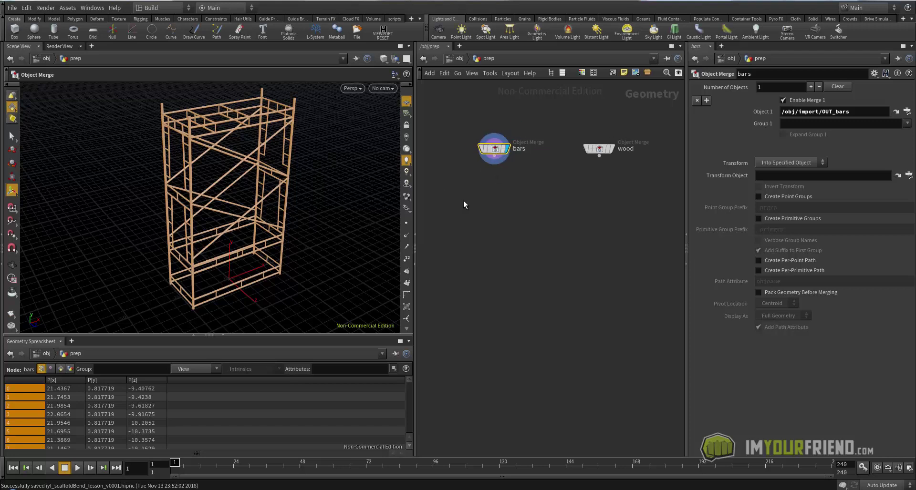
key("Tab")
type("sca")
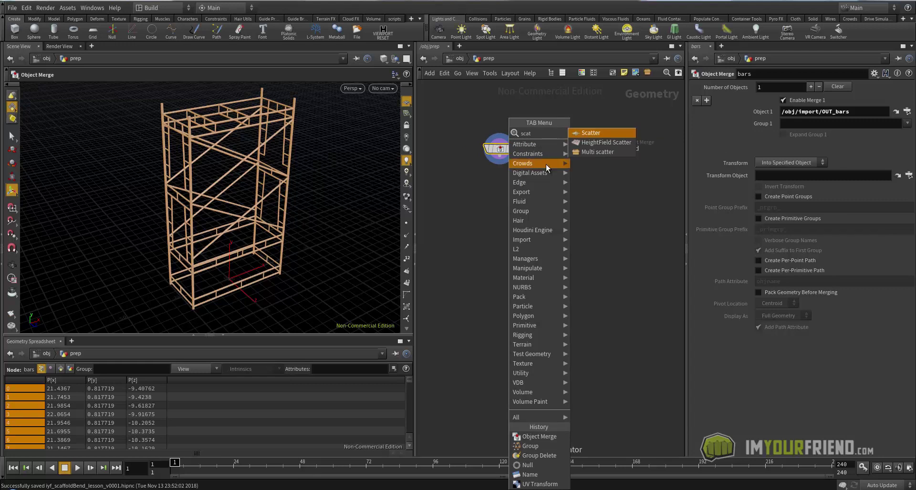
key("Return")
left_click(521, 192)
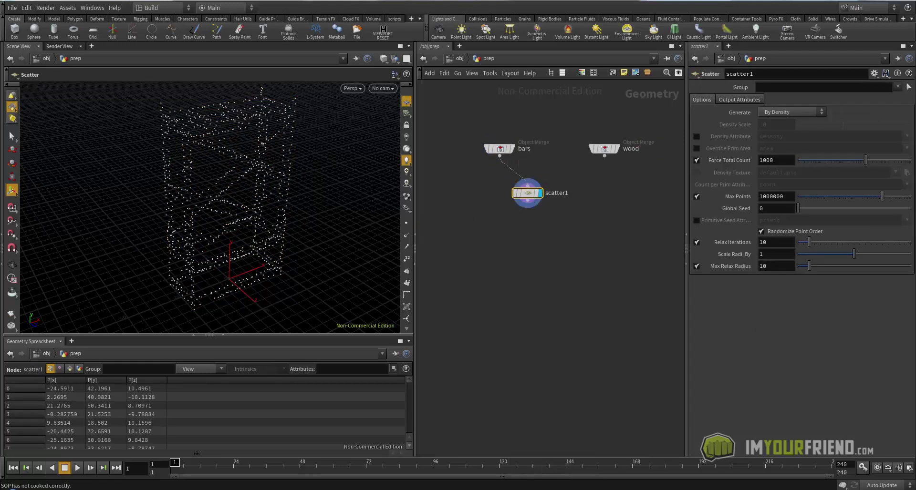
Step: Try Force Total Count values of 100 and 50 on the scatter node, and settle on 75
left_click_drag(864, 160, 811, 159)
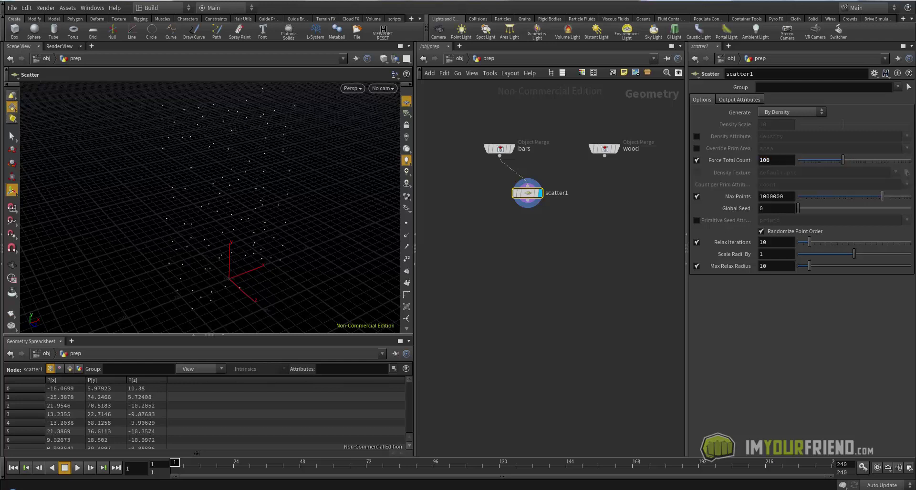
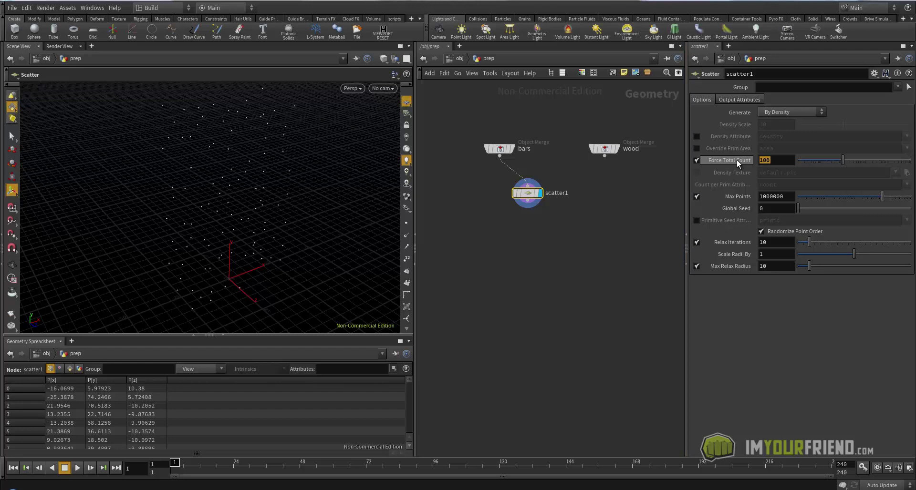
type("50")
key("Return")
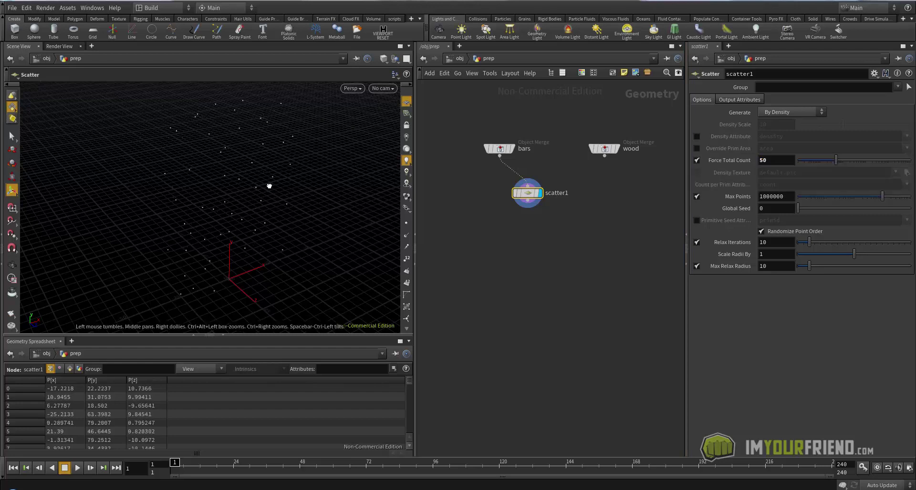
left_click_drag(269, 186, 248, 177)
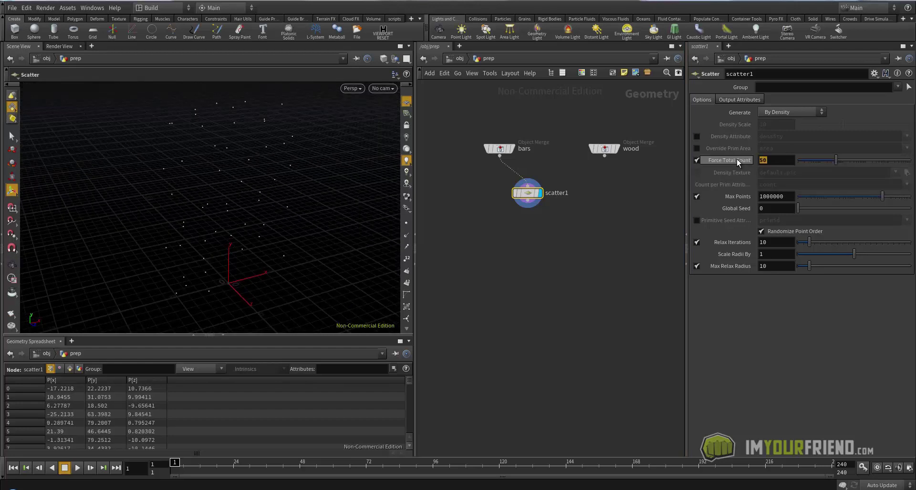
type("75")
key("Return")
left_click_drag(304, 231, 289, 204)
Step: Add a displayed Voronoi Fracture node with bars wired to its first input and the scattered points to its second
key("Tab")
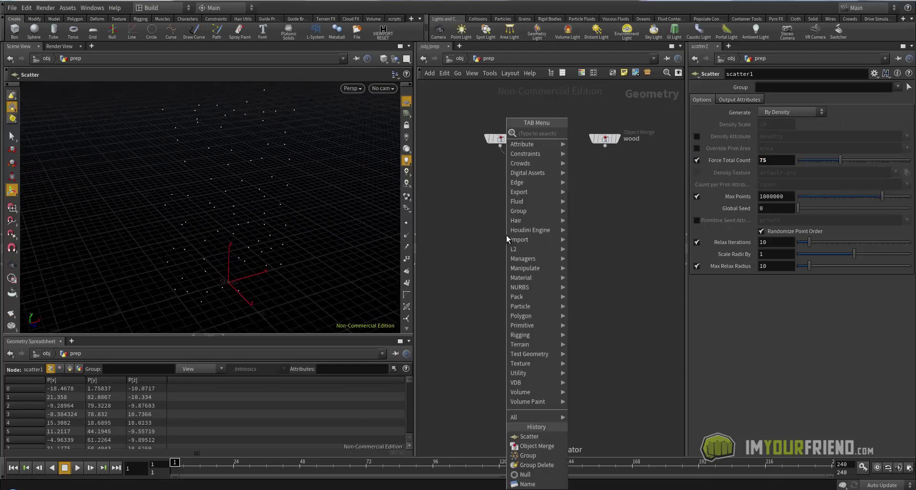
key("Escape")
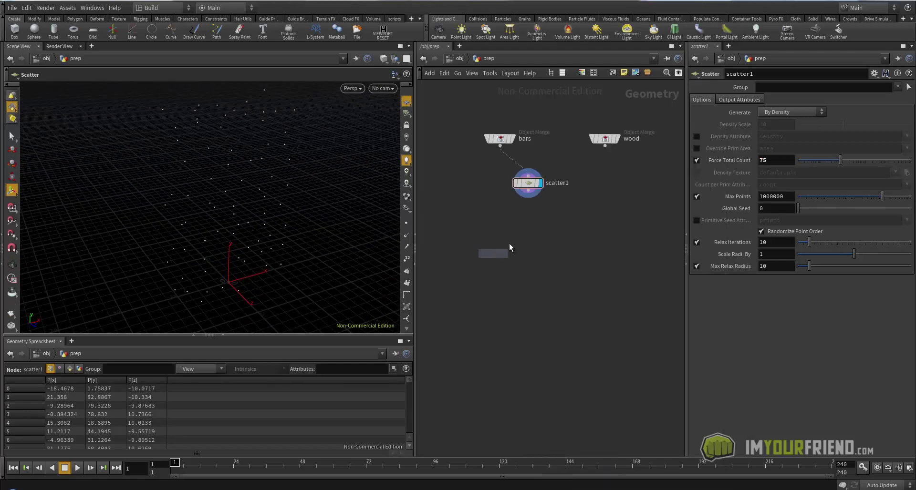
left_click(499, 241)
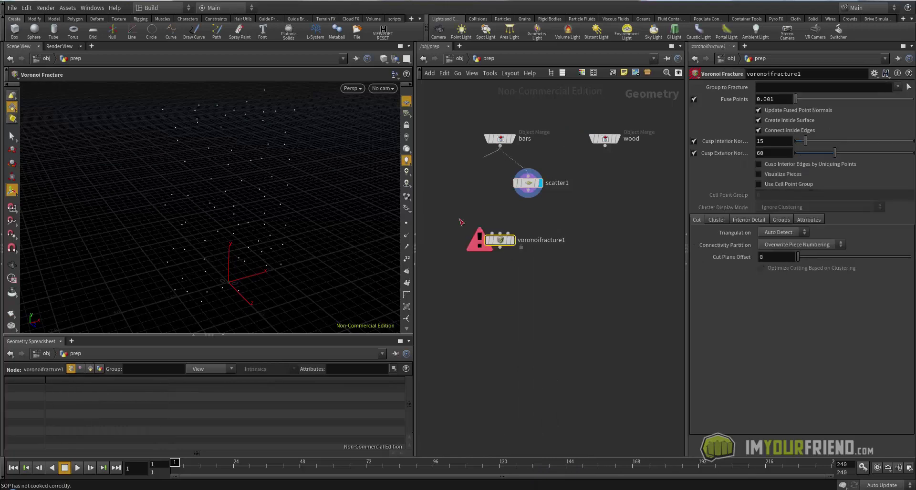
left_click_drag(500, 146, 493, 233)
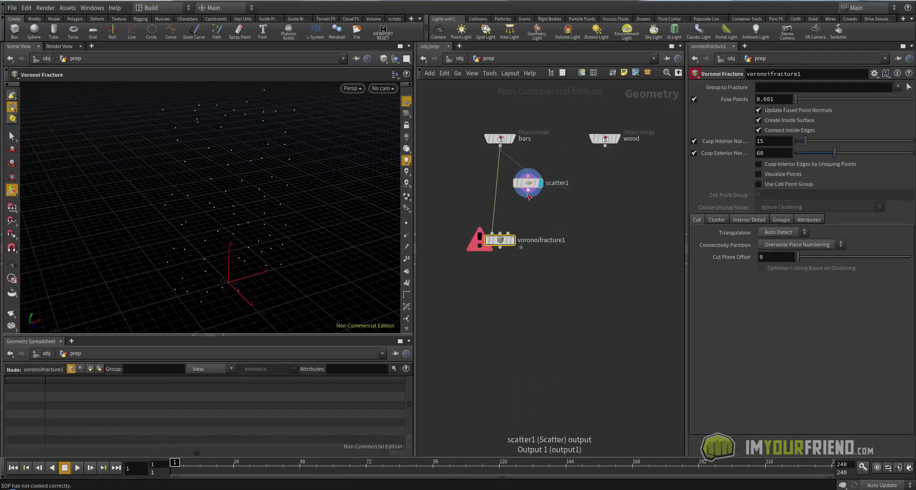
left_click_drag(528, 191, 514, 244)
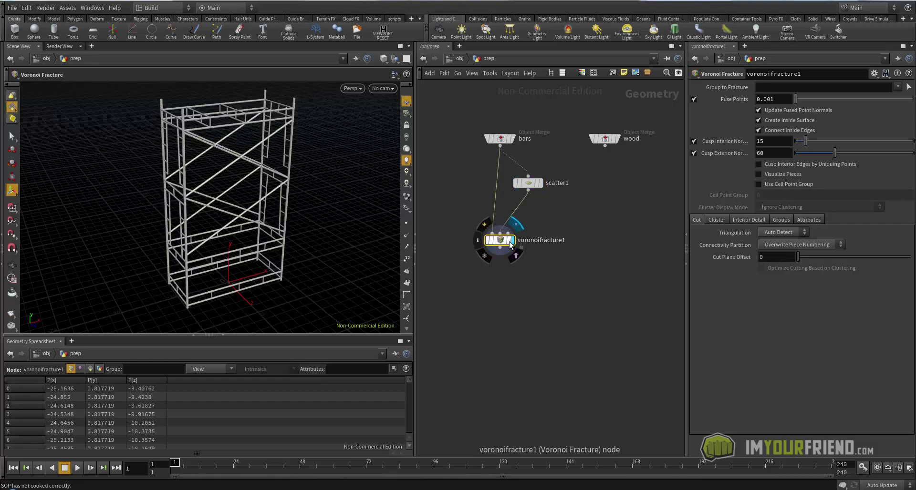
key("Escape")
mouse_move(201, 215)
left_mouse_down()
mouse_move(143, 219)
mouse_move(205, 216)
left_mouse_up()
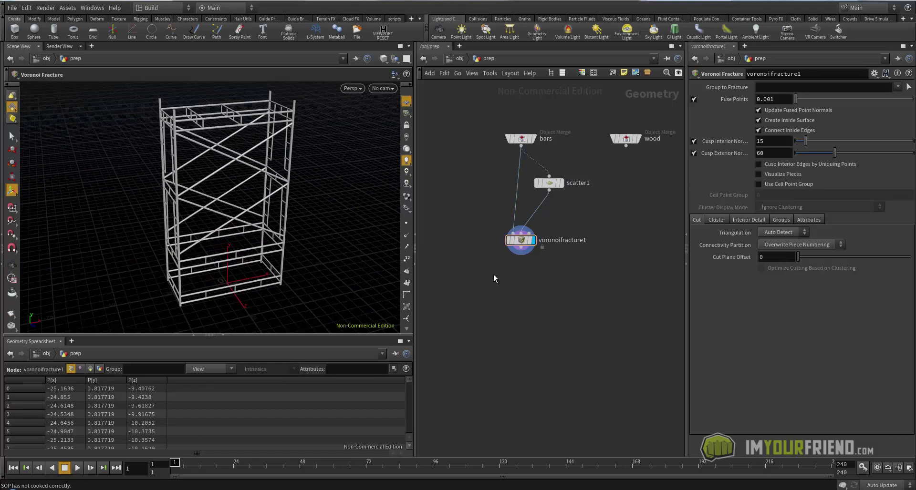
Step: Add a displayed Exploded View node after the Voronoi fracture and set its Scale to about 0.362
key("Tab")
type("ex")
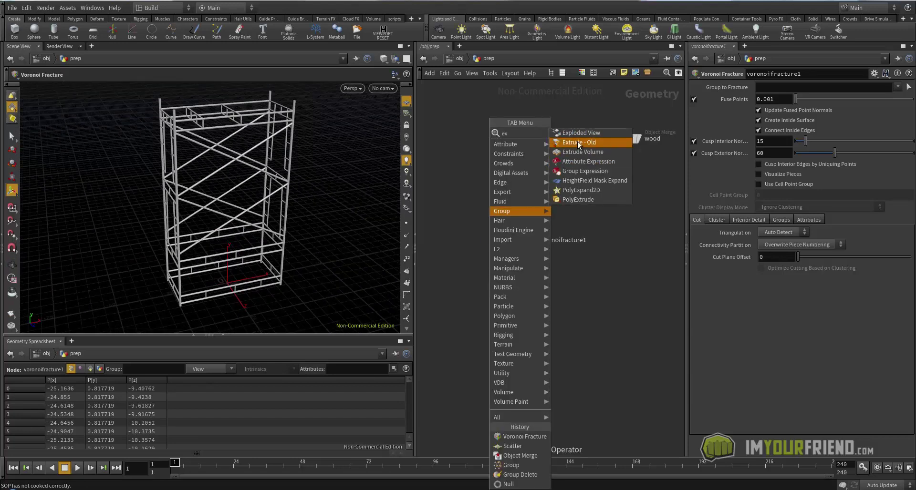
left_click(578, 135)
left_click(479, 281)
left_click(521, 248)
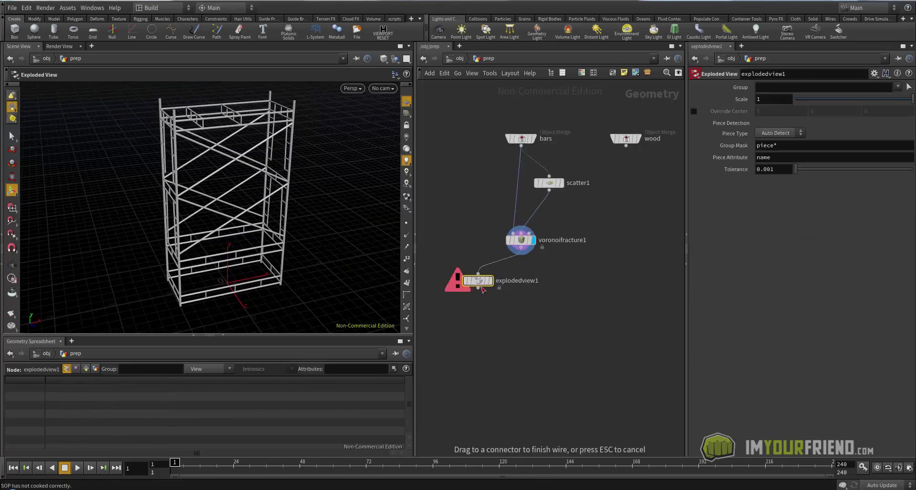
left_click(495, 284)
left_click(492, 281)
left_click_drag(908, 99, 835, 99)
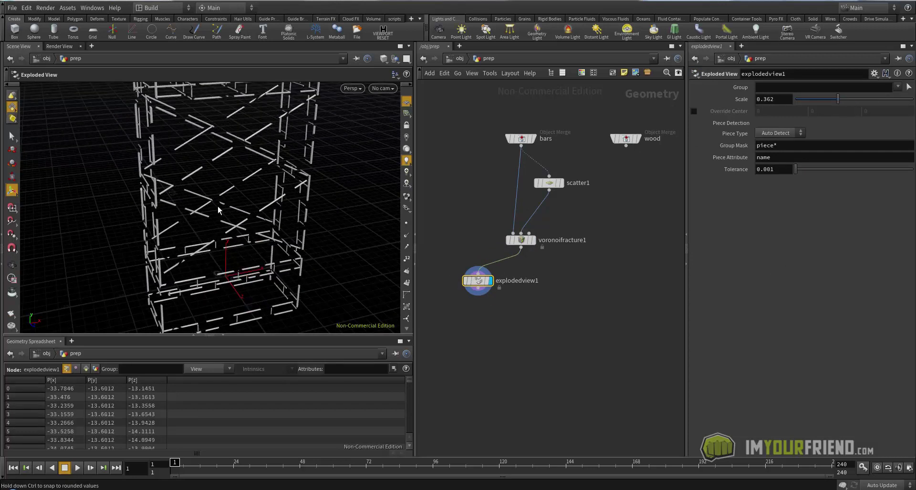
key("Escape")
left_click_drag(224, 207, 258, 188)
Step: Lower the scatter node's Relax Iterations to 3 and finally to 1, checking the exploded pieces after each change
left_click(549, 183)
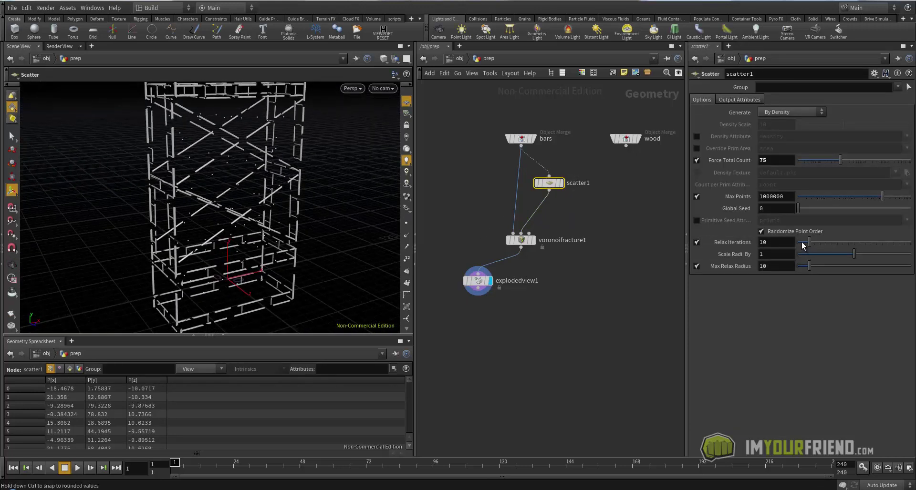
left_click_drag(802, 245, 800, 243)
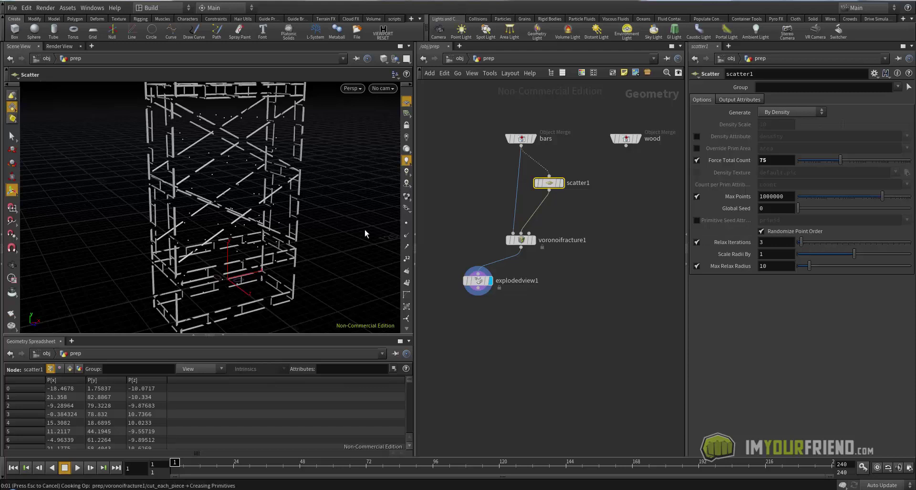
key("Escape")
mouse_move(328, 221)
left_mouse_down()
mouse_move(313, 215)
mouse_move(300, 228)
mouse_move(298, 214)
mouse_move(334, 210)
left_mouse_up()
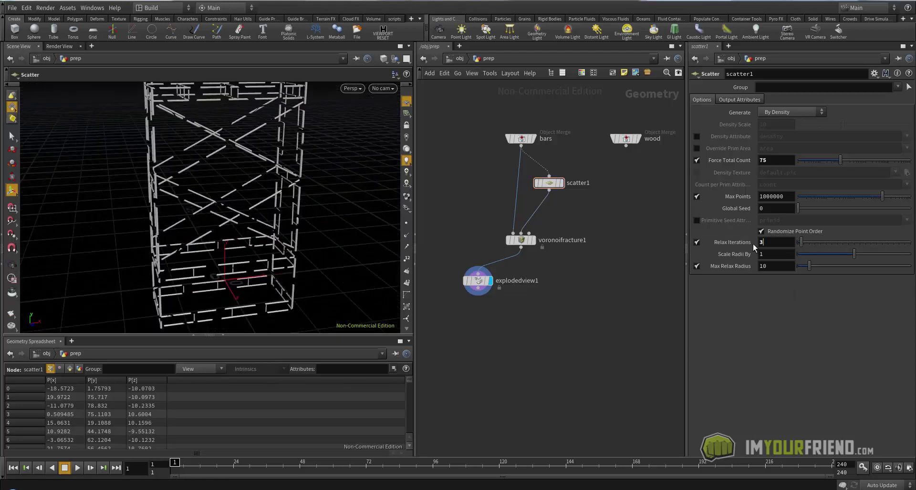
left_click_drag(753, 245, 747, 245)
type("1")
key("Return")
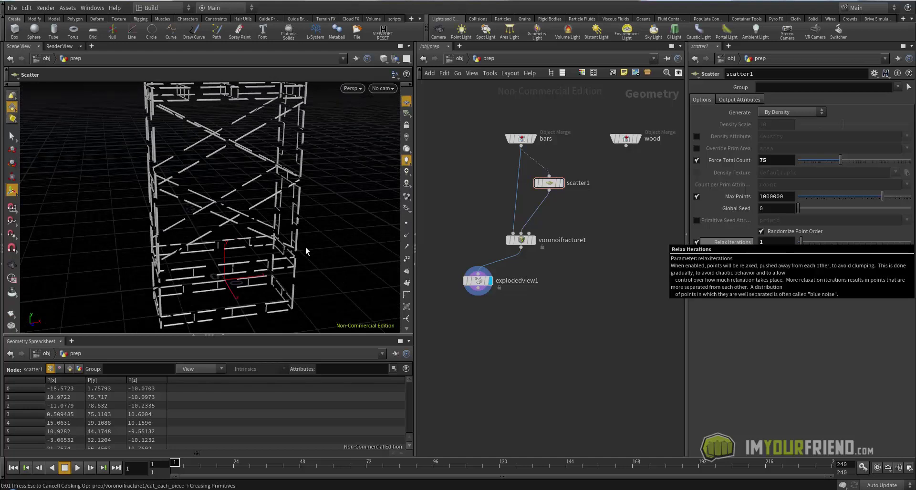
key("Escape")
mouse_move(322, 221)
left_mouse_down()
mouse_move(331, 239)
mouse_move(308, 215)
mouse_move(311, 227)
left_mouse_up()
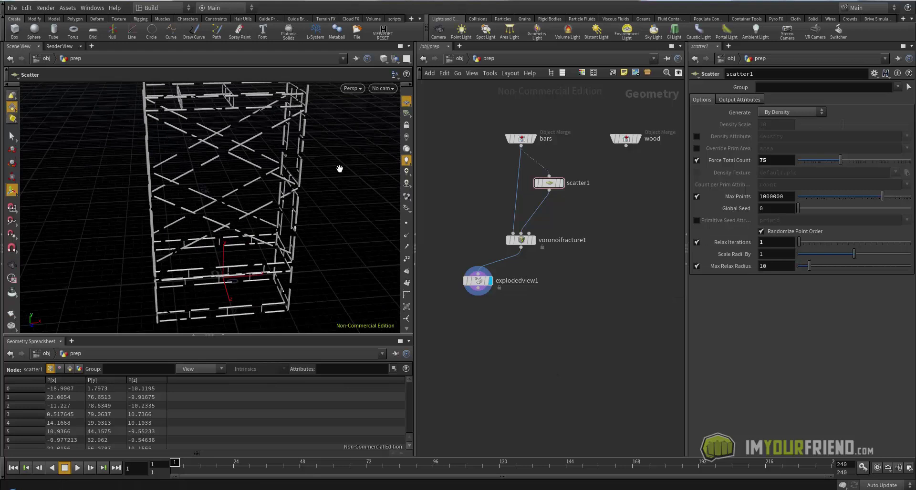
middle_click_drag(339, 170, 342, 172, "alt")
Step: Display the Voronoi fracture node and inspect its pieces with Visualize Pieces temporarily enabled
middle_click_drag(471, 234, 477, 235)
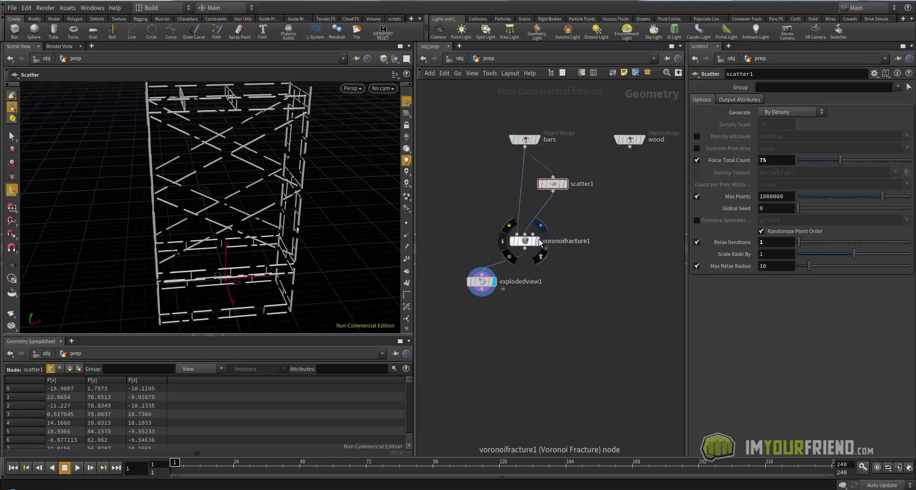
left_click(540, 241)
left_click(525, 240)
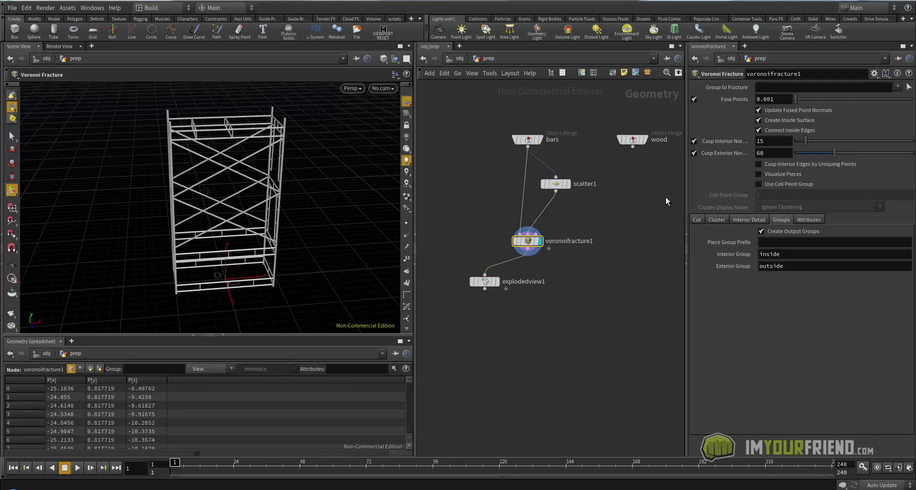
left_click(773, 175)
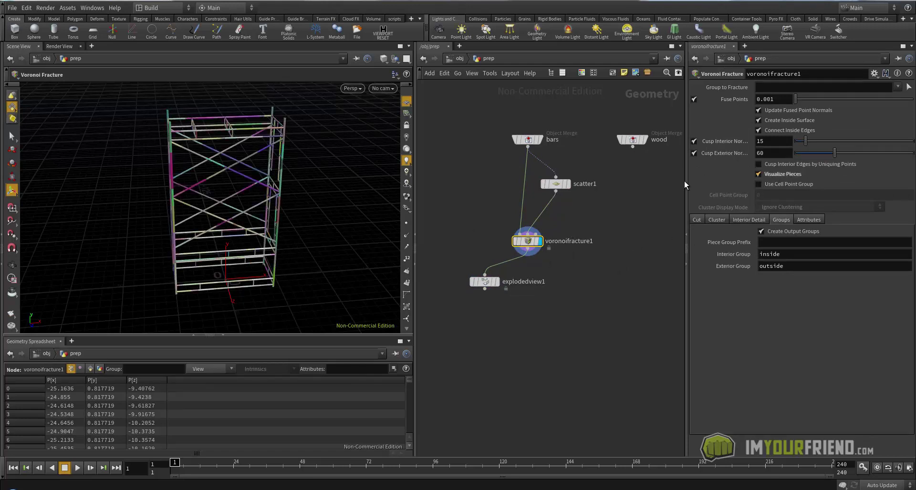
middle_click(529, 240)
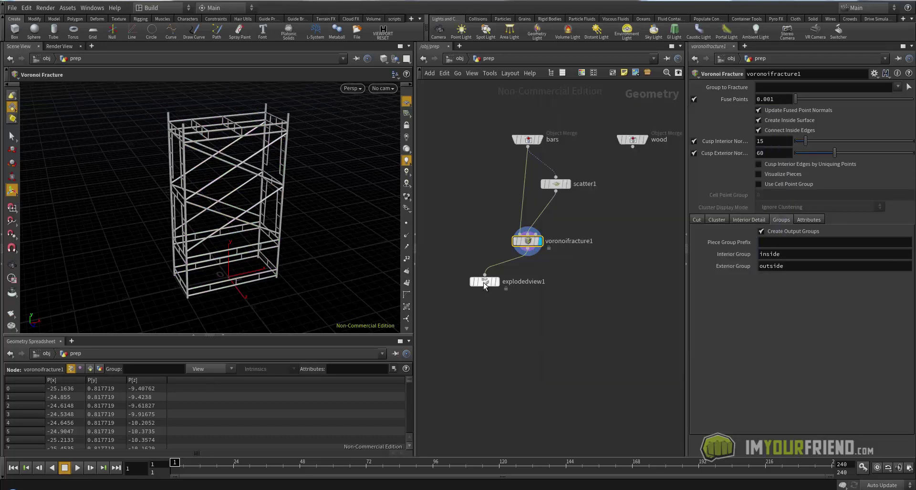
Step: Move the exploded view node aside, wire a new Null below the Voronoi fracture and rename it OUT_bars
left_click_drag(484, 282, 468, 281)
key("Tab")
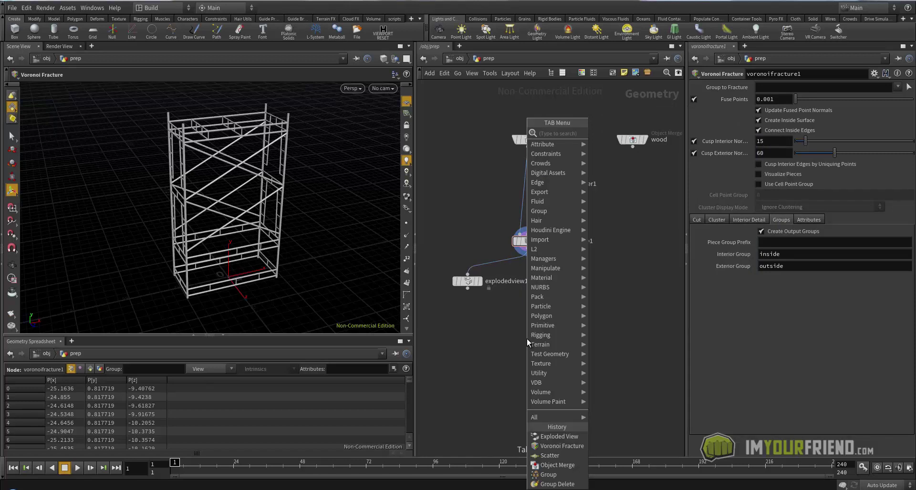
type("null")
key("Return")
left_click(526, 339)
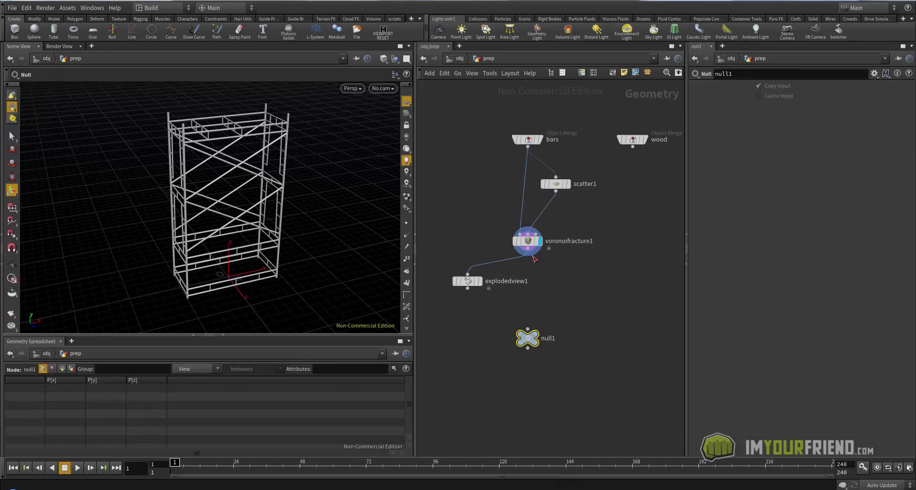
left_click_drag(528, 250, 528, 329)
double_click(548, 338)
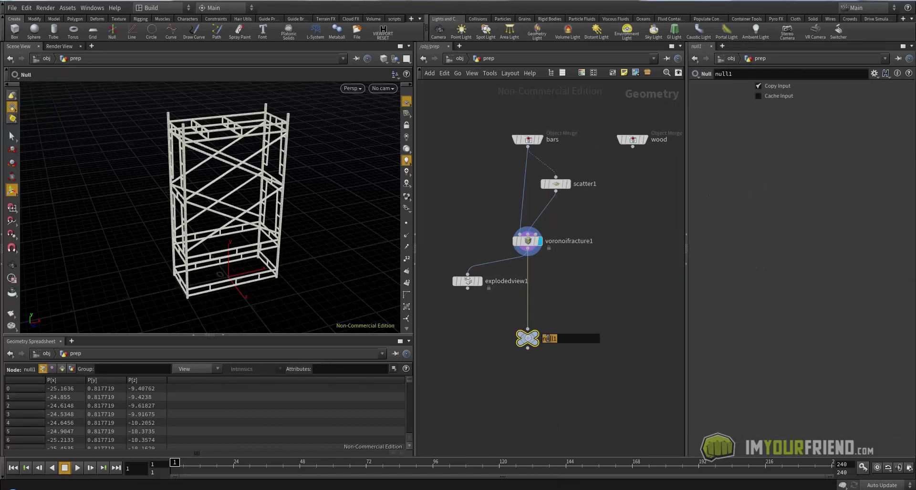
type("OUT_bars")
key("Return")
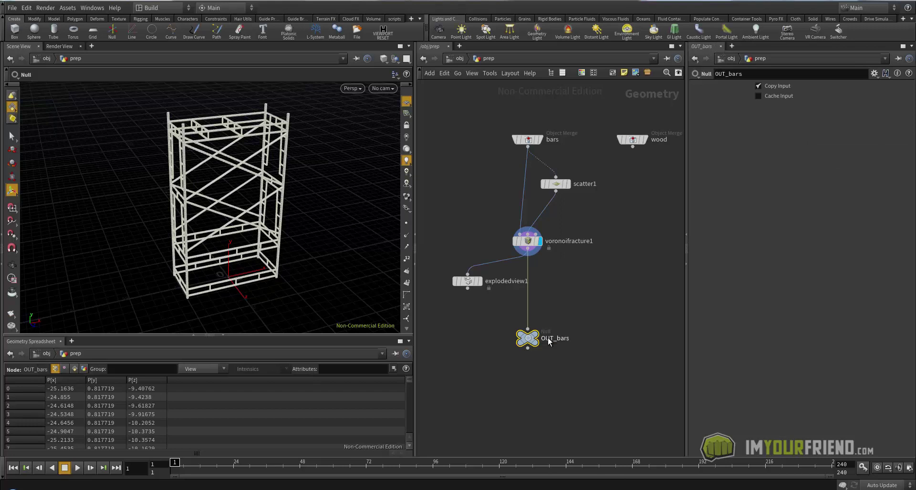
Step: Deselect the OUT_bars null and save the scene file
middle_click_drag(584, 292, 556, 292)
left_click(602, 246)
key("ctrl+s")
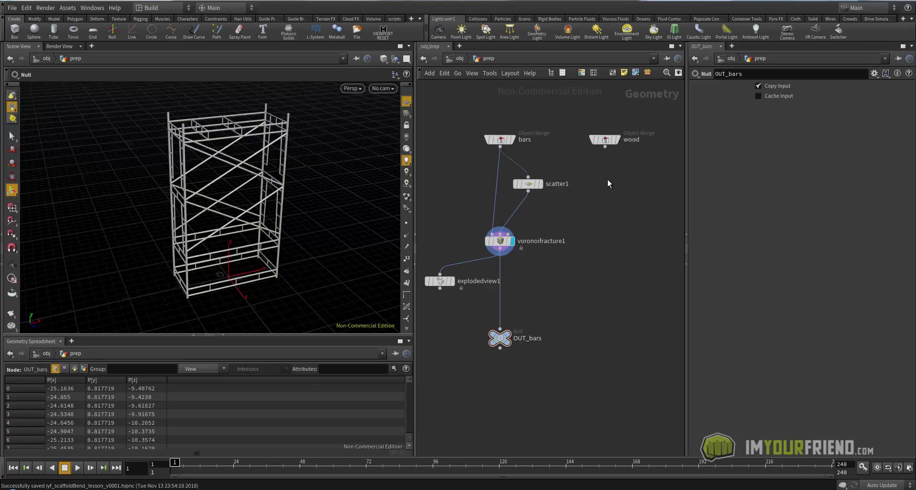
Step: Display the wood object merge and examine the decks and the two base planks from several angles
middle_click_drag(620, 180, 593, 178)
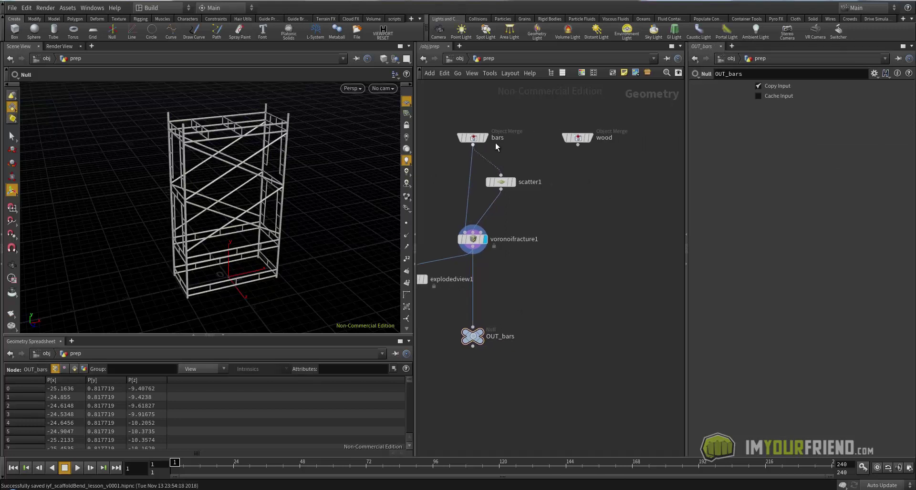
left_click(590, 138)
right_click_drag(266, 139, 261, 145, "alt")
left_click_drag(262, 145, 298, 185, "alt")
mouse_move(298, 186)
right_mouse_down("alt")
mouse_move(317, 203)
mouse_move(288, 231)
right_mouse_up("alt")
key("w")
mouse_move(288, 231)
left_mouse_down("alt")
mouse_move(256, 240)
mouse_move(275, 193)
left_mouse_up("alt")
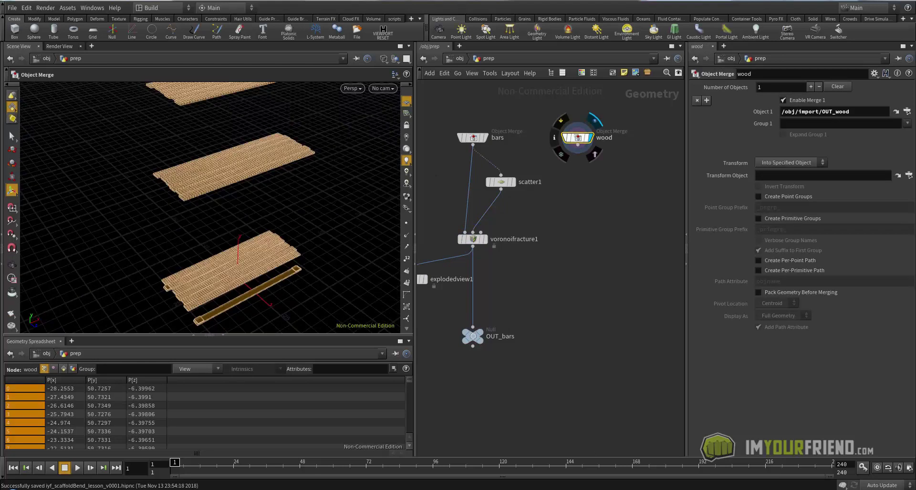
right_click_drag(291, 179, 270, 200, "alt")
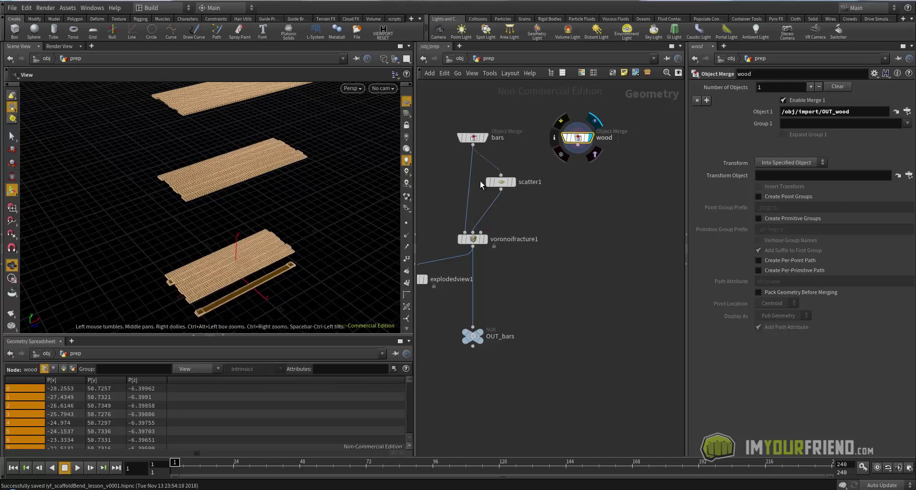
left_click_drag(286, 235, 183, 273, "alt")
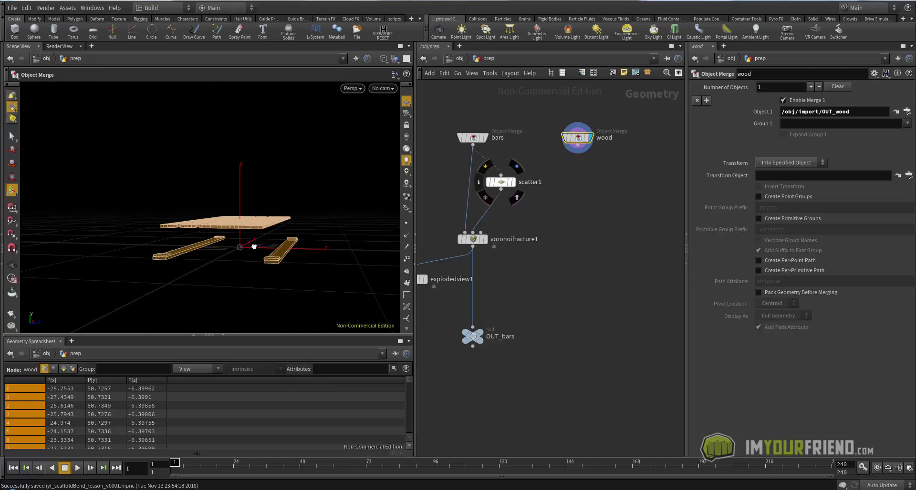
left_click_drag(254, 246, 229, 248, "alt")
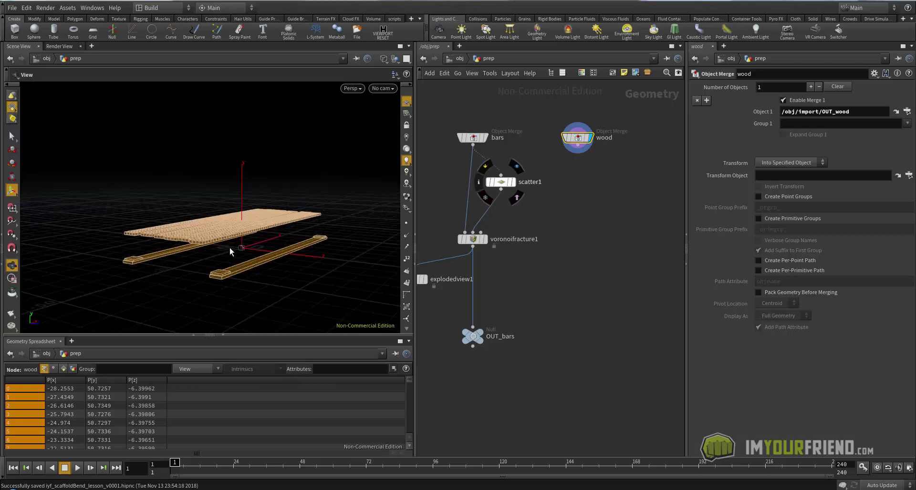
Step: Open the import network and orient the view so the two base planks sit apart below the wooden deck, ready for selection
left_click(459, 58)
double_click(475, 203)
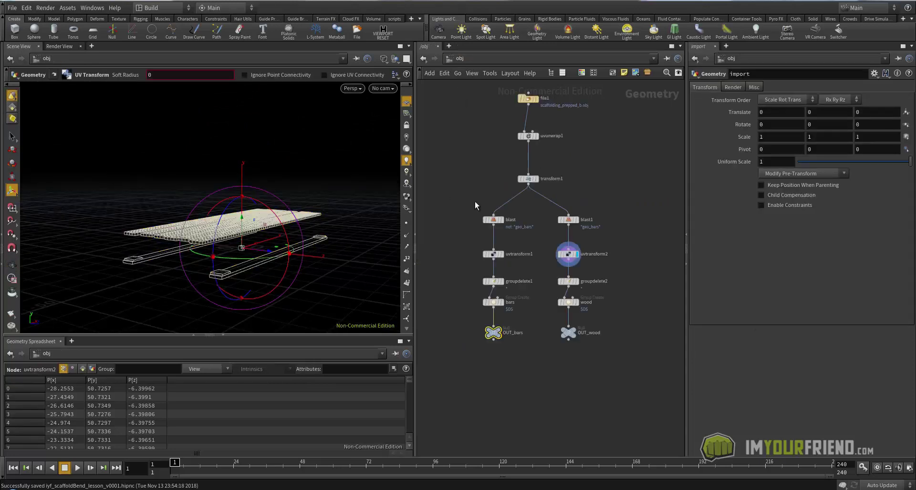
left_click_drag(253, 272, 247, 276, "alt")
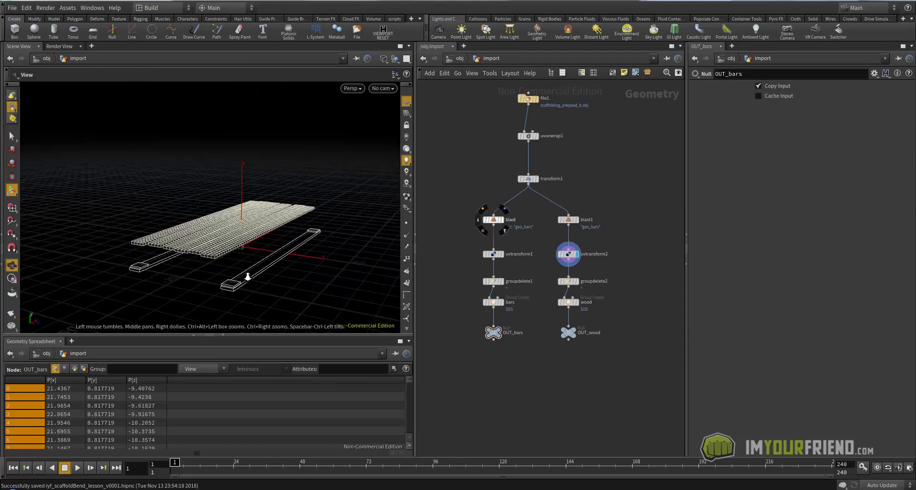
right_click_drag(248, 276, 198, 266, "alt")
left_click_drag(221, 262, 225, 249, "alt")
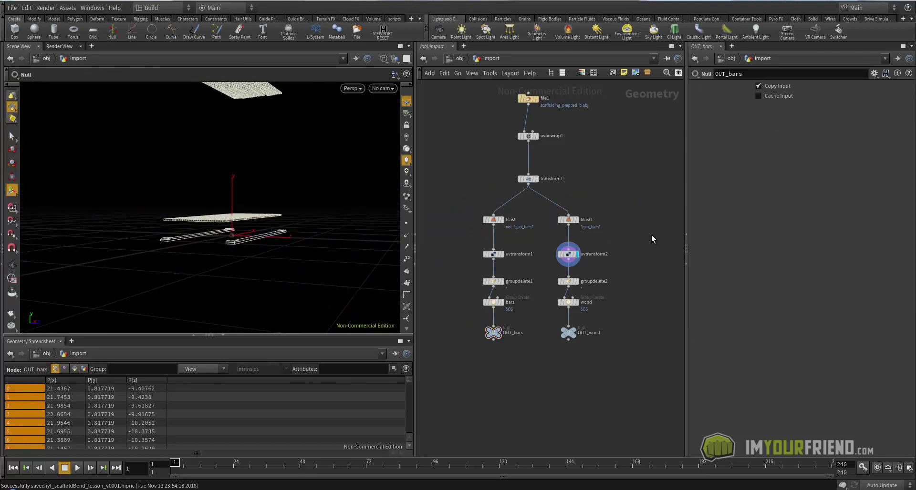
middle_click_drag(630, 206, 614, 191)
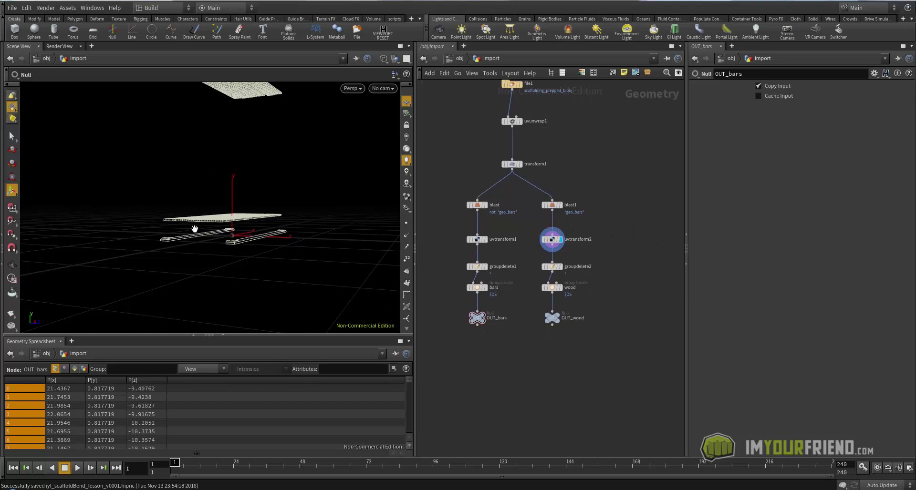
left_click_drag(195, 229, 191, 273, "alt")
key("s")
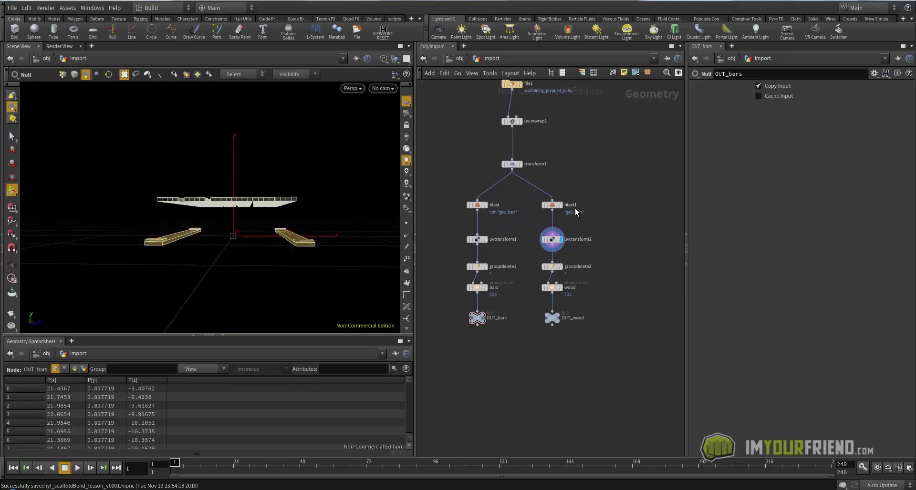
Step: Display blast1, shift the chain below it down, and insert a Blast node deleting the two base planks before uvtransform2
left_click(552, 205)
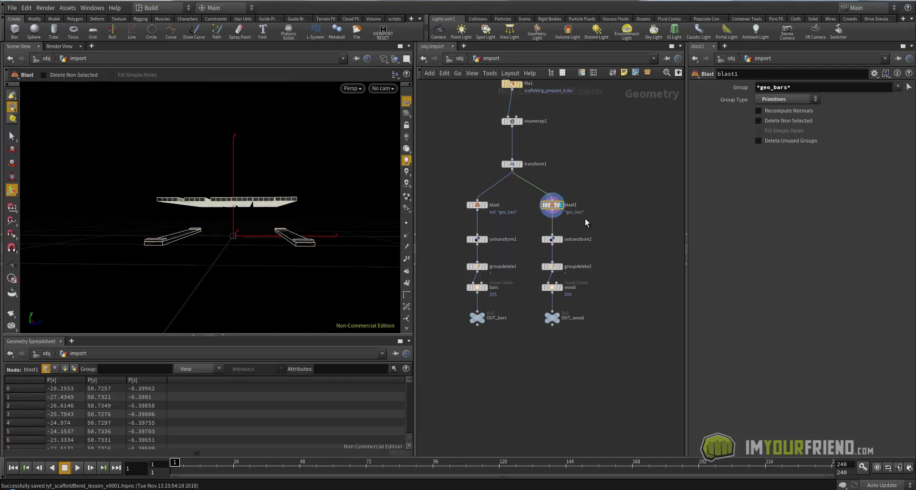
left_click_drag(552, 239, 554, 276, "shift")
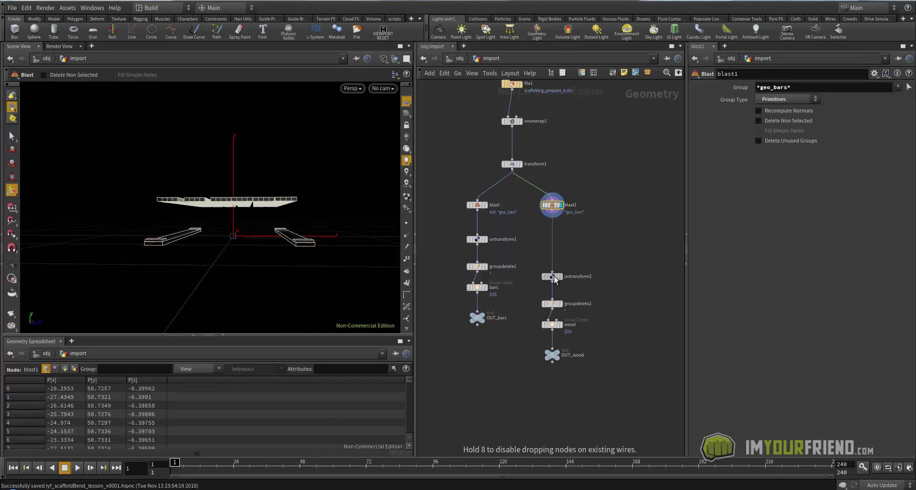
key("s")
left_click_drag(339, 213, 103, 278)
key("Return")
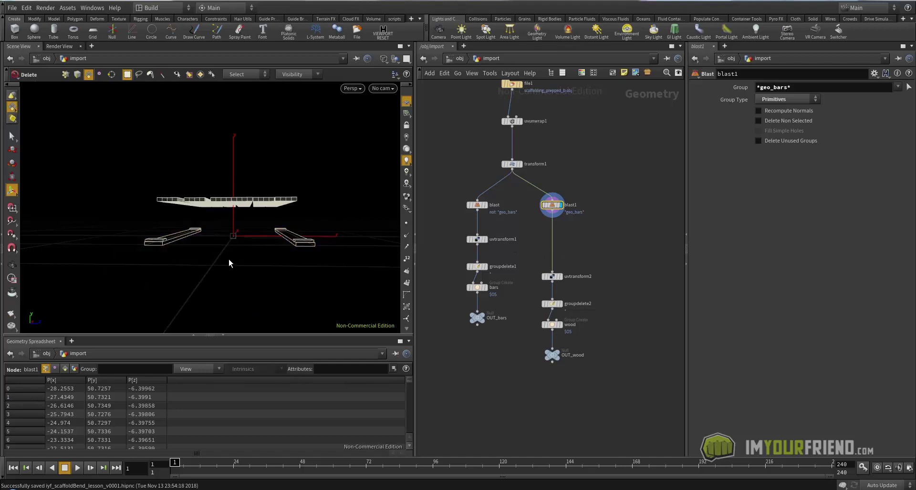
left_click_drag(556, 206, 600, 222)
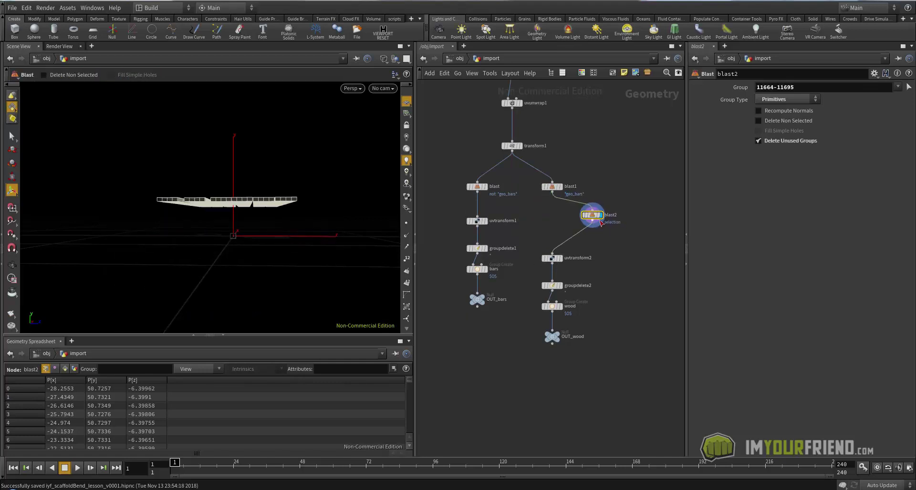
Step: Toggle Delete Non Selected on blast2 to compare both results, leaving it enabled so only the base planks are kept
left_click(769, 122)
left_click(769, 122)
left_click(769, 122)
left_click_drag(272, 266, 256, 262)
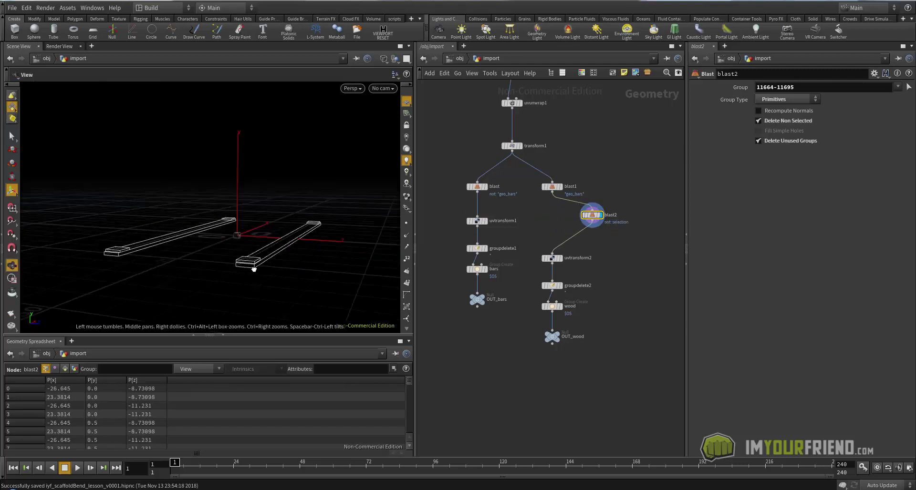
left_click(775, 123)
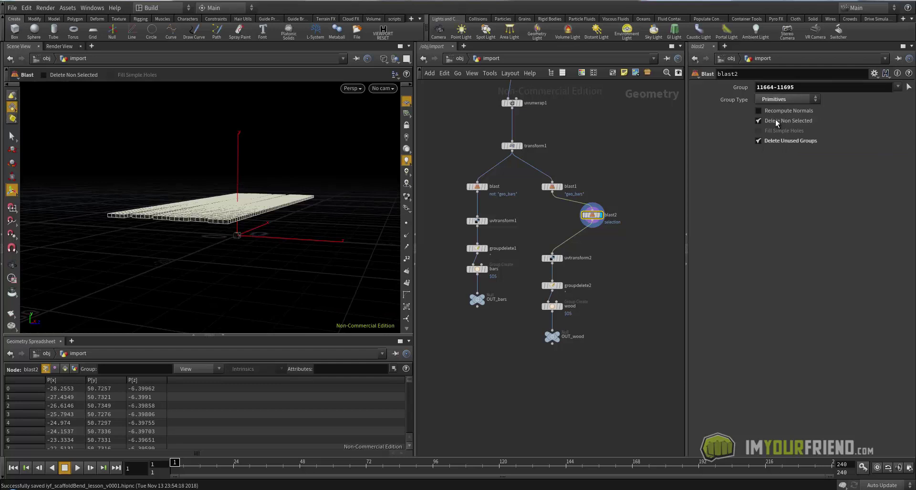
left_click(774, 120)
Step: Add a Group node with Group Name $OS and wire it between blast2 and uvtransform2
key("Tab")
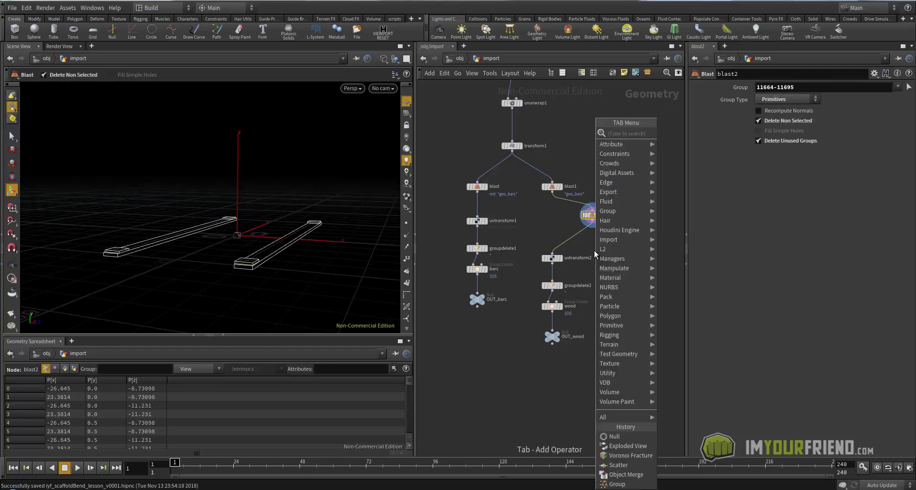
type("group")
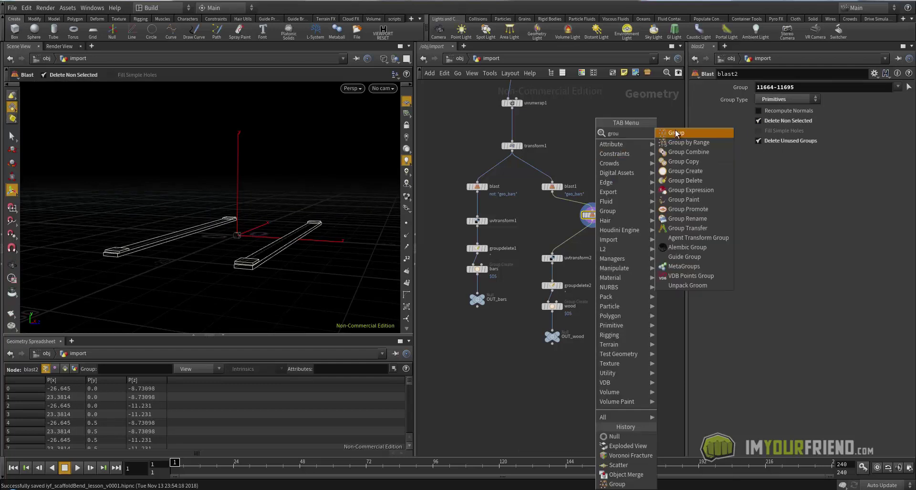
left_click(677, 133)
left_click(591, 239)
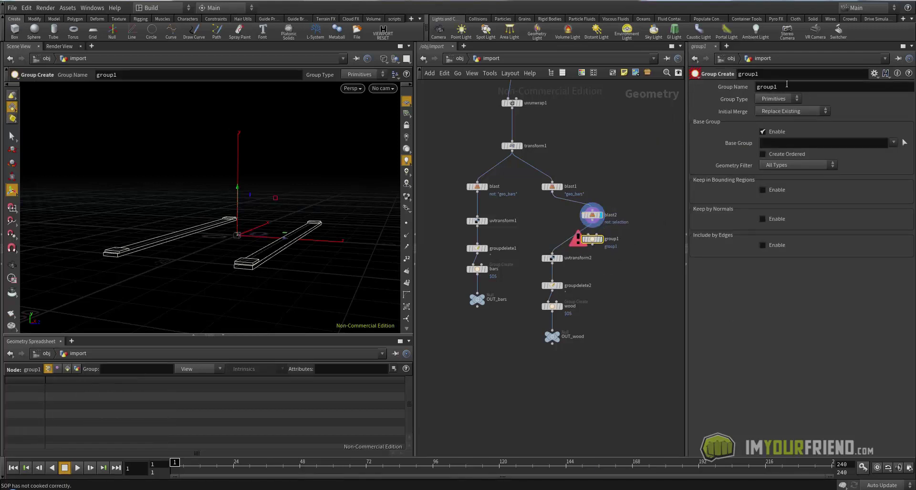
left_click_drag(779, 87, 738, 88)
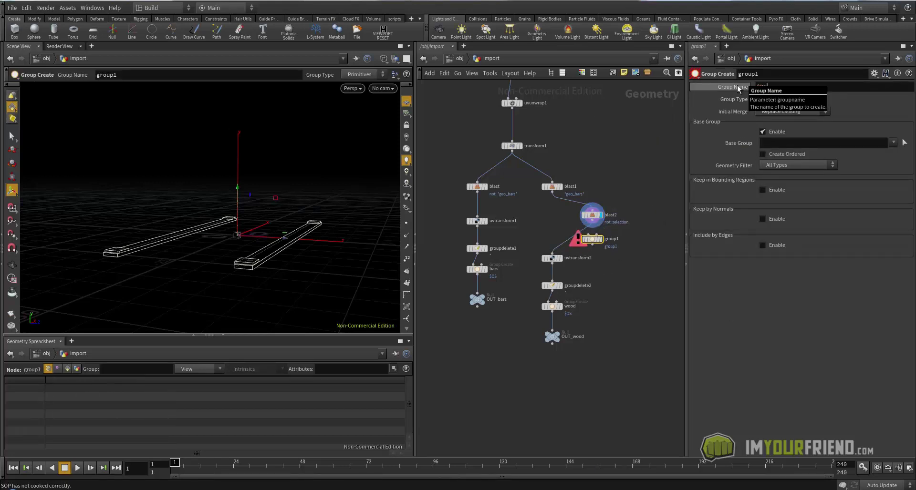
left_click_drag(591, 224, 553, 254)
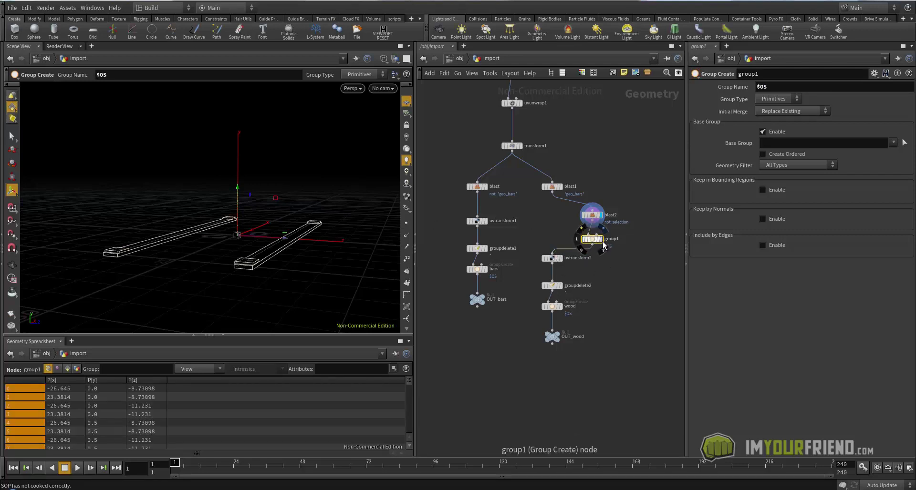
Step: Display the new group node, rename it wood_base and move it slightly closer to blast2
double_click(611, 239)
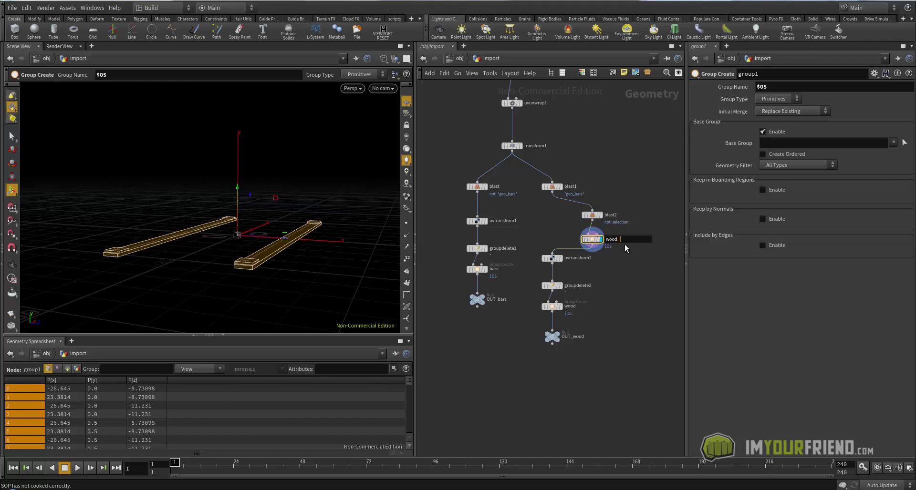
type("wood_base")
key("Return")
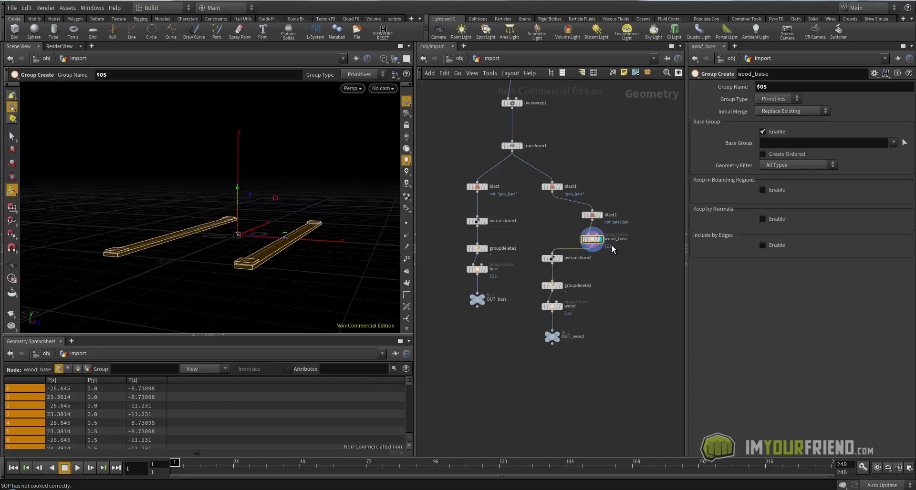
left_click_drag(593, 239, 594, 235)
middle_click_drag(564, 226, 567, 215)
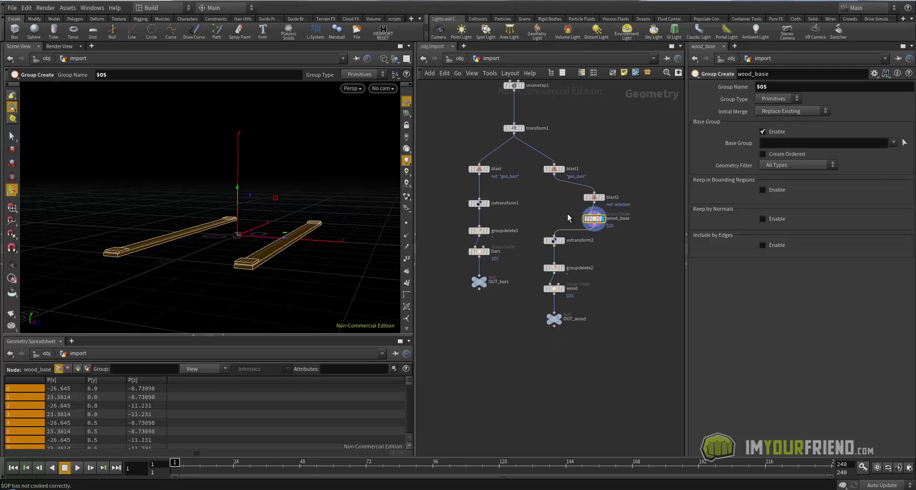
Step: Display uvtransform2 and move groupdelete2 up close beneath it
middle_click(560, 297)
middle_click(556, 243)
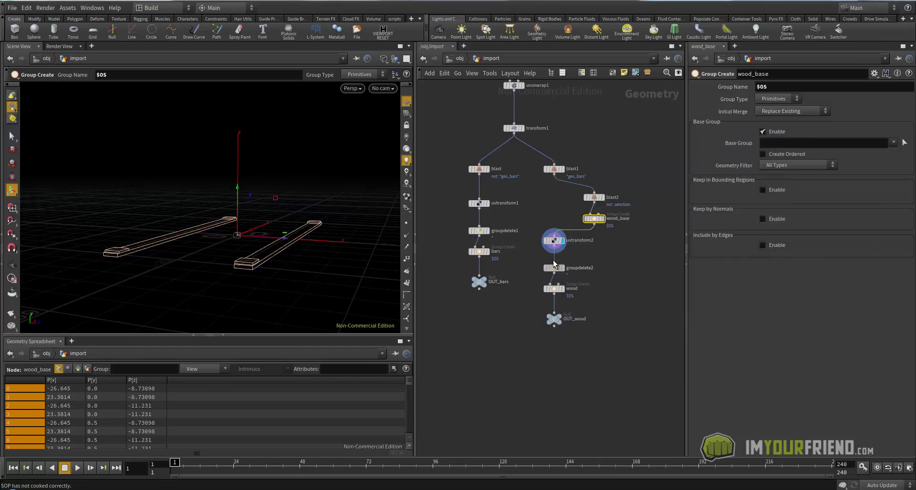
left_click_drag(553, 268, 553, 260)
middle_click_drag(620, 245, 617, 236)
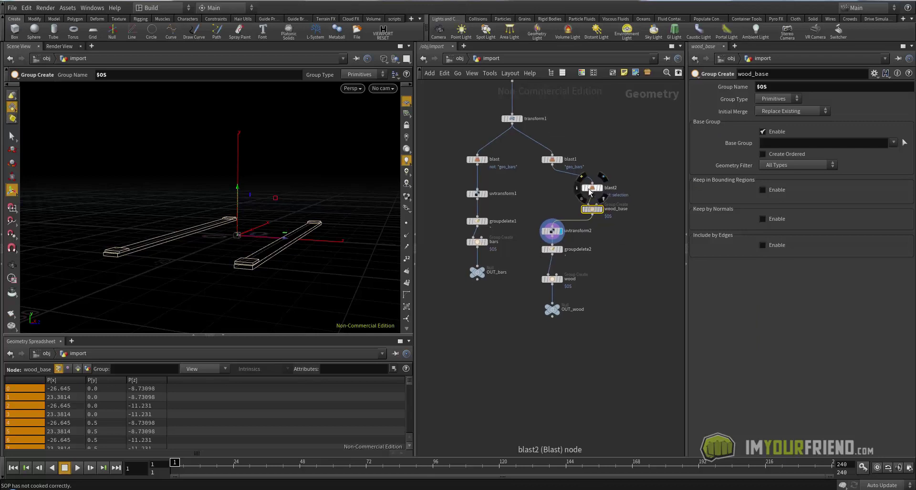
Step: Rewire blast2 below groupdelete2 with wood_base under it, and shift wood and OUT_wood down to make room
left_click_drag(590, 191, 592, 262)
left_click_drag(564, 318, 564, 318)
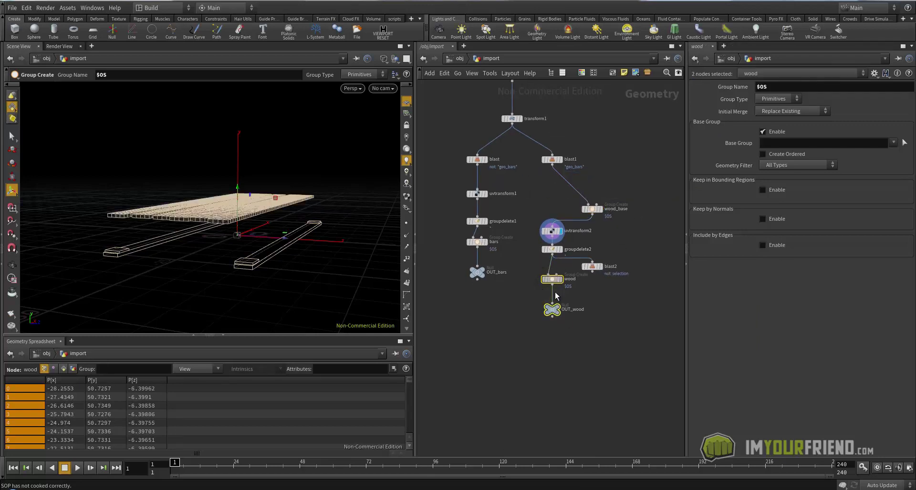
left_click_drag(554, 280, 553, 314)
mouse_move(591, 209)
left_mouse_down()
mouse_move(557, 194)
mouse_move(584, 202)
left_mouse_up()
left_click_drag(608, 307, 586, 292)
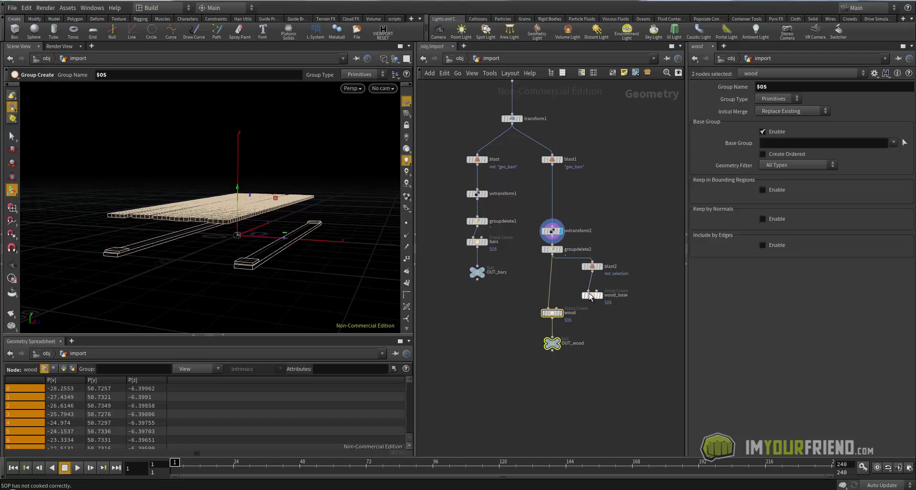
Step: Connect wood_base's output to the wood group node and check the wood node's geometry info for its primitive groups
middle_click_drag(577, 283, 577, 276)
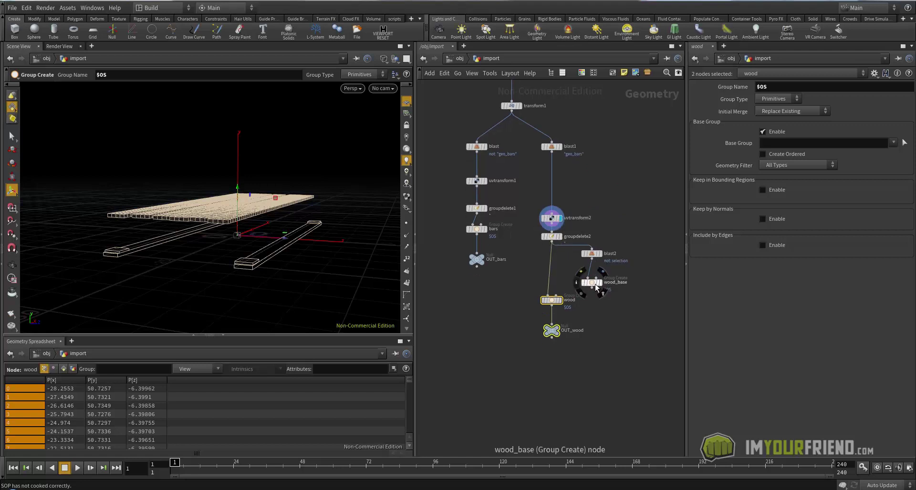
middle_click(596, 286)
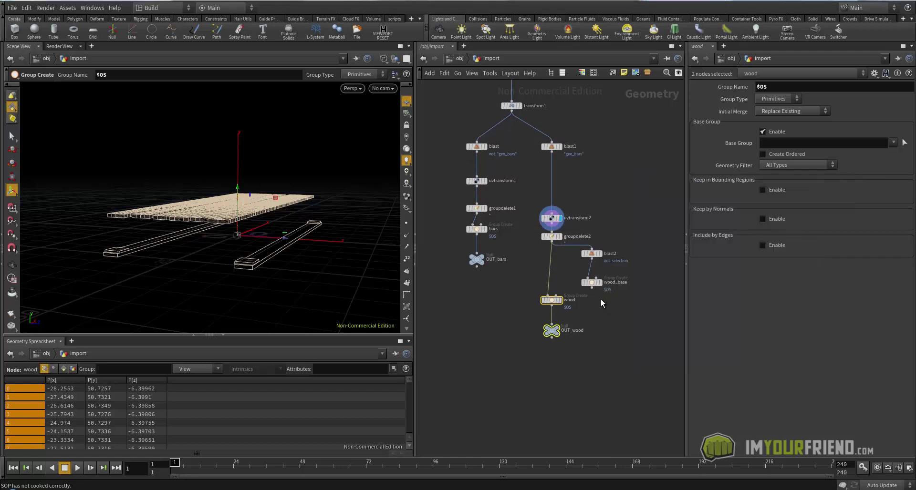
left_click_drag(592, 289, 550, 298)
middle_click(553, 301)
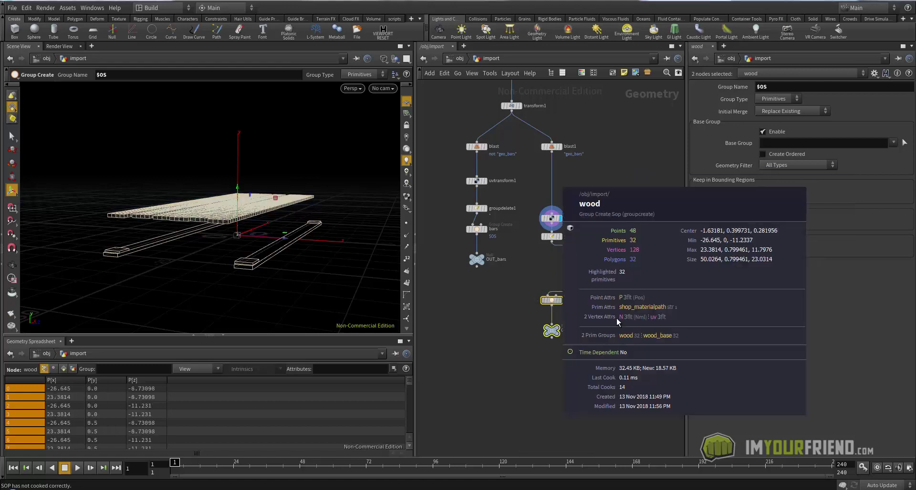
left_click(597, 308)
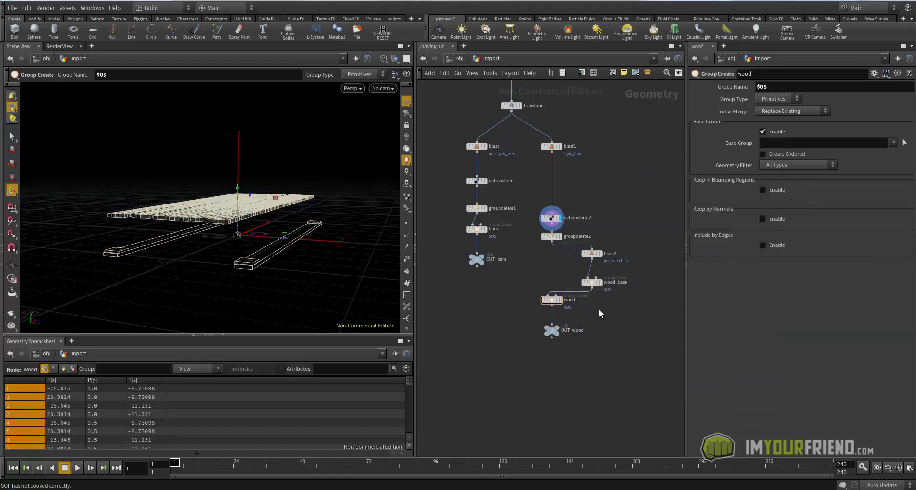
scroll(310, 266, "down", 4)
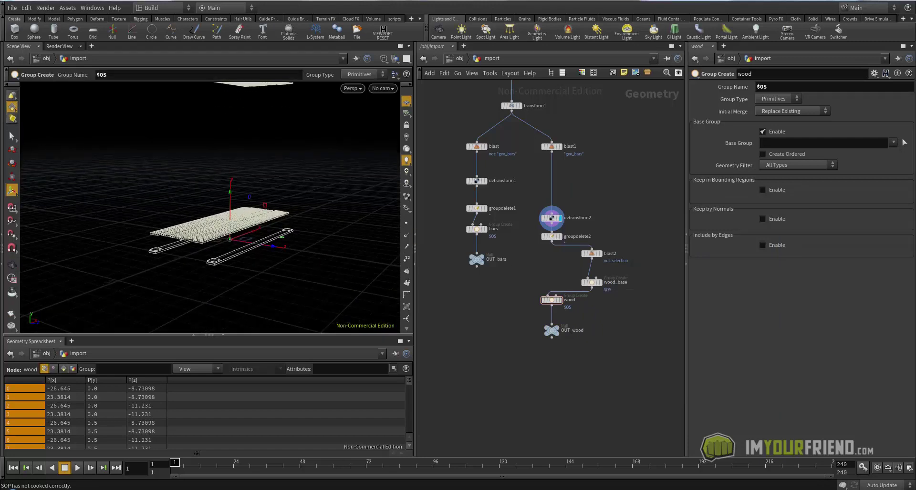
middle_click_drag(625, 283, 626, 271)
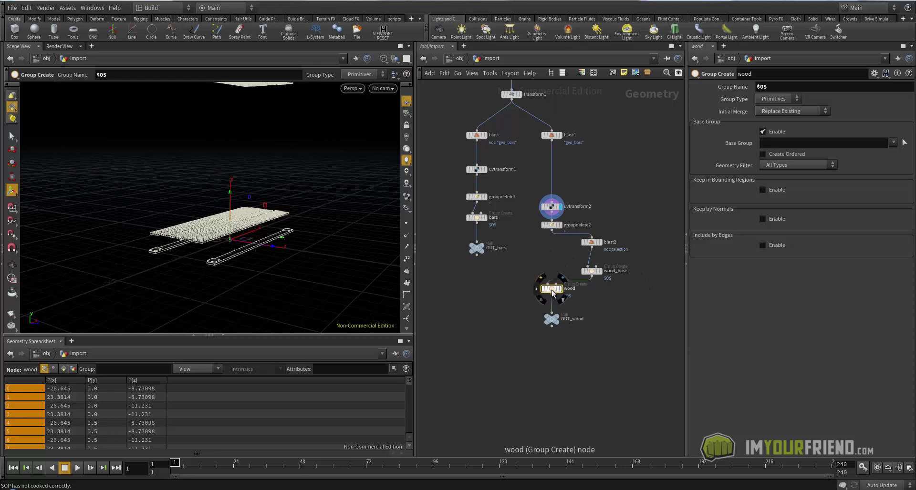
Step: Add a merge node below the wood branch and pull the wood group node out of the chain between wood_base and OUT_wood
left_click_drag(551, 289, 551, 306)
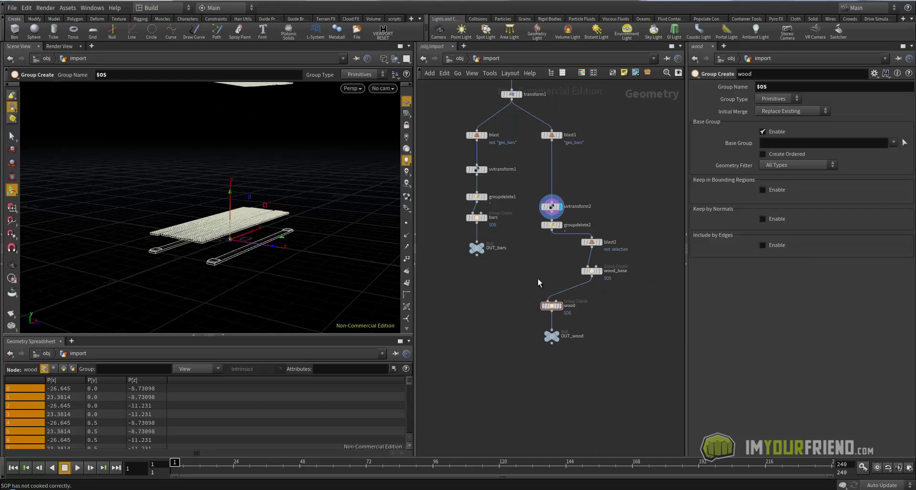
key("Tab")
type("me")
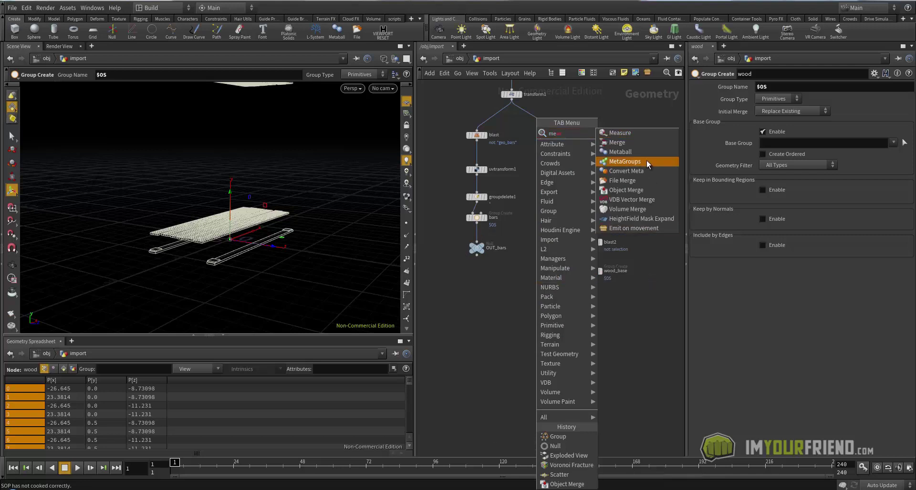
left_click(639, 142)
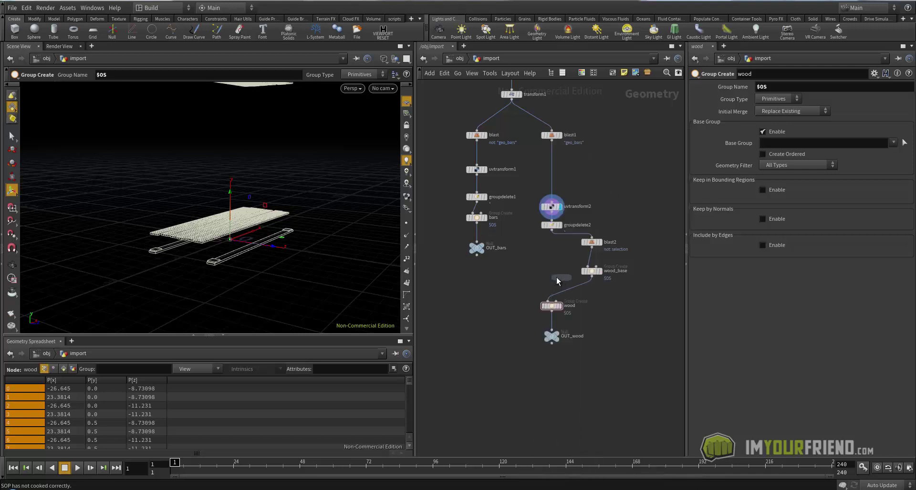
left_click(528, 282)
left_click_drag(551, 306, 539, 279)
Step: Duplicate blast2 between groupdelete2 and the wood group node, with Delete Non Selected turned off on the copy
left_click(591, 242)
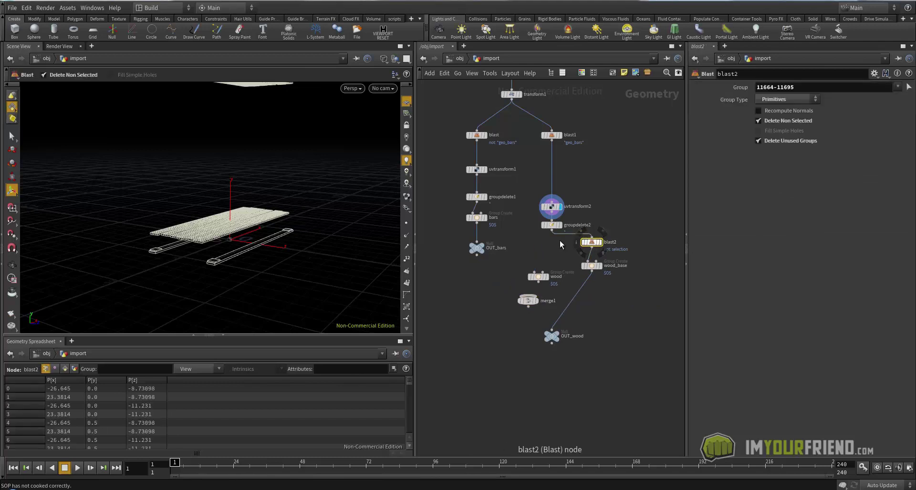
key("ctrl+c")
key("ctrl+v")
left_click(535, 244)
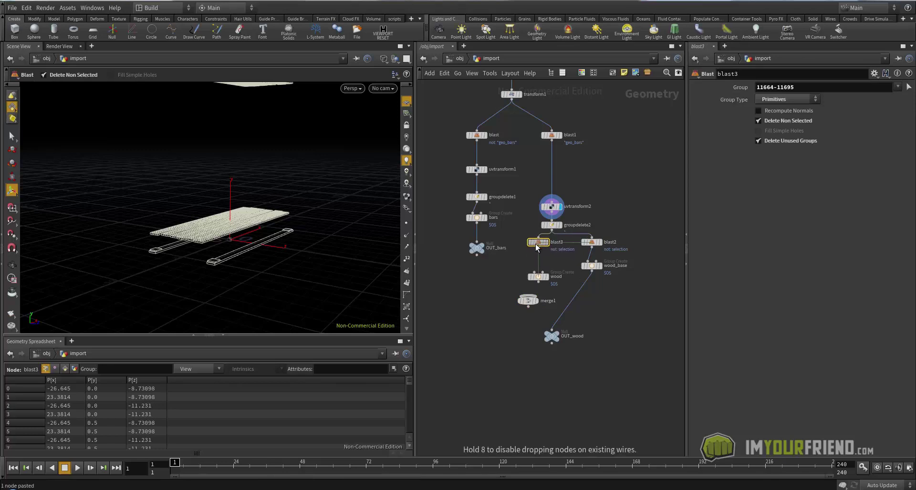
left_click(765, 121)
left_click_drag(538, 247, 543, 302)
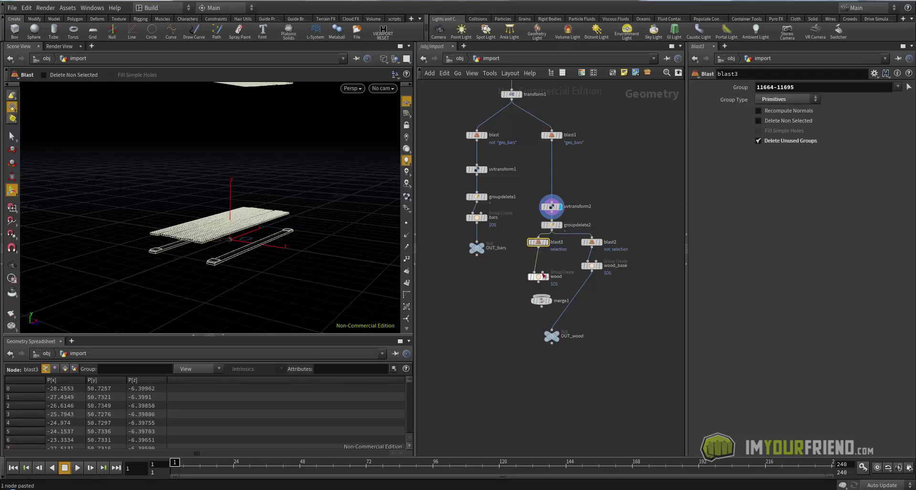
Step: Display the duplicated blast, shift it slightly, and hide other geometry in the viewport to check which planks it keeps
left_click(546, 242)
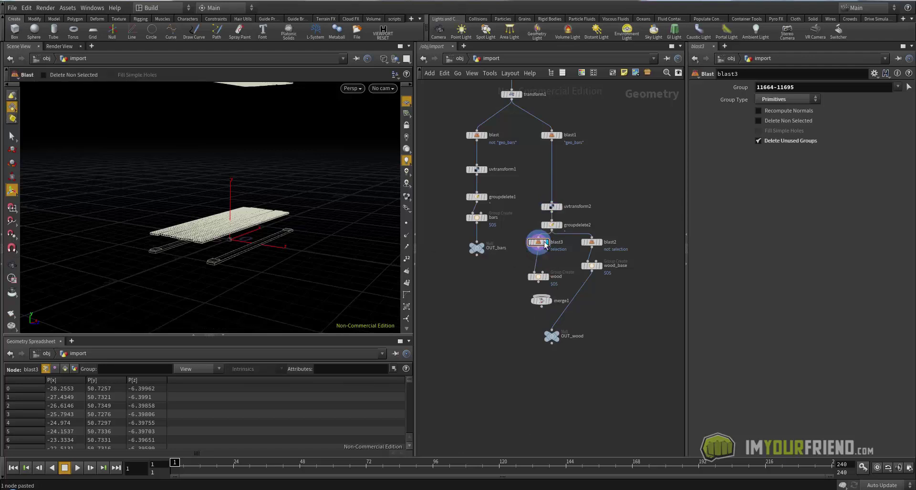
left_click_drag(541, 244, 535, 250)
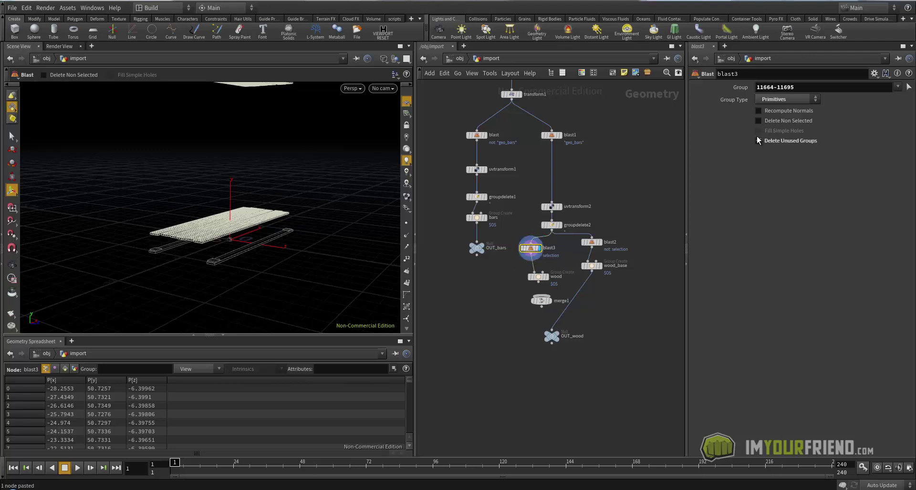
left_click(762, 120)
left_click(762, 120)
middle_click_drag(510, 291, 520, 334)
left_click(396, 59)
left_click(397, 89)
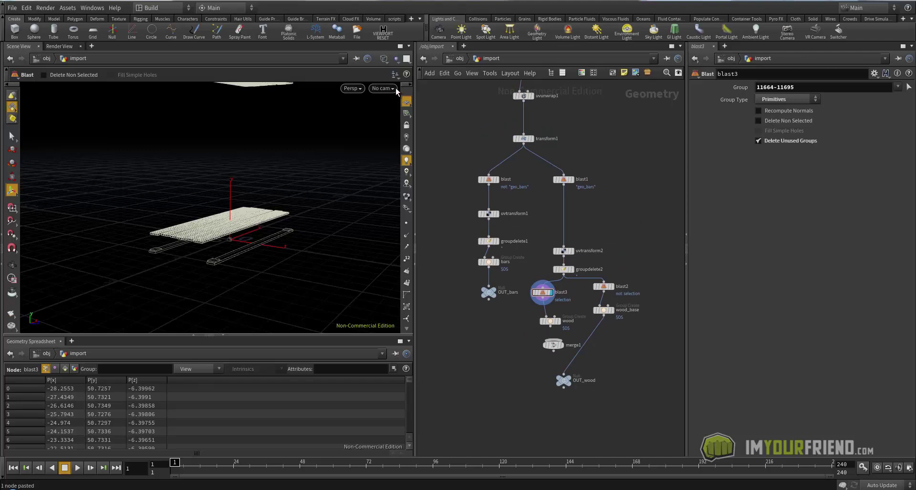
middle_click_drag(534, 293, 529, 255)
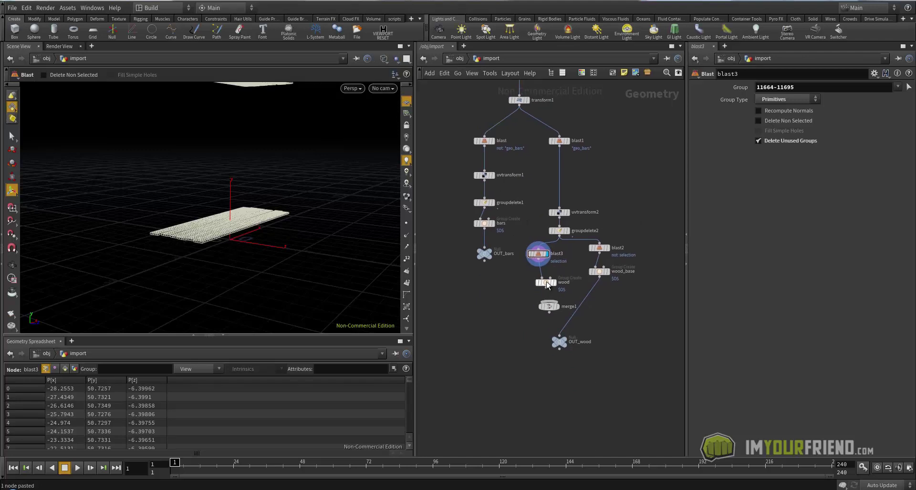
Step: Merge the wood and wood_base branches through merge1 into OUT_wood and space the nodes out
left_click_drag(542, 305, 555, 317)
left_click_drag(538, 287, 594, 302)
left_click_drag(694, 99, 694, 92)
middle_click_drag(599, 321, 607, 276)
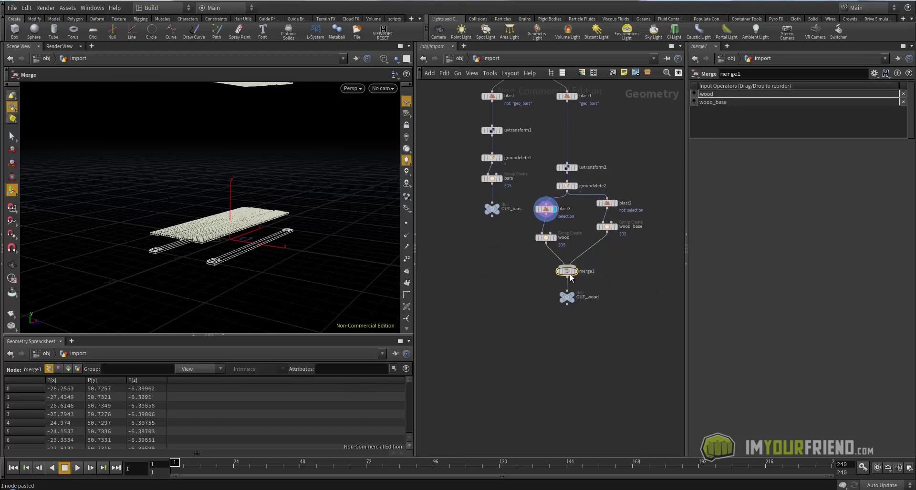
left_click_drag(567, 271, 575, 272)
middle_click(575, 271)
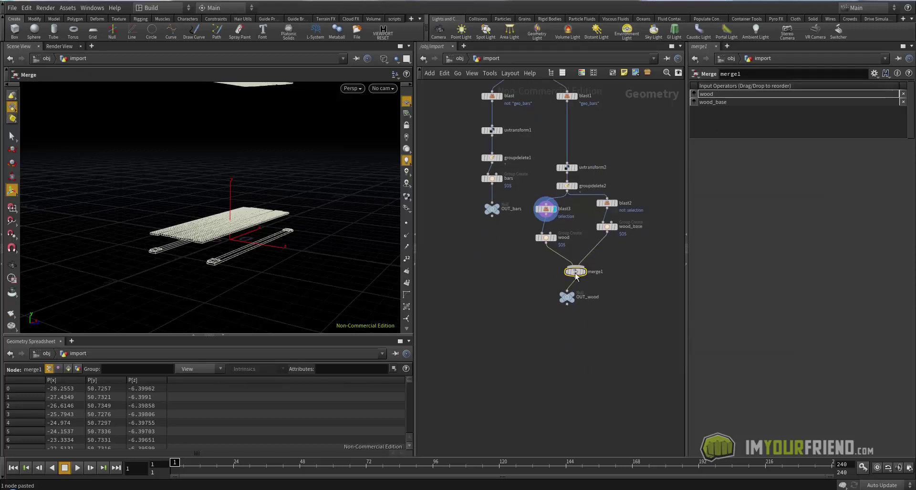
left_click_drag(566, 301, 576, 314)
middle_click_drag(619, 138, 628, 167)
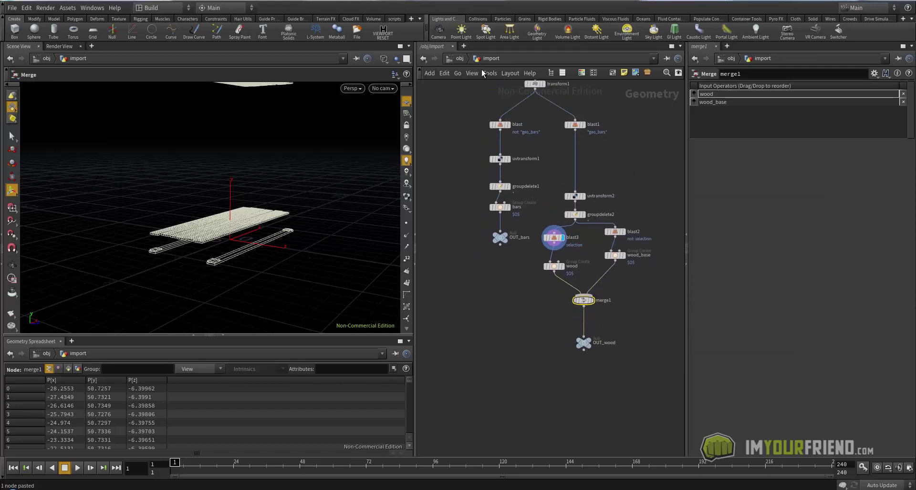
Step: Open the prep geometry network and move its wood object merge farther away from the bars branch
key("u")
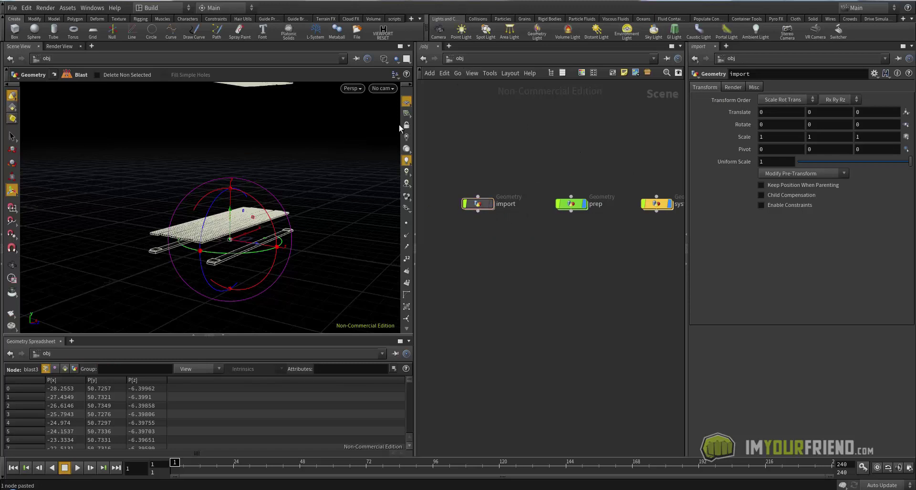
double_click(565, 205)
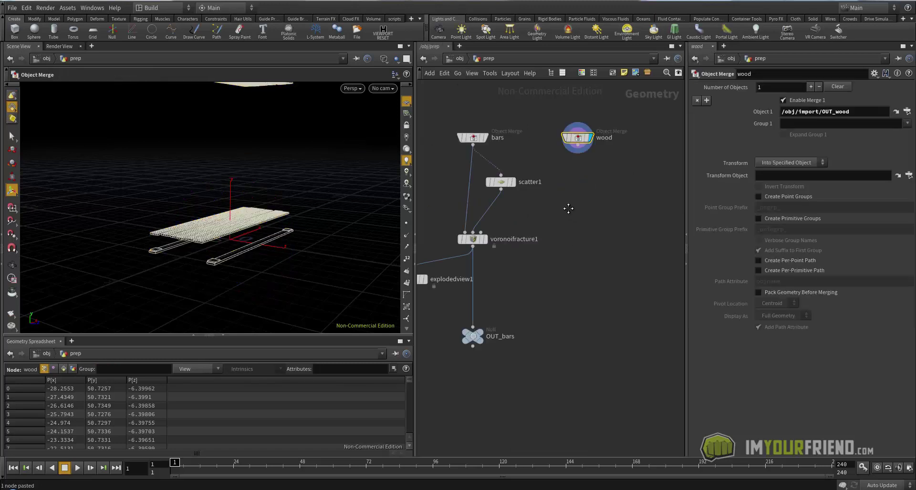
left_click_drag(592, 140, 619, 145)
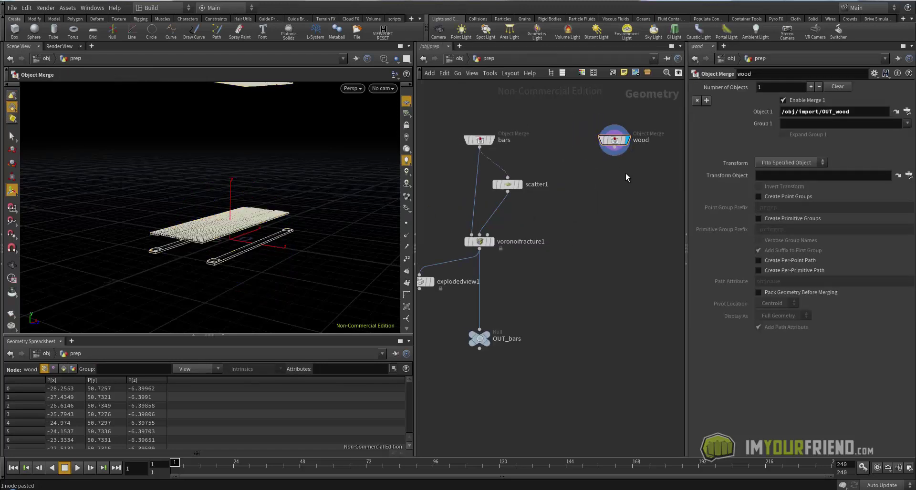
middle_click_drag(626, 177, 617, 176)
left_click_drag(262, 198, 232, 219)
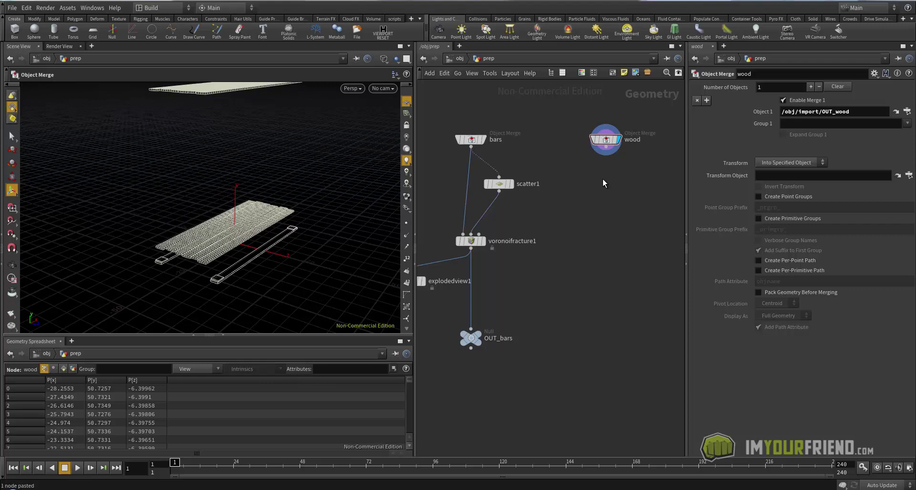
Step: Add a Transform node directly under the wood object merge and connect it
key("Tab")
type("trans")
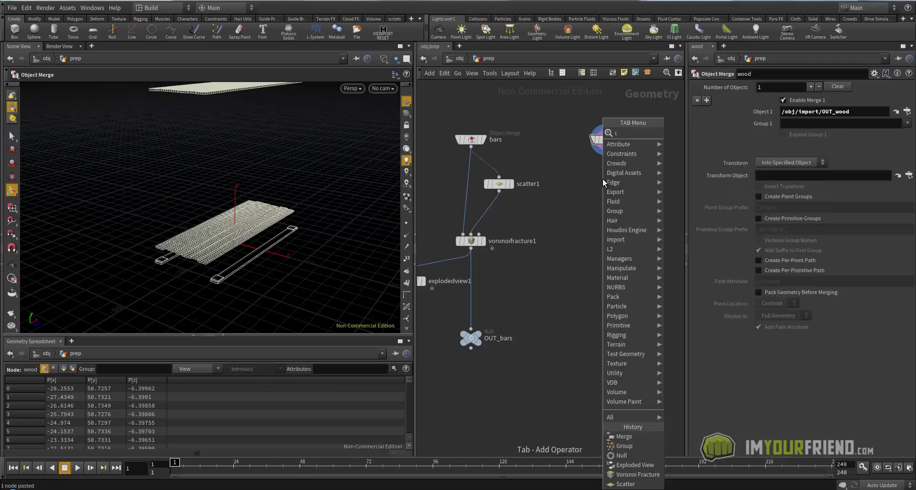
key("Down")
key("Return")
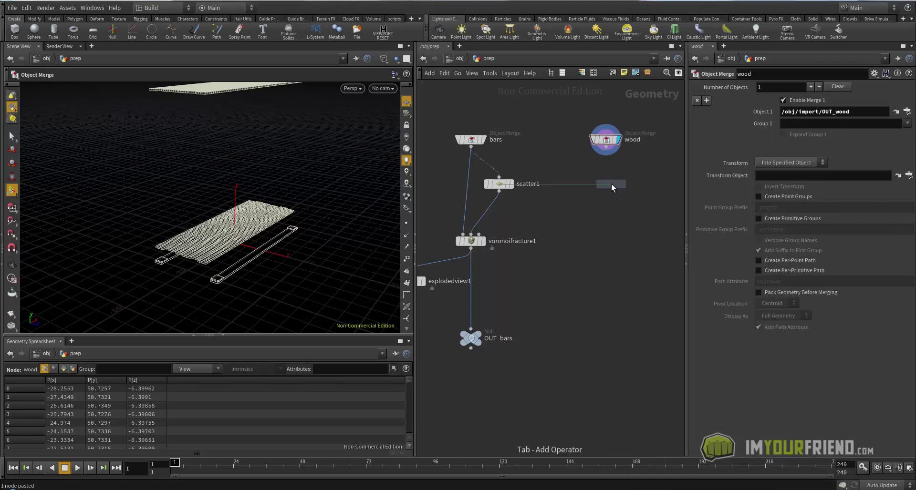
left_click(611, 184)
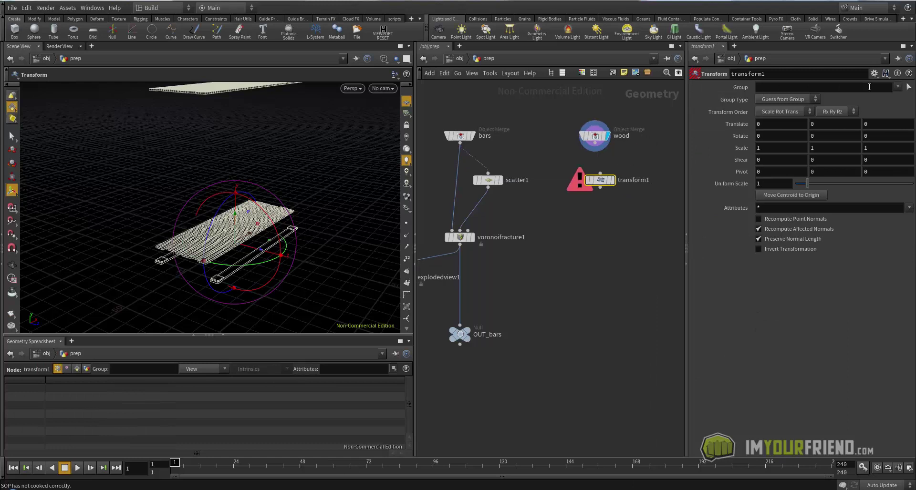
left_click_drag(599, 185, 593, 181)
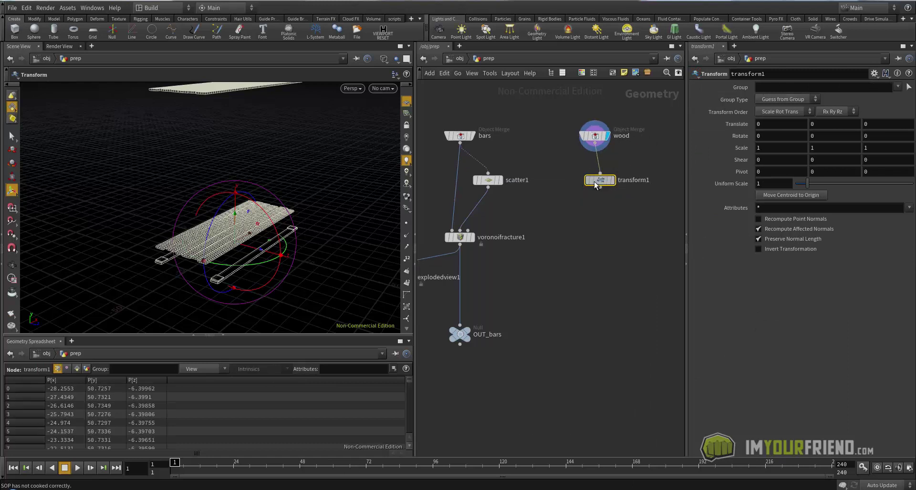
Step: Restrict transform1 to the wood group, display it, and set its X scale to 0.1
left_click(896, 88)
left_click(879, 98)
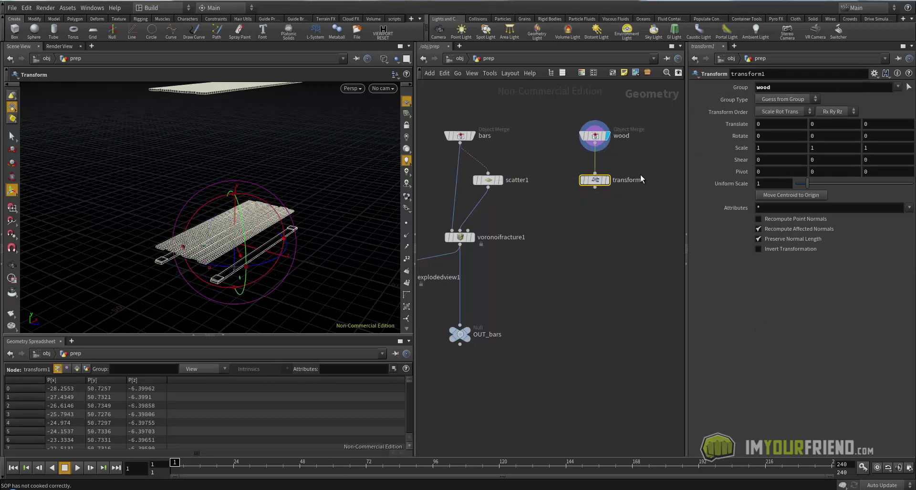
left_click(607, 181)
mouse_move(282, 217)
left_mouse_down("alt")
mouse_move(259, 219)
mouse_move(253, 240)
mouse_move(297, 230)
mouse_move(291, 211)
left_mouse_up("alt")
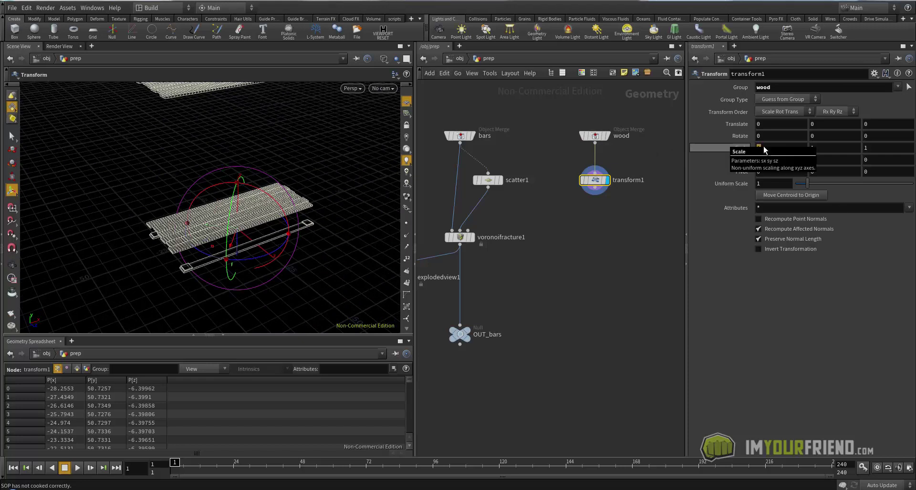
type(".1")
key("Return")
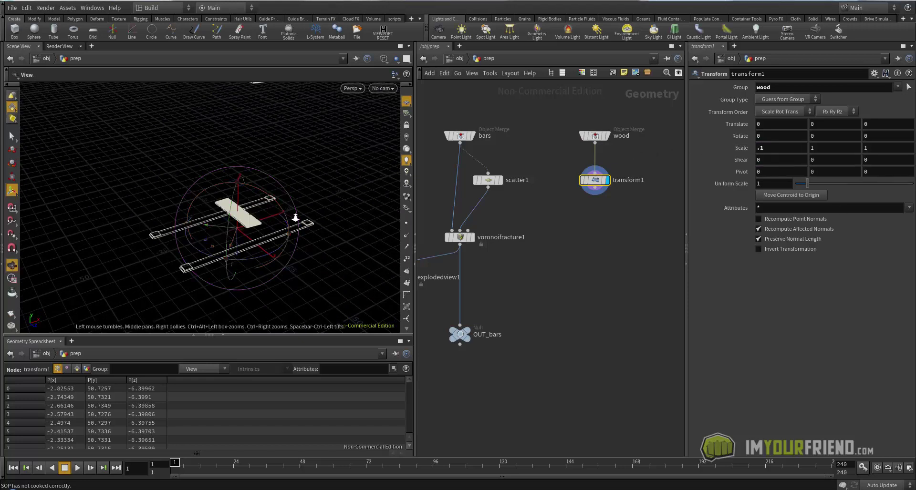
scroll(295, 219, "up", 5)
left_click_drag(299, 220, 213, 190, "alt")
Step: Add a Null node below transform1 and connect it
middle_click_drag(634, 211, 623, 199)
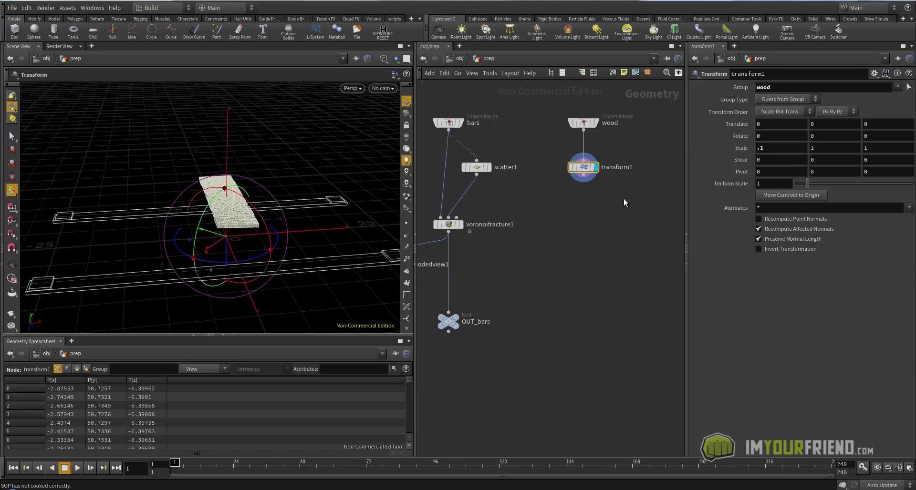
key("Tab")
type("null")
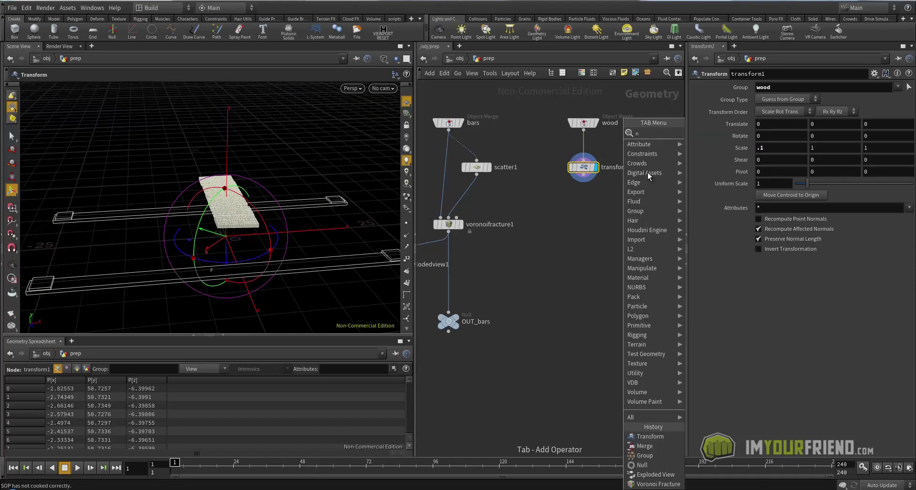
left_click(697, 137)
left_click(583, 190)
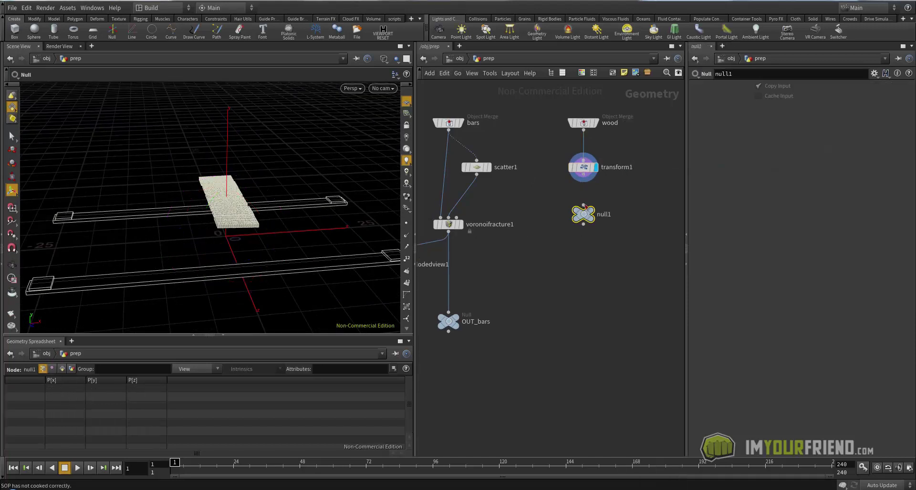
key("h")
Step: Add a Scatter node fed by null1, offset from the wood branch, and display its points in the viewport
key("Tab")
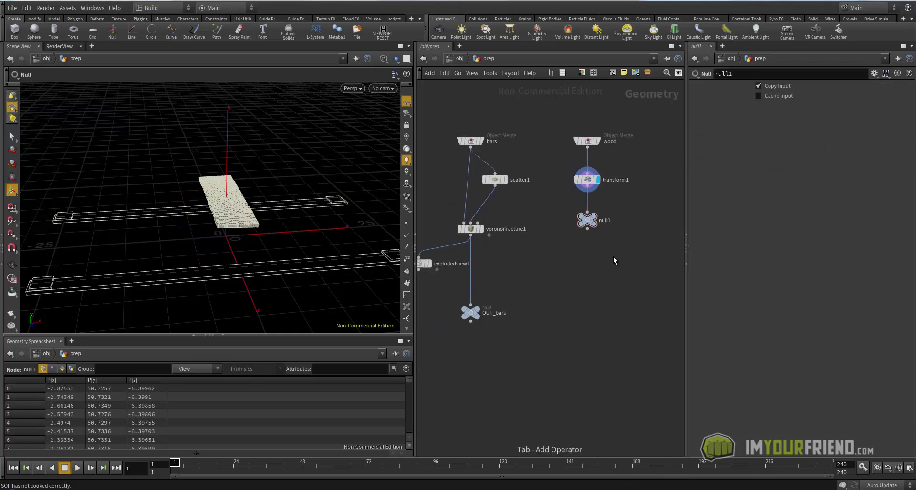
type("sc")
left_click(731, 134)
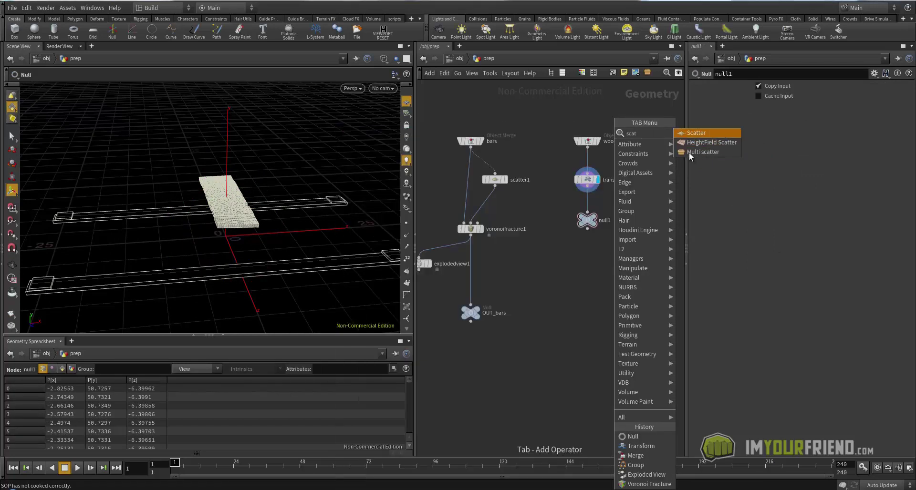
left_click(617, 257)
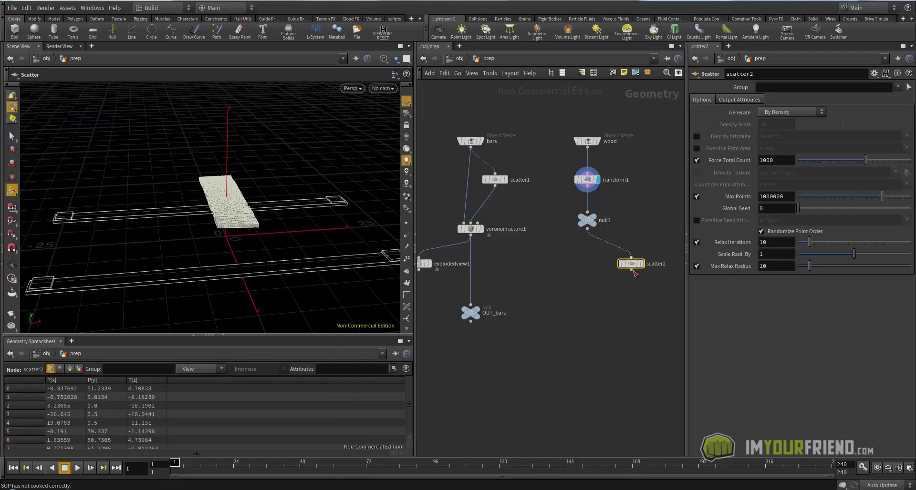
right_click_drag(339, 238, 255, 237, "alt")
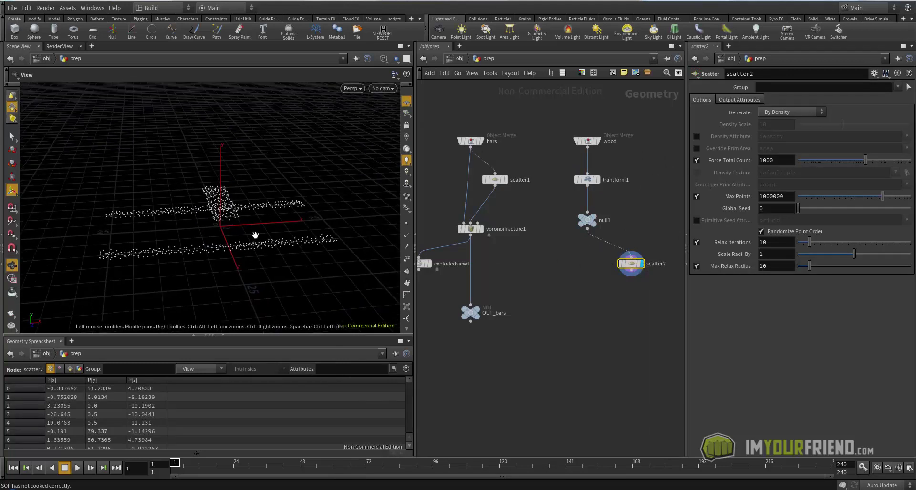
left_click_drag(255, 237, 296, 241, "alt")
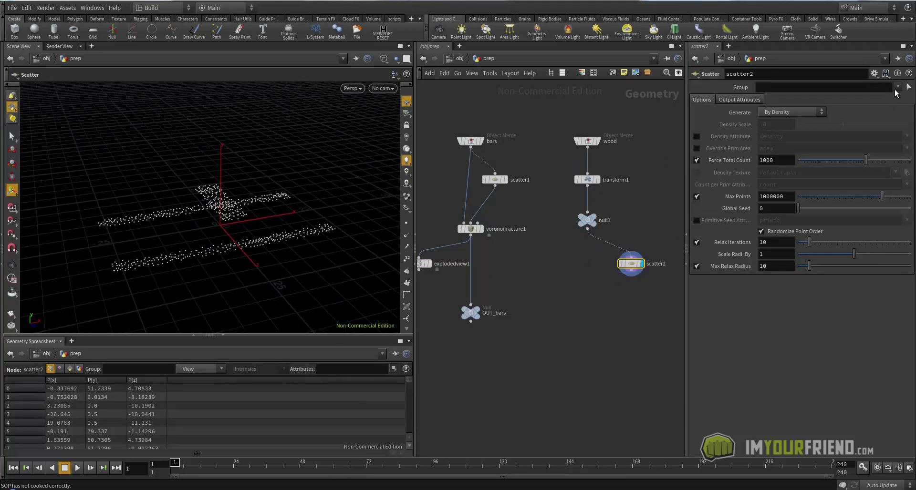
Step: Restrict scatter2 to the wood group and inspect the point distribution
left_click(896, 87)
left_click(883, 98)
key("Escape")
mouse_move(215, 229)
left_mouse_down()
mouse_move(235, 229)
mouse_move(201, 229)
left_mouse_up()
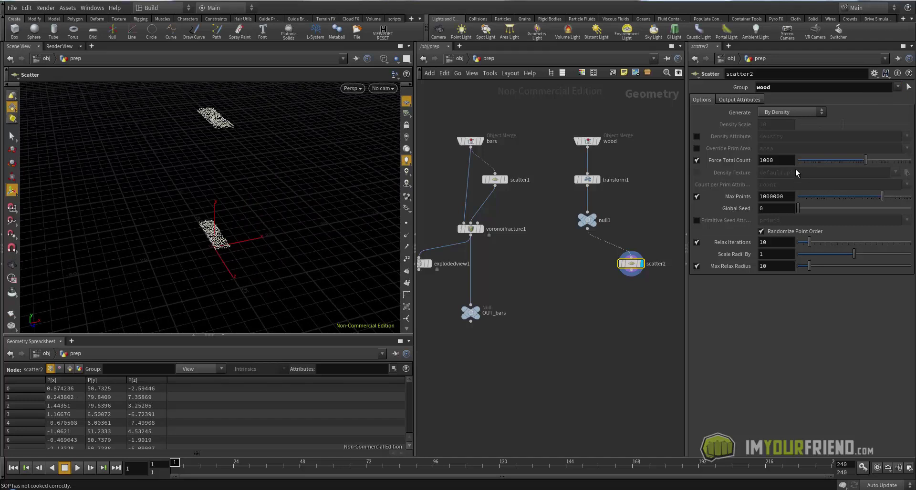
Step: Set scatter2's Force Total Count to 750 and its Relax Iterations to 4
type("750")
key("Return")
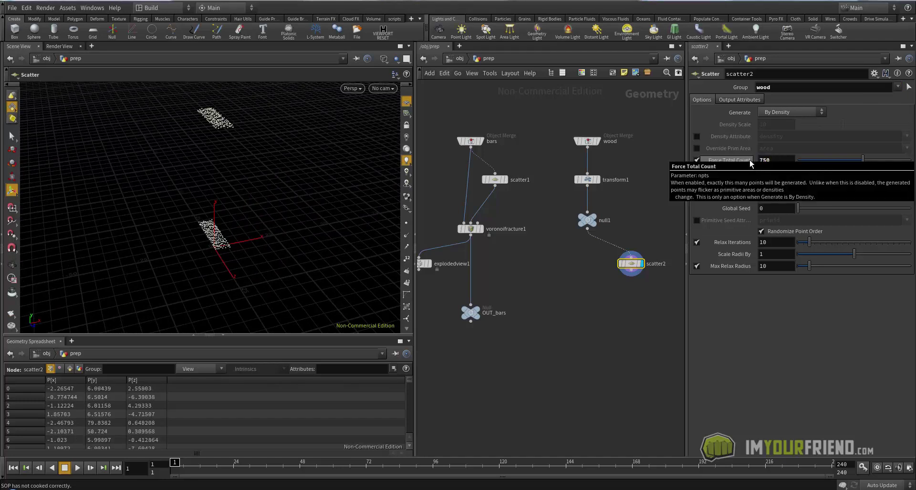
key("Escape")
left_click_drag(263, 222, 375, 214)
left_click(799, 244)
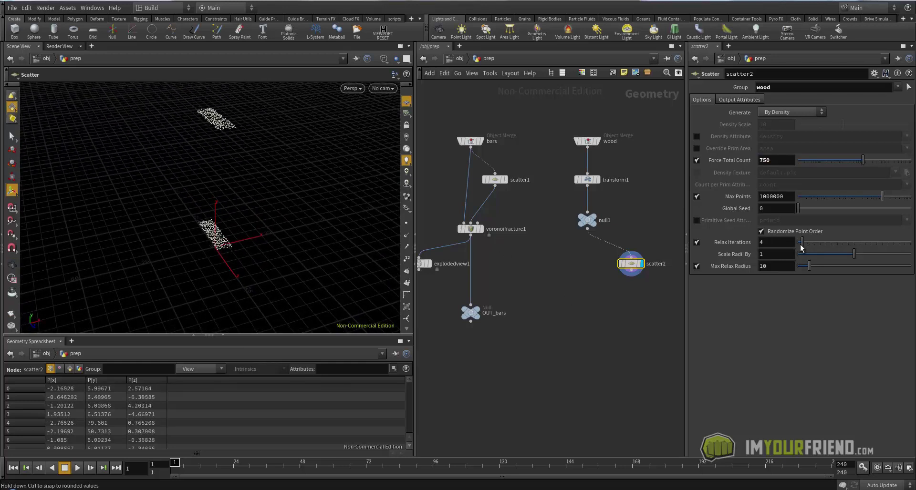
Step: Set scatter2's Relax Iterations to 0, Scale Radii By to 0.831 and Max Relax Radius to 5.5
left_click_drag(800, 244, 837, 254)
left_click(804, 265)
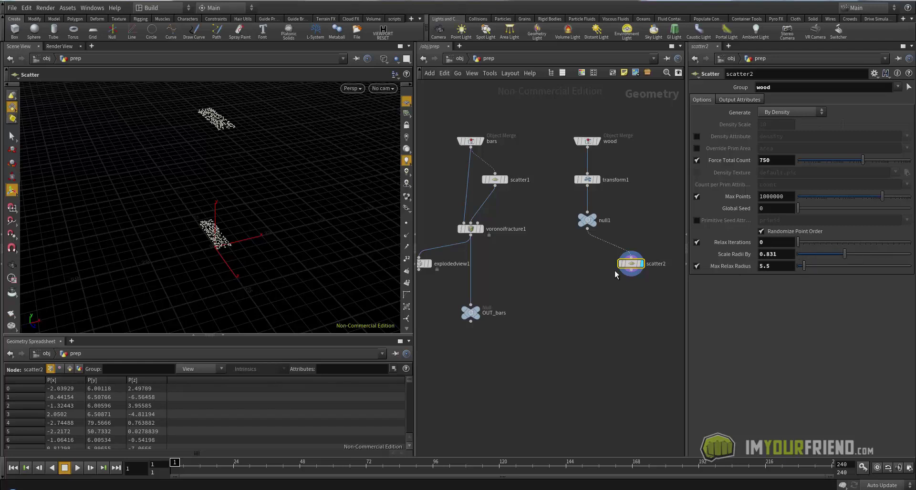
Step: Add a Voronoi Fracture node fed by null1 and scatter2, display it, and restrict its Group to Fracture to wood
key("Tab")
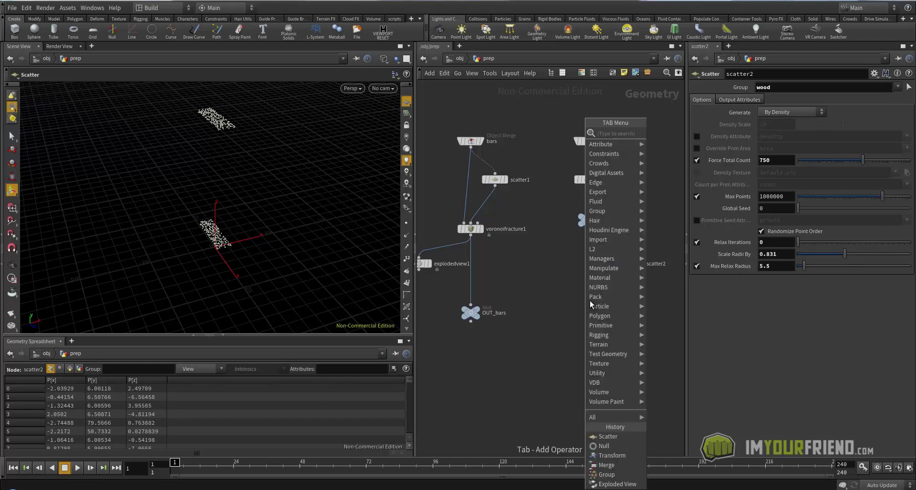
type("vor")
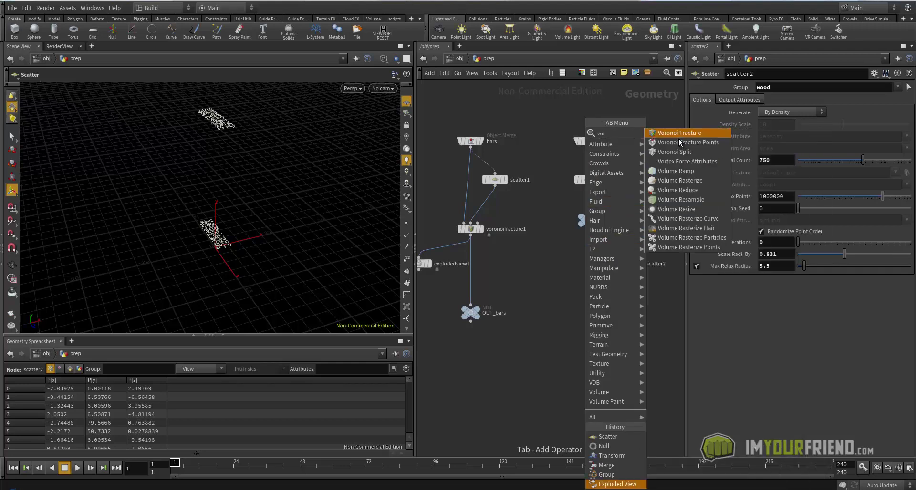
left_click(678, 141)
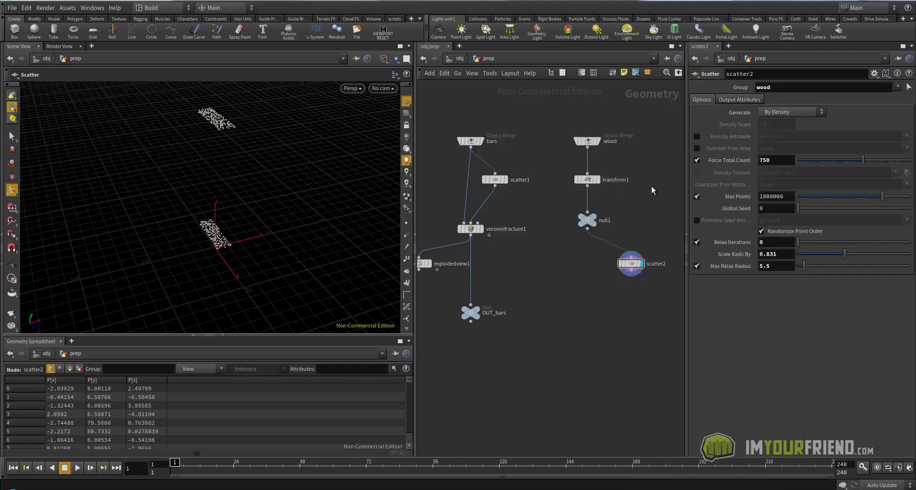
left_click(591, 303)
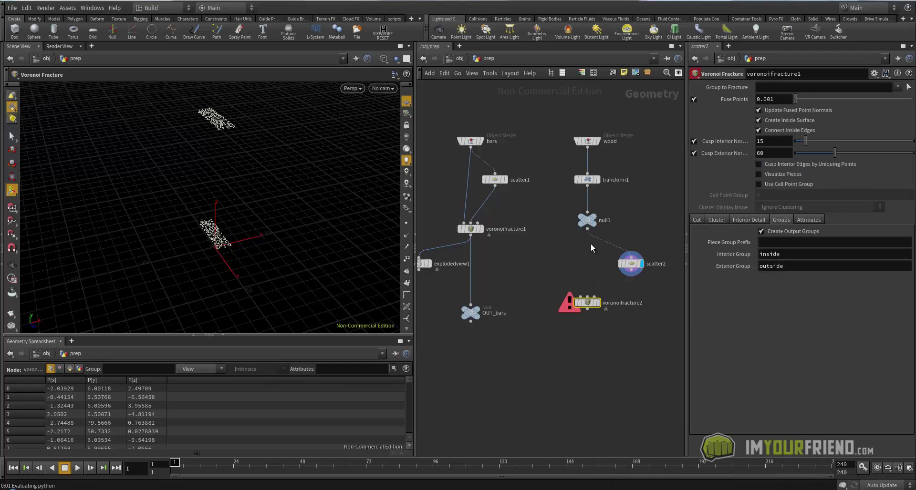
left_click(588, 297)
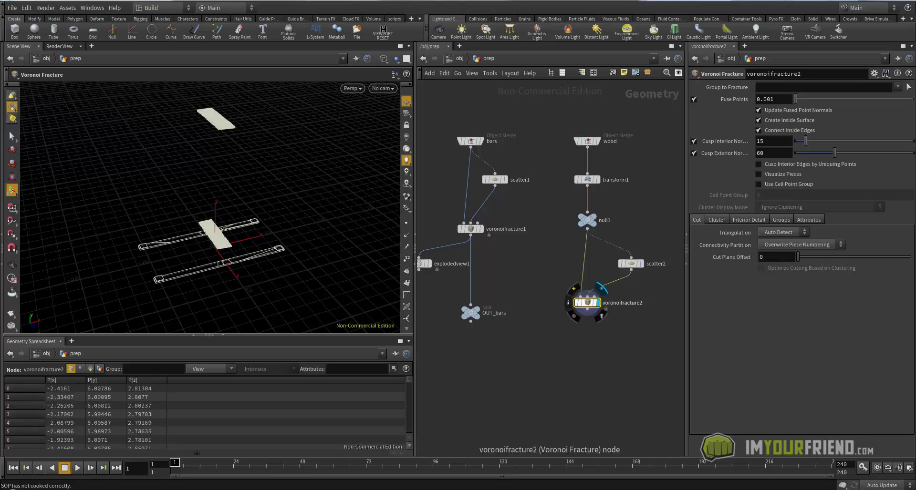
middle_click_drag(261, 261, 261, 241)
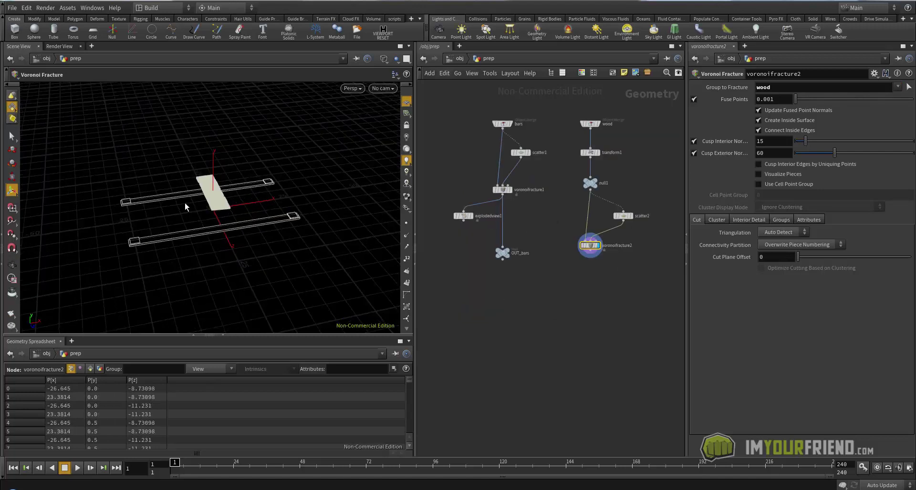
Step: Examine the Voronoi fracture pattern on the compressed wood planks up close
mouse_move(189, 224)
left_mouse_down("alt")
mouse_move(230, 230)
mouse_move(256, 196)
mouse_move(271, 253)
mouse_move(230, 222)
mouse_move(230, 261)
mouse_move(240, 234)
left_mouse_up("alt")
key("shift+w")
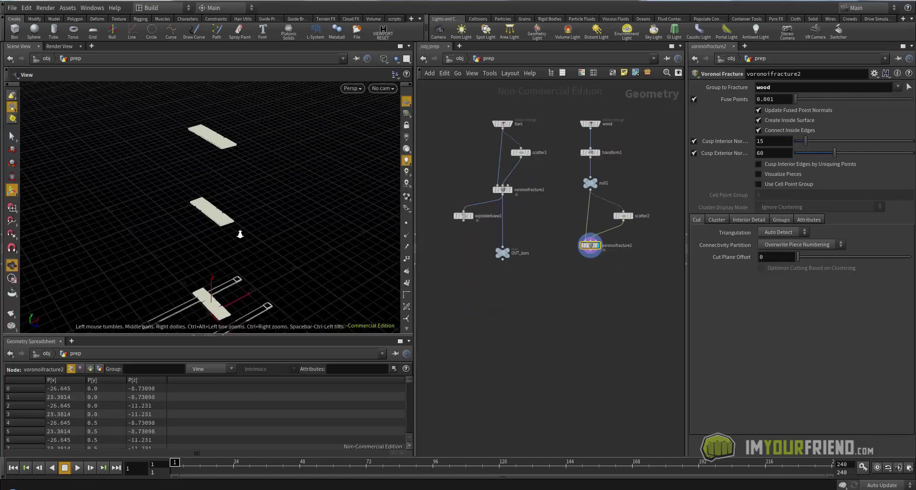
right_click_drag(240, 235, 408, 240, "alt")
left_click_drag(157, 250, 158, 253, "alt")
middle_click_drag(209, 258, 219, 229, "alt")
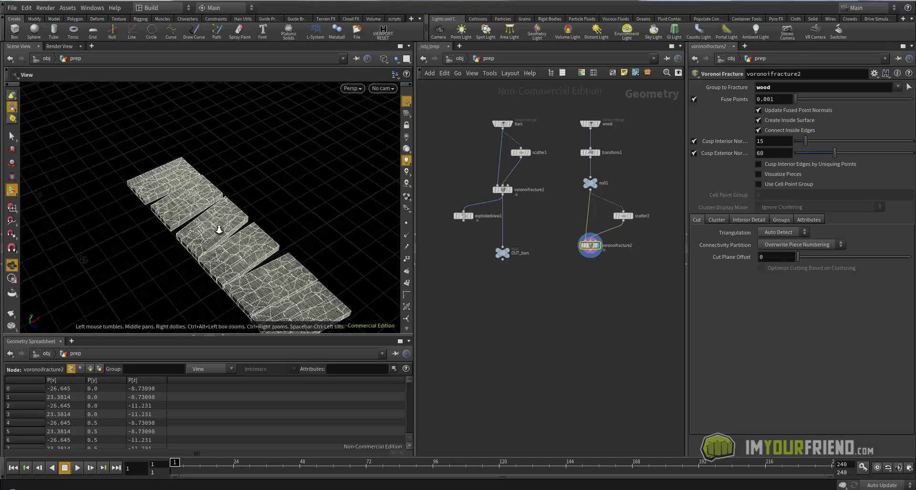
right_click_drag(219, 229, 241, 230, "alt")
right_click_drag(315, 252, 217, 258)
left_click_drag(217, 257, 235, 213)
key("Return")
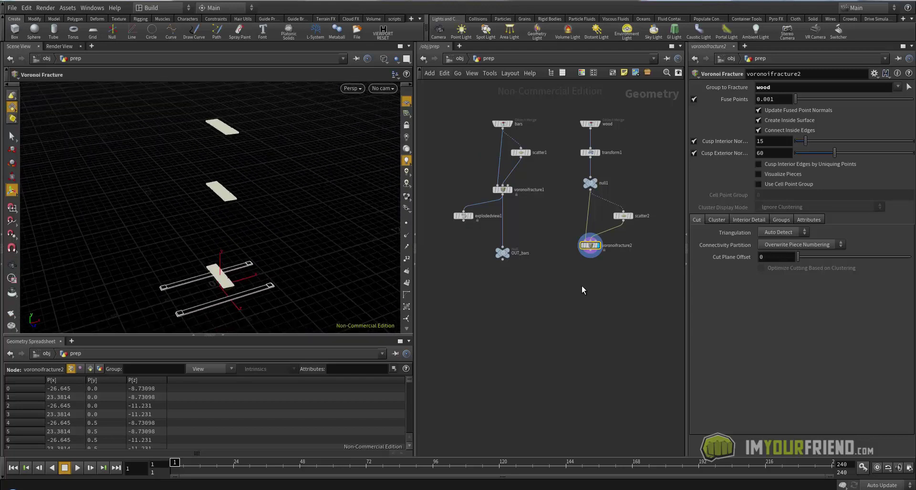
Step: Add a Transform node below voronoifracture2, connect it, and display its output in the viewport
key("Tab")
type("tra")
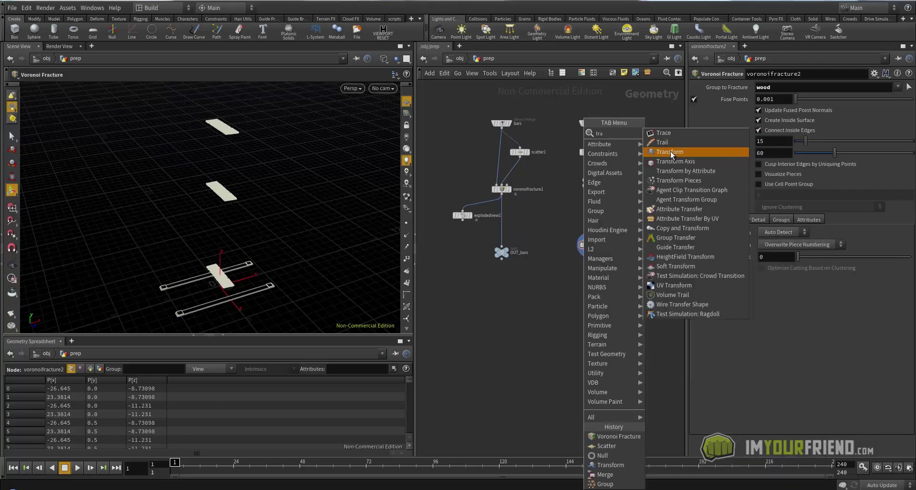
left_click(671, 152)
left_click(587, 283)
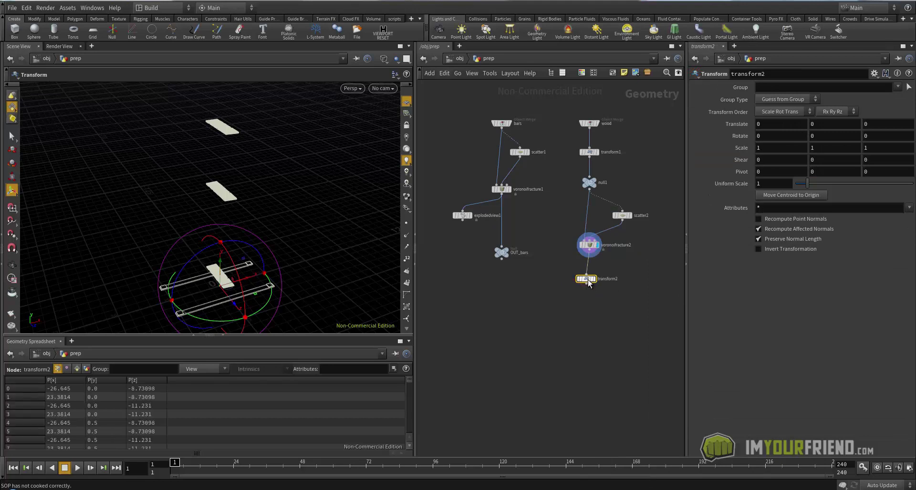
key("Escape")
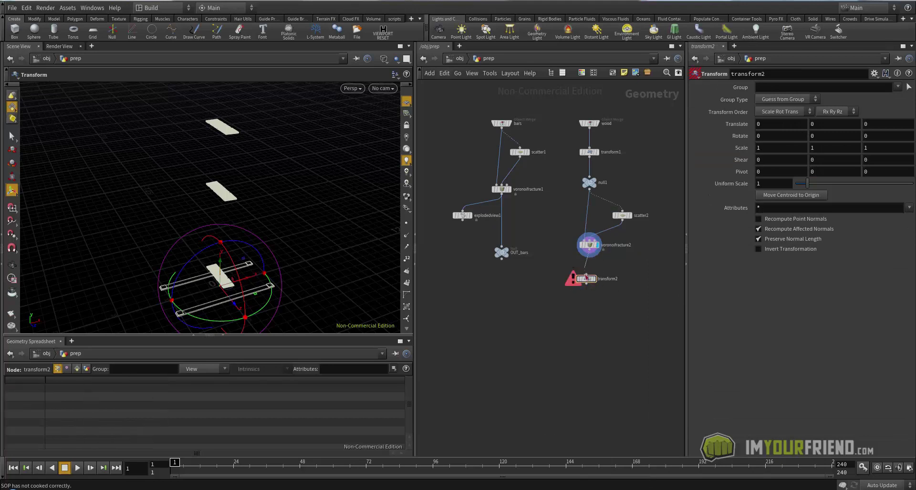
left_click(585, 275)
left_click_drag(586, 280, 589, 277)
left_click(598, 276)
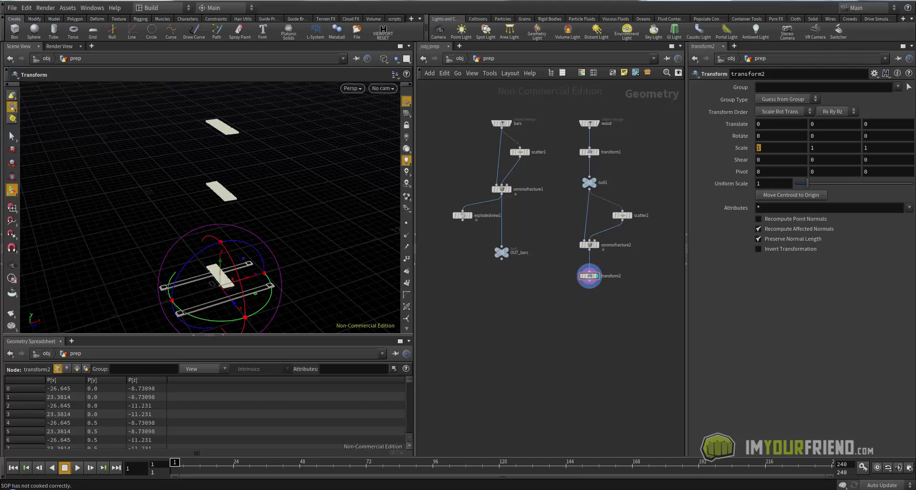
Step: Set transform2's X scale to 10 to stretch the fractured planks back out
left_click(775, 151)
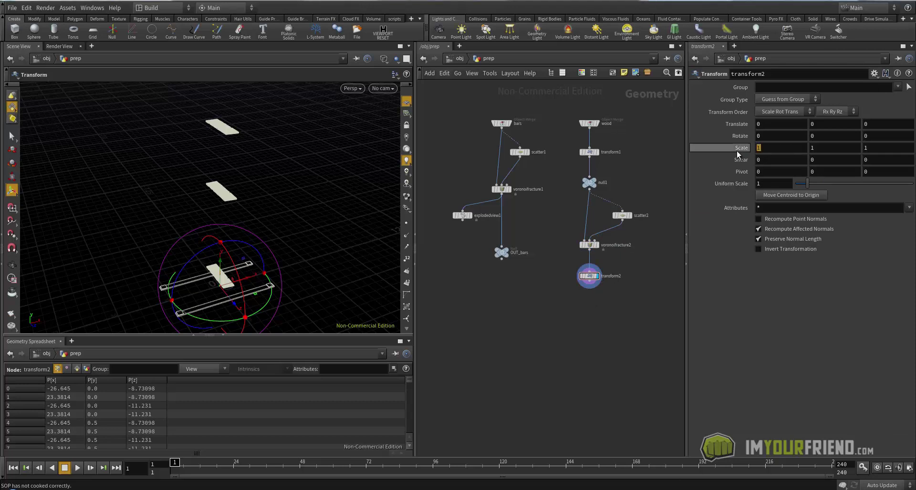
type("0")
key("Return")
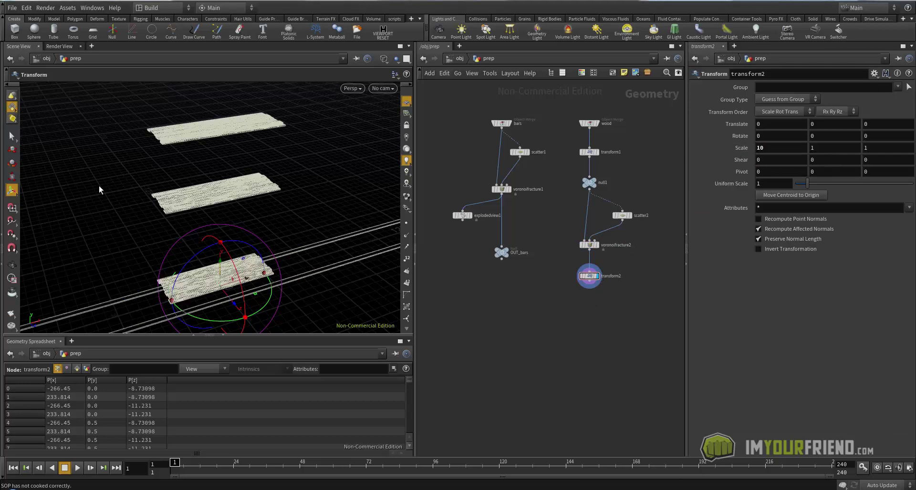
Step: Examine the stretched fractured planks up close in both wireframe and shaded display
key("Escape")
left_click_drag(98, 188, 215, 193)
right_click_drag(215, 193, 425, 196)
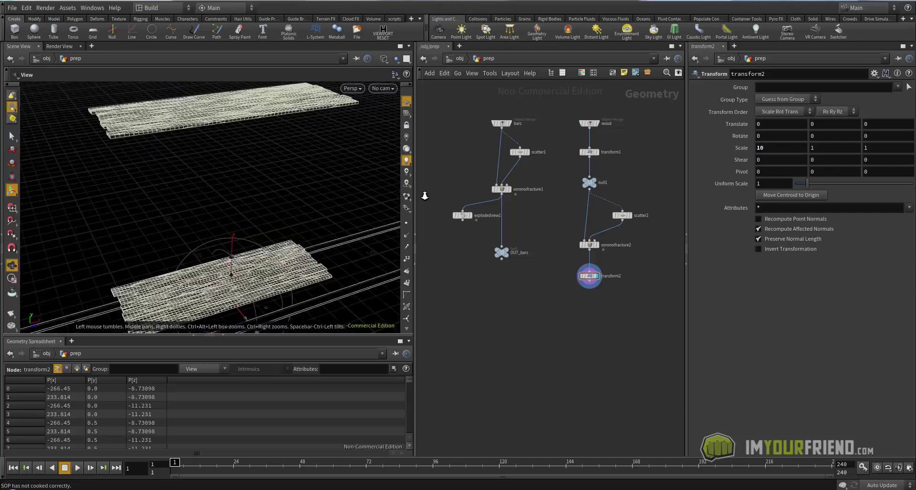
left_click_drag(298, 181, 228, 257)
right_click_drag(228, 257, 364, 249)
mouse_move(364, 249)
left_mouse_down()
mouse_move(289, 194)
mouse_move(309, 225)
mouse_move(268, 229)
left_mouse_up()
right_click_drag(269, 229, 227, 223, "alt")
left_click_drag(227, 223, 220, 203, "alt")
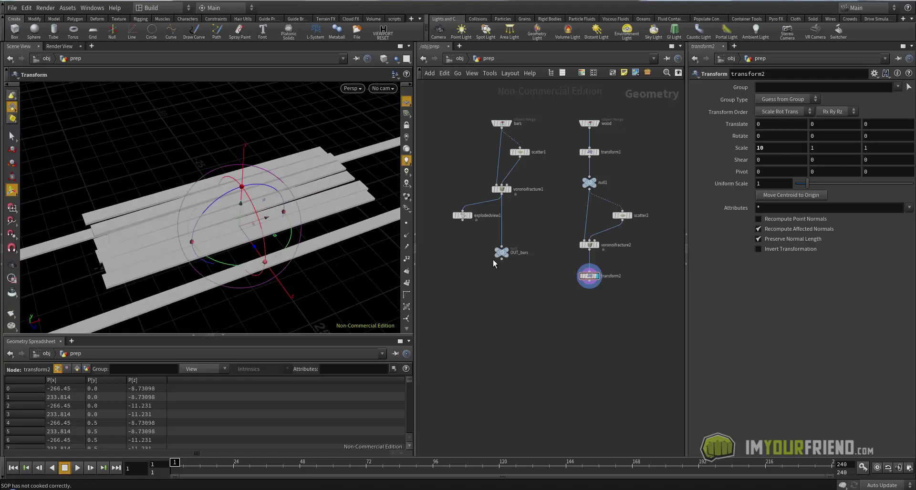
Step: Add an Exploded View node after transform2, display it, and set its scale to 0.199
key("Tab")
mouse_move(587, 203)
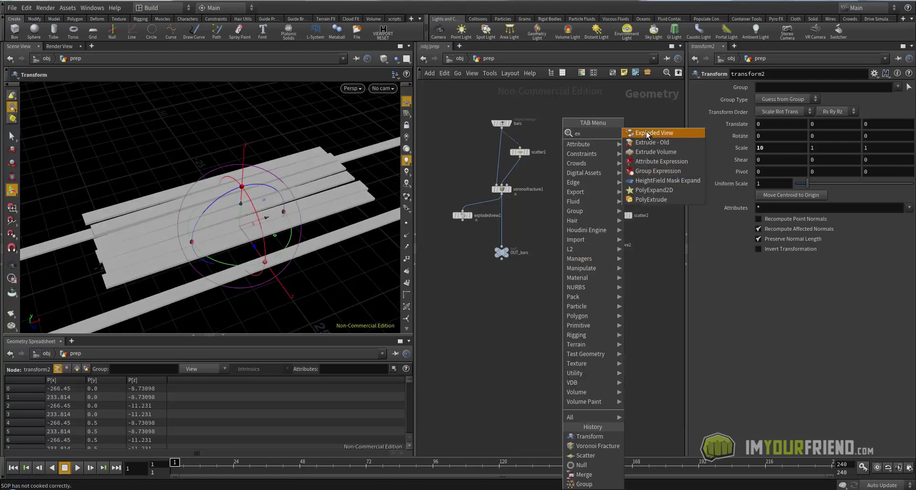
left_click(668, 127)
left_click(553, 310)
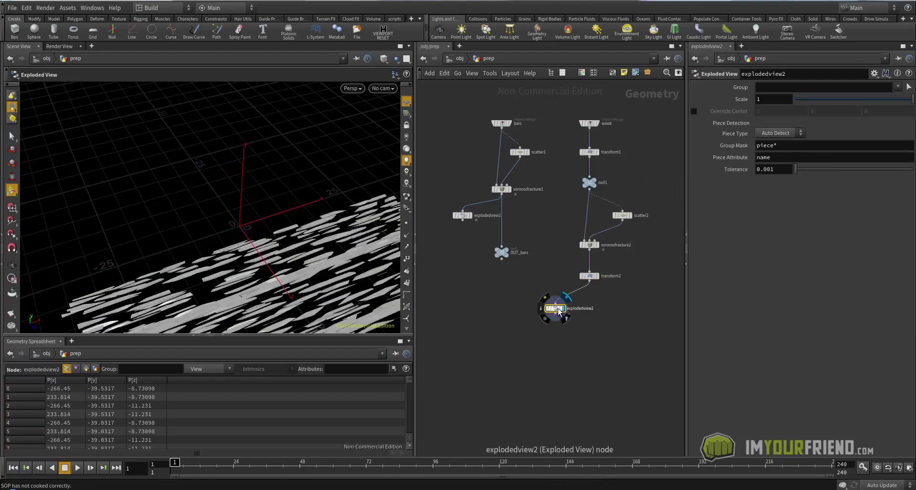
left_click_drag(807, 106, 812, 106)
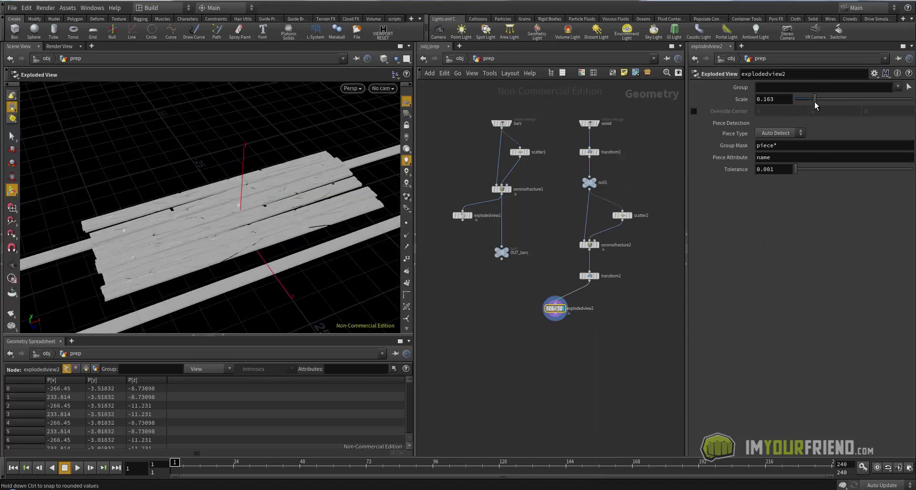
left_click_drag(210, 229, 239, 210)
Step: Restrict transform2 to the wood group and check the planks and their supports in the viewport
left_click(590, 275)
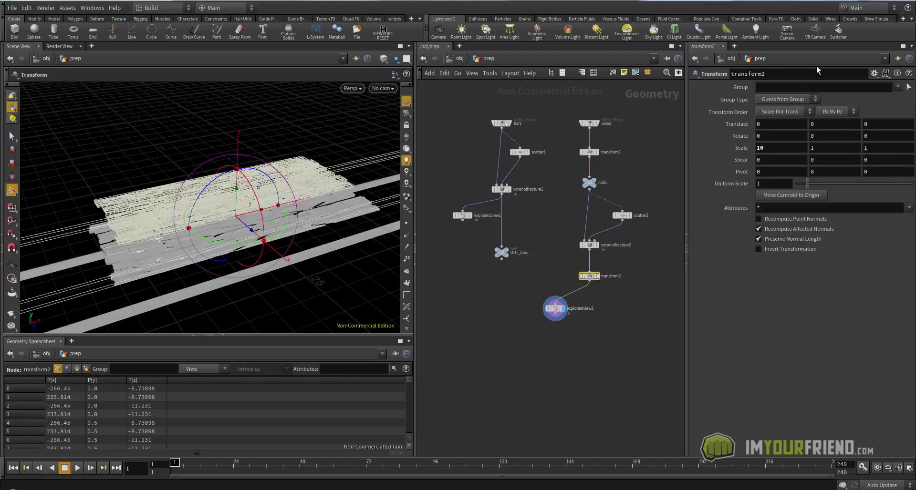
left_click(898, 87)
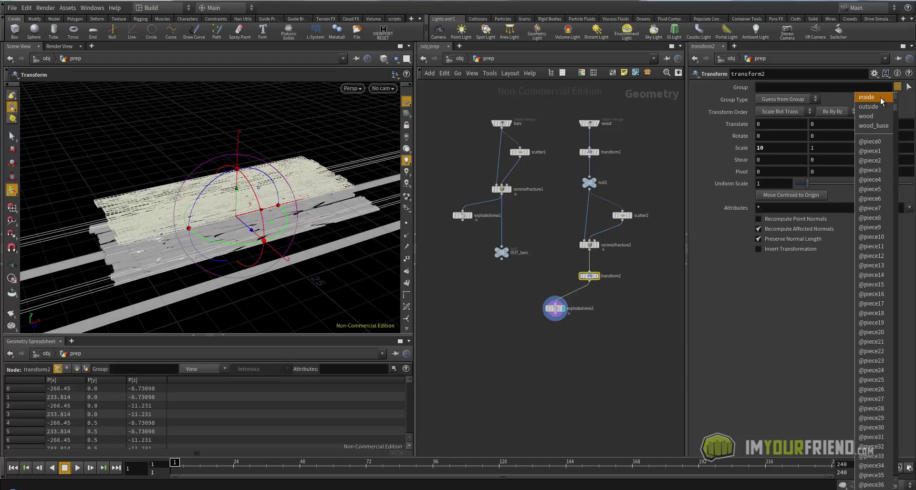
left_click(869, 117)
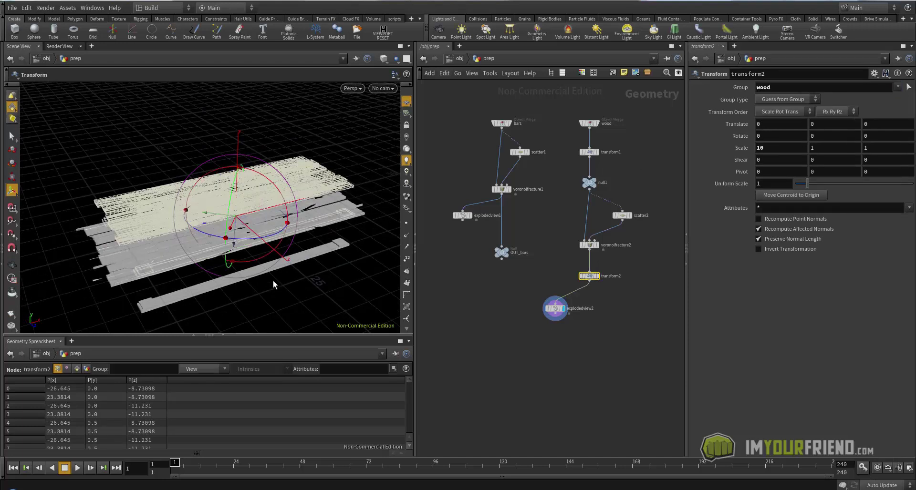
key("Escape")
left_click_drag(255, 250, 287, 247)
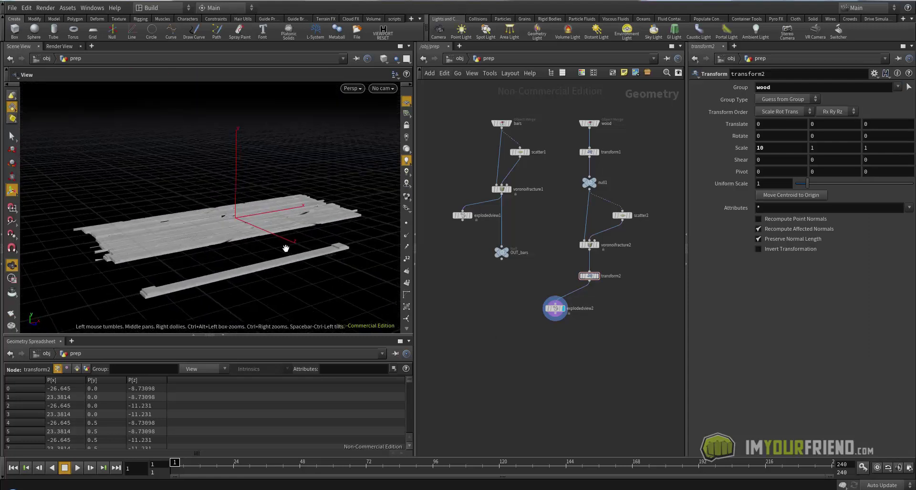
Step: Delete the Exploded View node below transform2
left_click(556, 310)
mouse_move(558, 313)
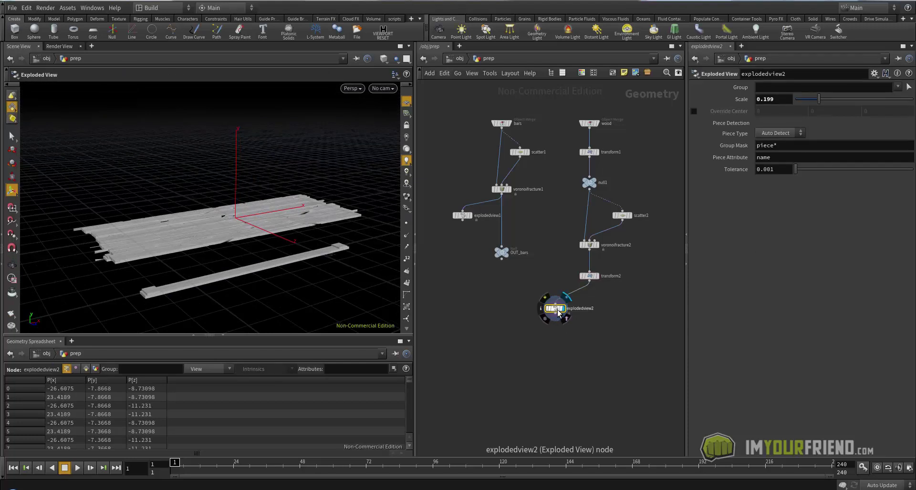
key("Delete")
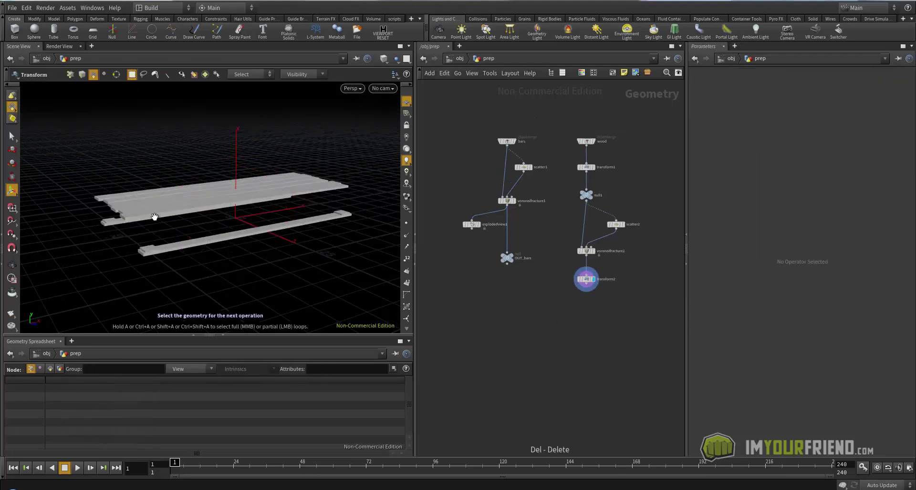
Step: Examine the fracture lines on the stretched planks in wireframe display
left_click_drag(153, 215, 170, 241)
key("t")
key("w")
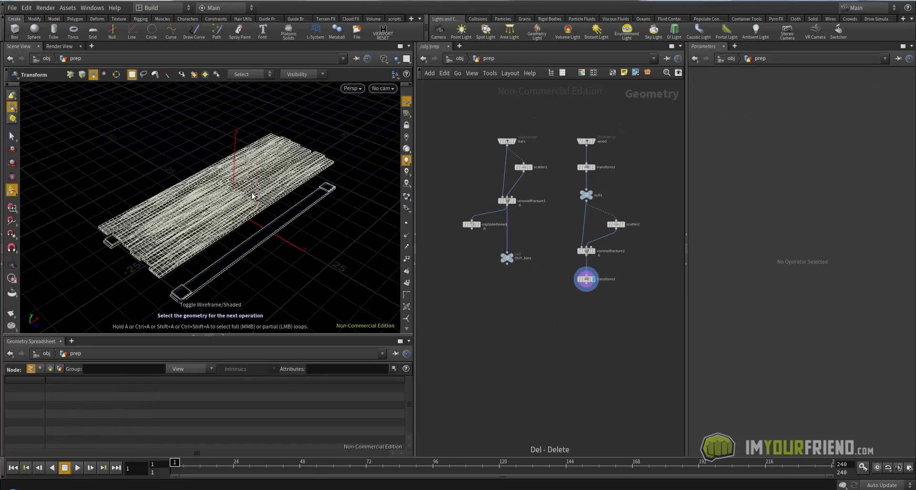
scroll(253, 196, "up", 6)
key("Escape")
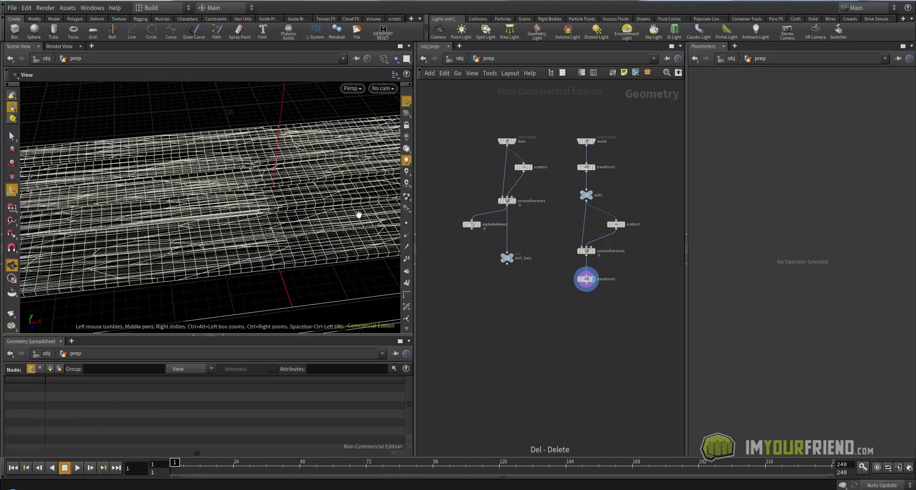
scroll(200, 238, "down", 10)
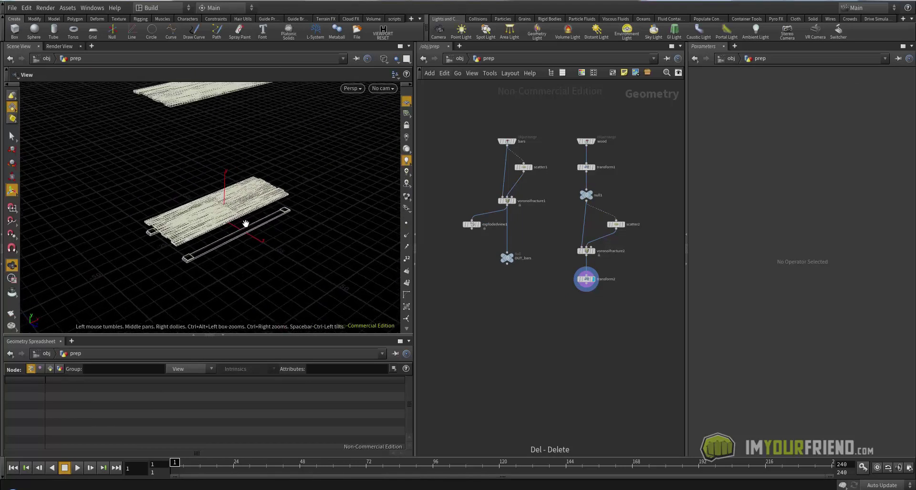
key("t")
Step: Move transform2 further down to leave a gap below voronoifracture2
middle_click_drag(616, 312, 612, 306)
left_click_drag(584, 275, 584, 306)
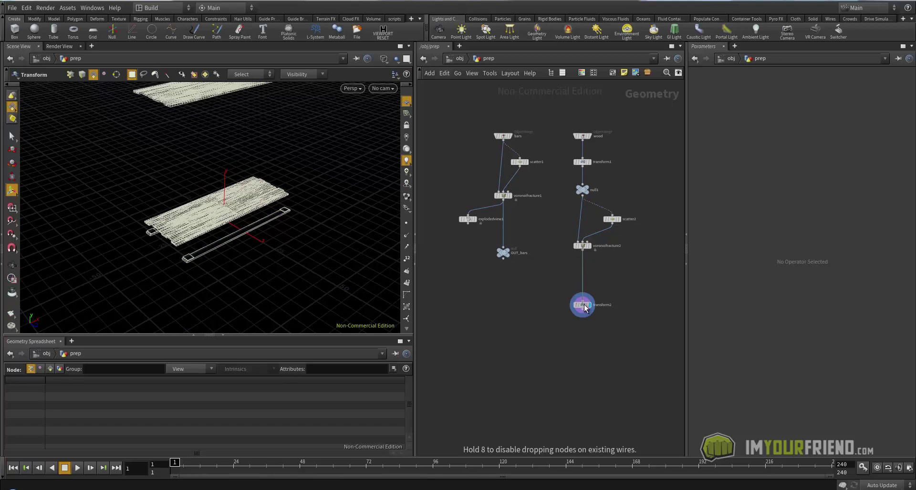
middle_click_drag(296, 164, 311, 211, "alt")
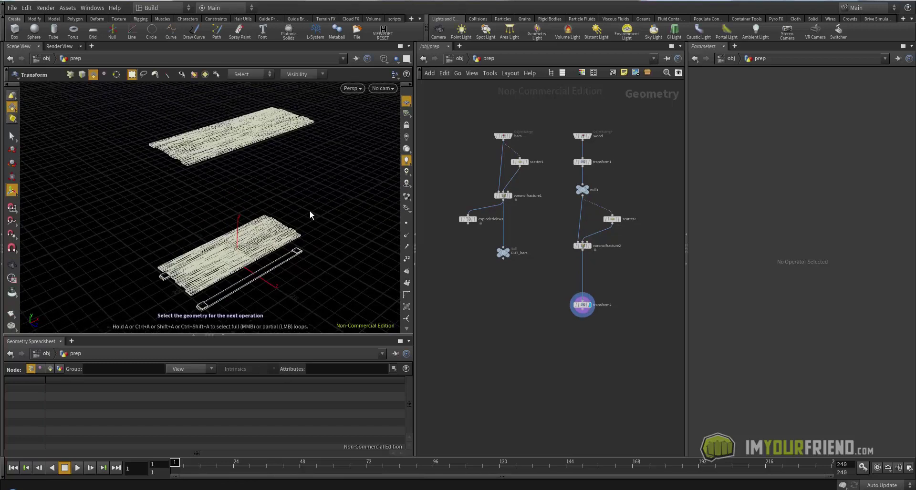
Step: Show the UV view beside the perspective view, and display voronoifracture2's output with its parameters
key("ctrl+4")
right_click_drag(162, 220, 97, 236, "alt")
middle_click_drag(601, 279, 593, 273)
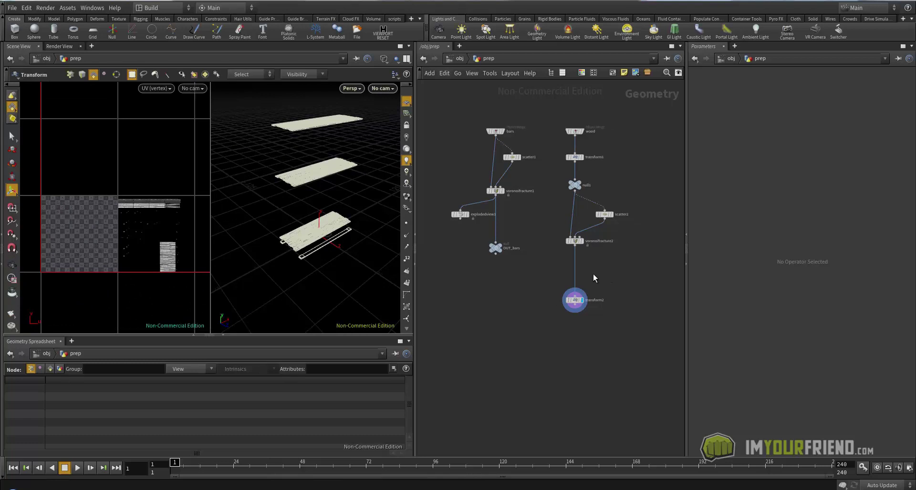
left_click_drag(547, 263, 606, 234)
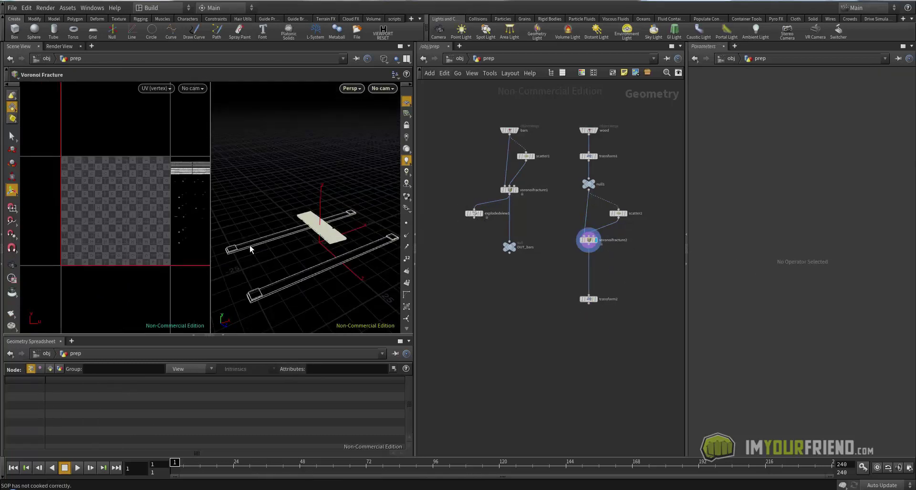
left_click(592, 241)
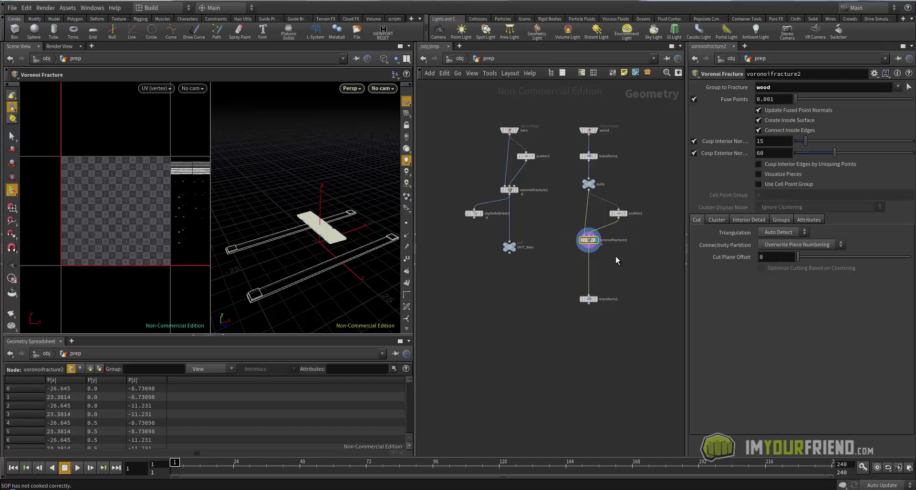
Step: Move transform2 up below voronoifracture2, and add a UV Unwrap node fed by transform2 and display it
key("Tab")
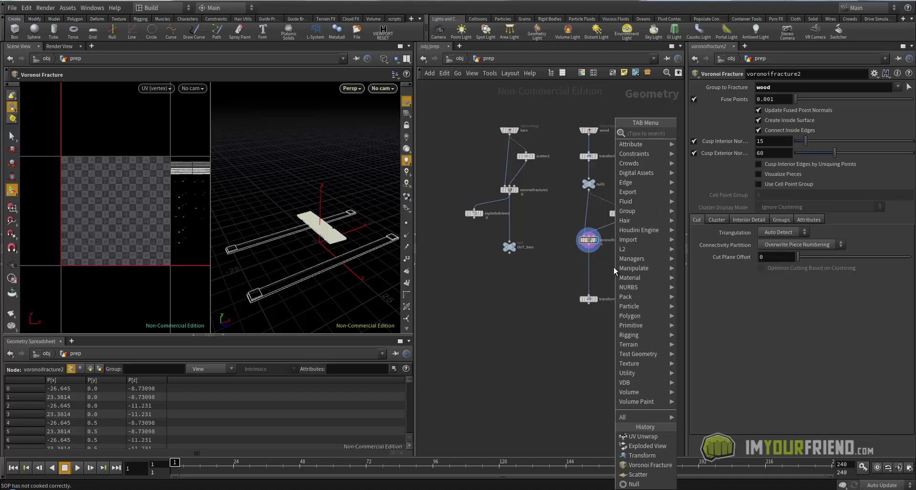
left_click_drag(588, 299, 590, 269)
key("Tab")
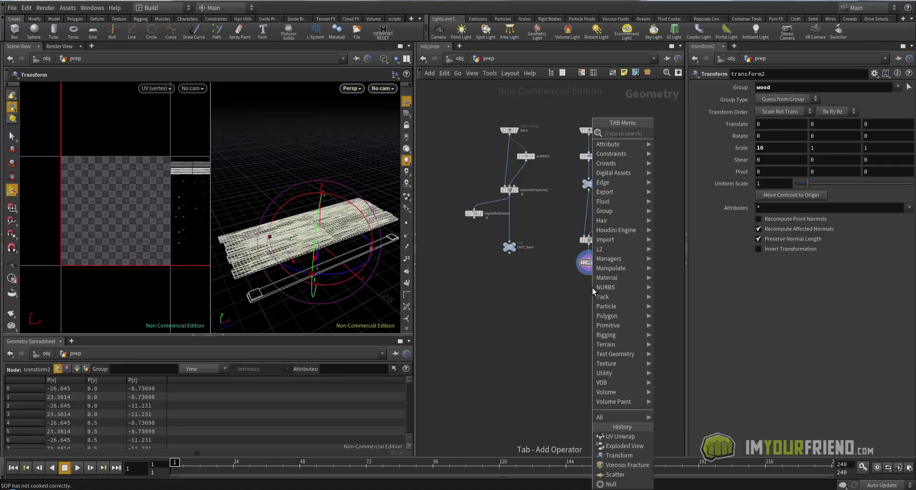
type("un")
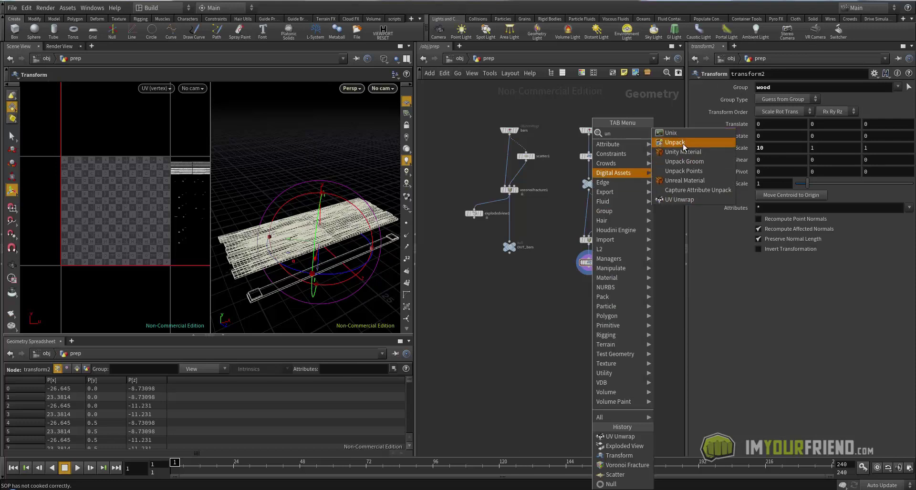
key("Escape")
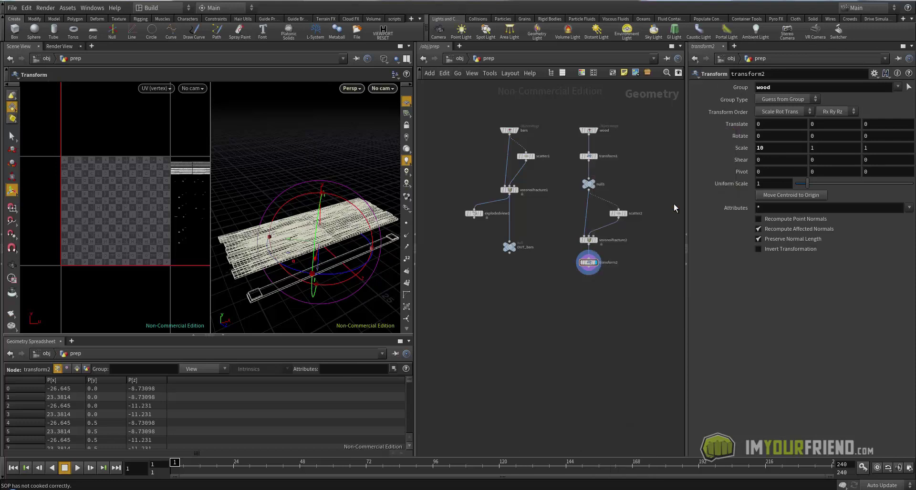
left_click(588, 294)
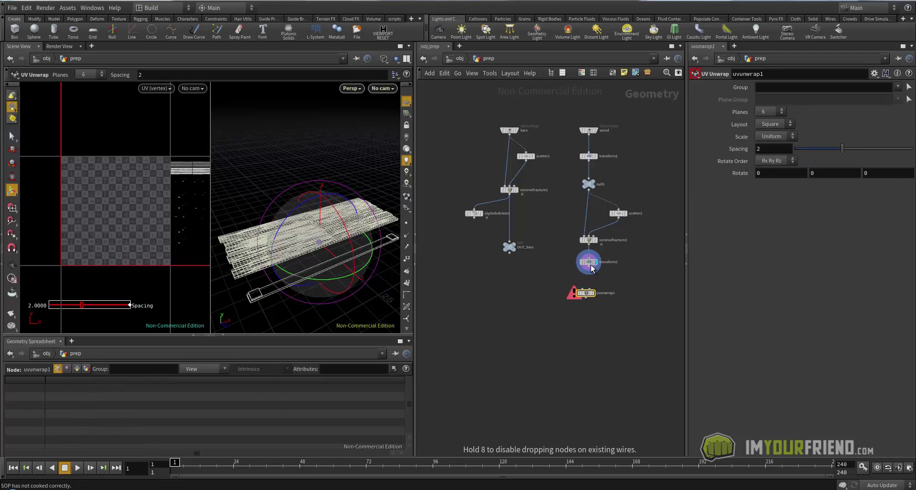
left_click_drag(589, 271, 585, 290)
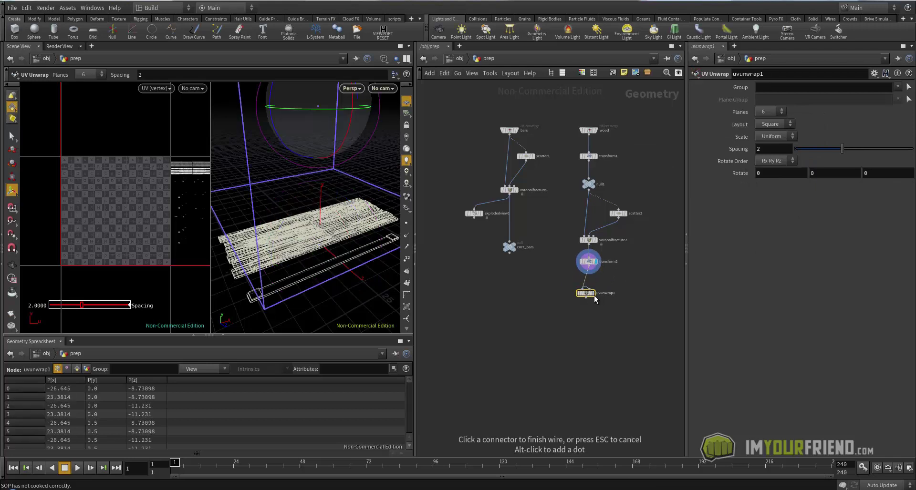
left_click(595, 299)
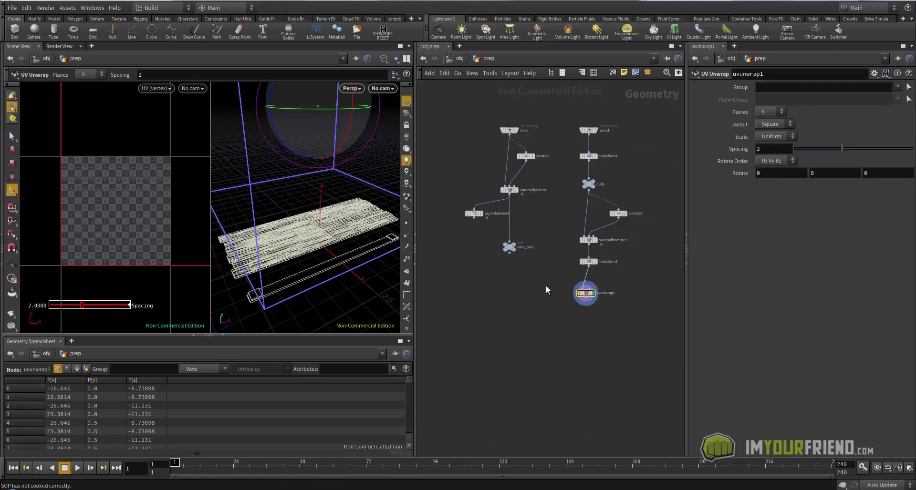
scroll(582, 282, "up", 5)
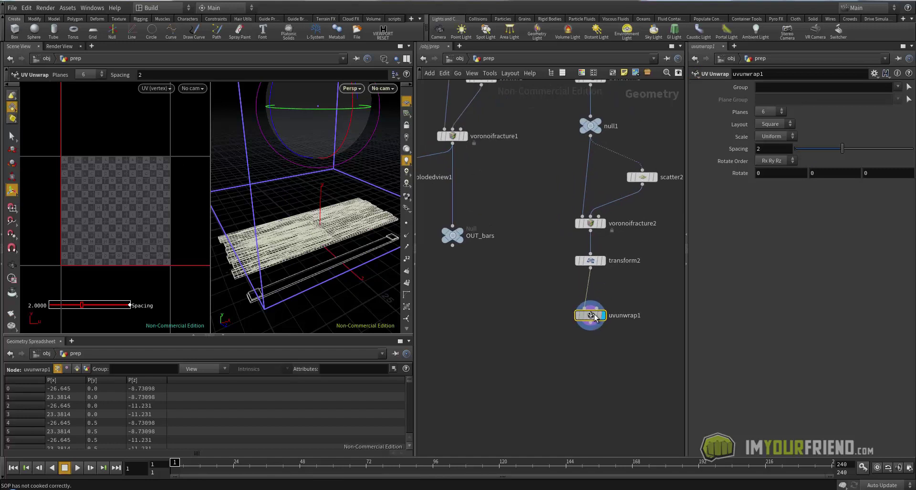
left_click_drag(594, 318, 594, 316)
Step: Set the UV Unwrap spacing to 0.41 and check the unwrapped islands in the UV view
right_click_drag(287, 258, 60, 229, "alt")
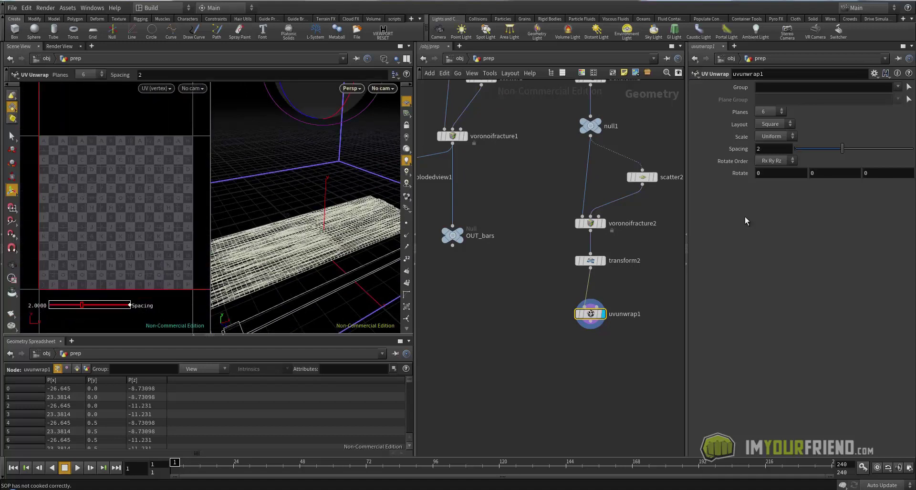
left_click_drag(847, 145, 805, 149)
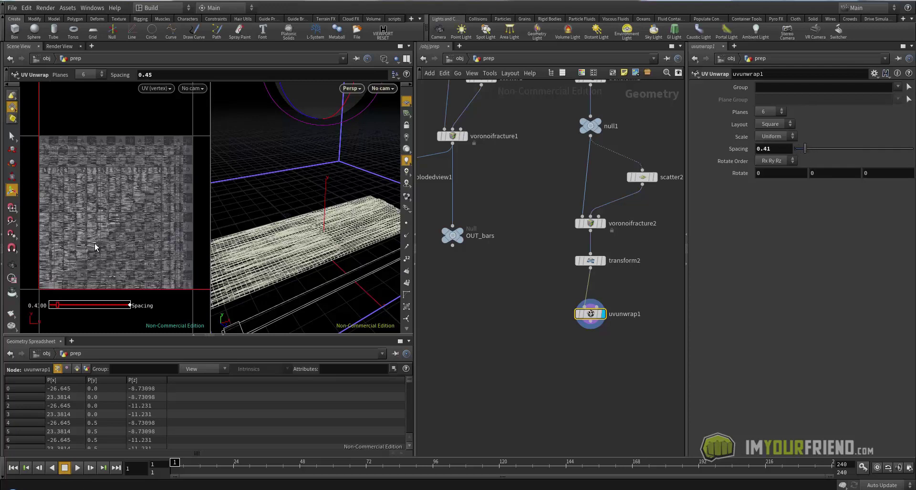
key("Escape")
scroll(152, 228, "up", 3)
scroll(153, 227, "down", 5)
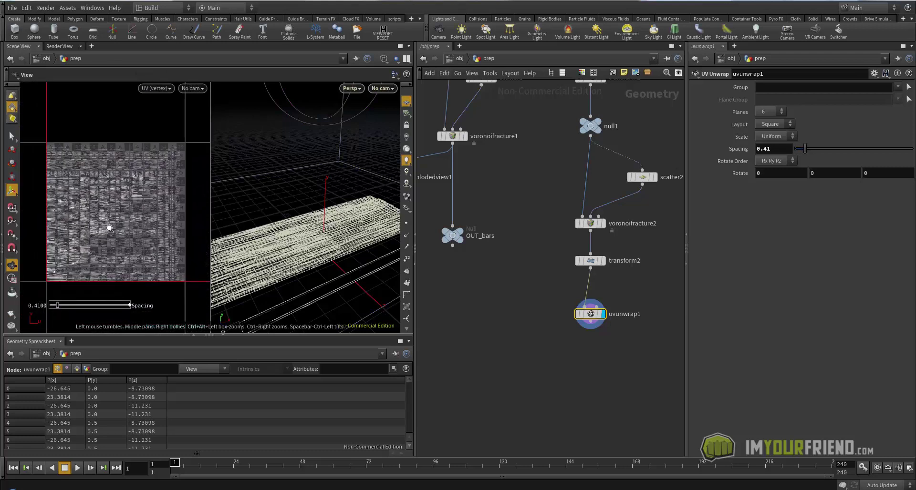
key("Return")
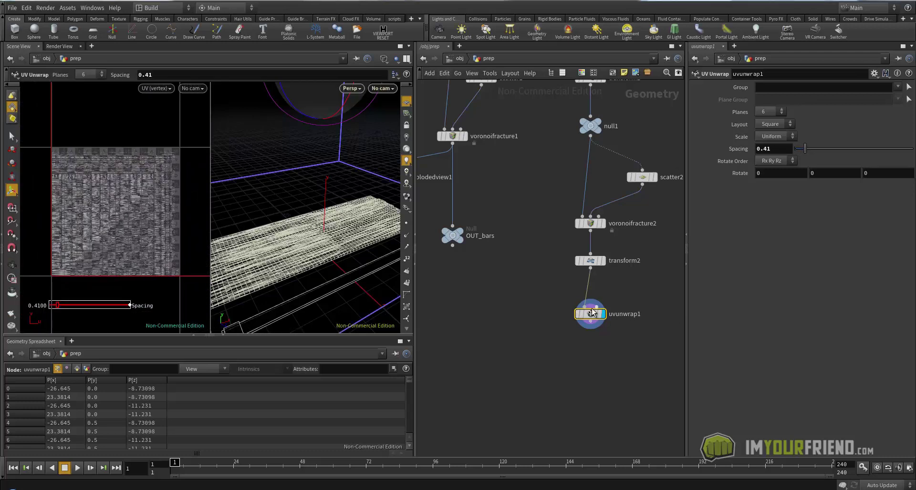
Step: Add a UV Transform node after uvunwrap1 and display it, with the surrounding UV tiles in view
key("Tab")
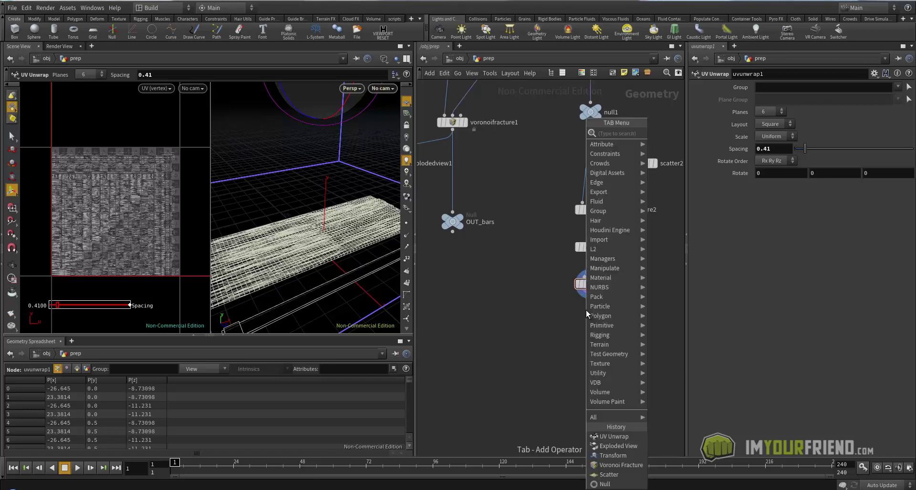
type("uv tr")
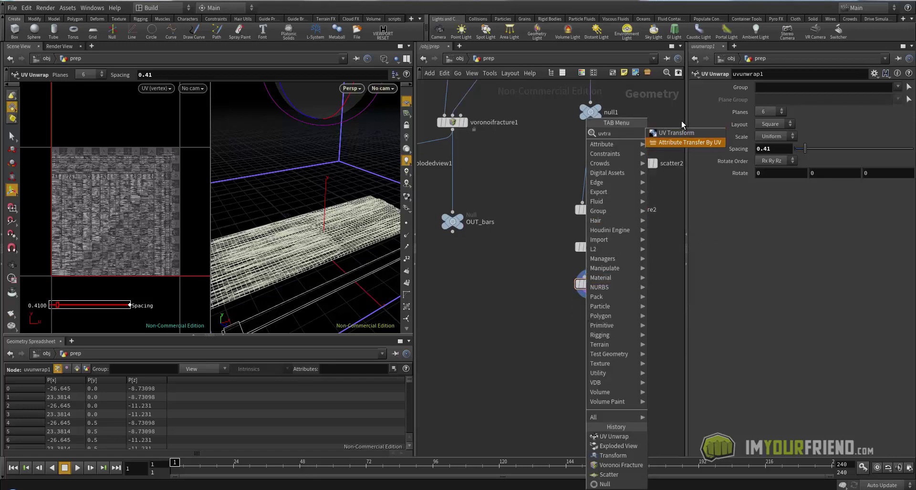
left_click(681, 134)
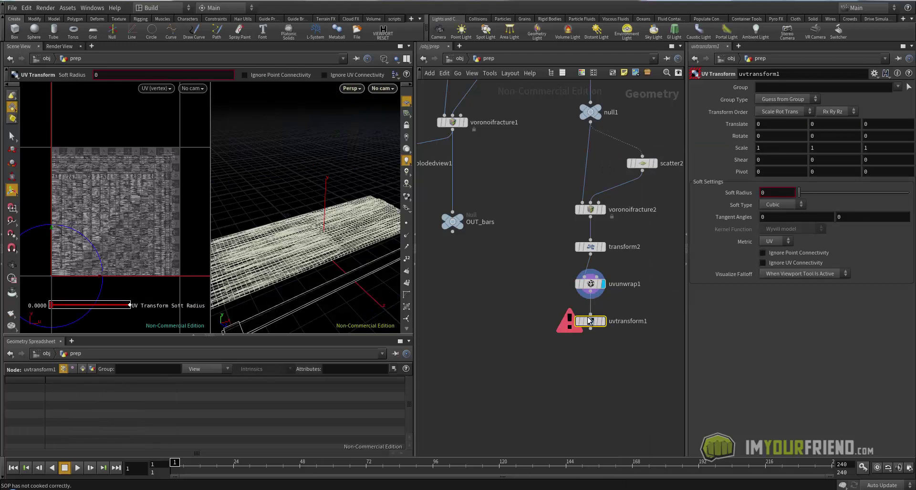
left_click(603, 321)
scroll(136, 209, "down", 8)
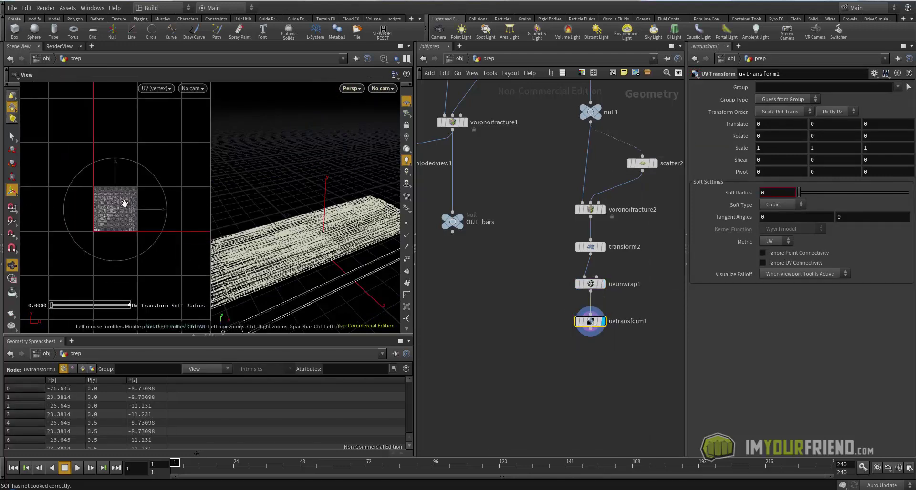
key("Return")
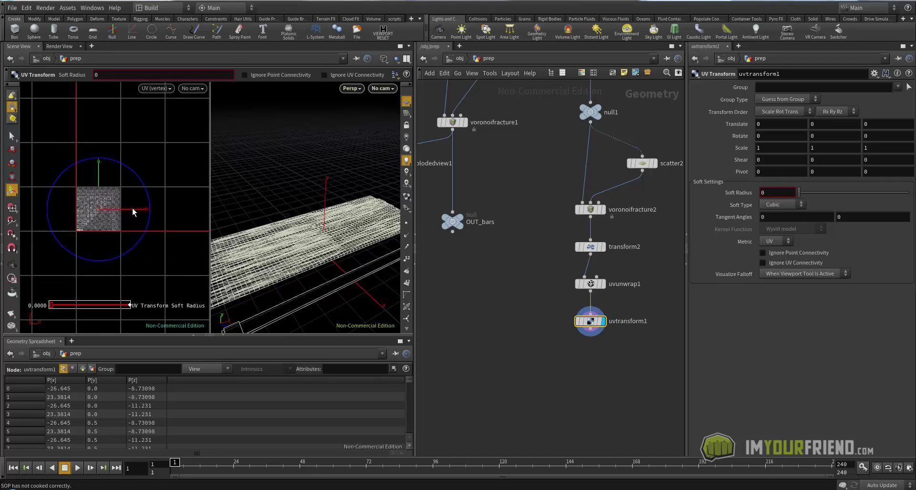
Step: Shift the wood UVs sideways out of the first tile with an X translate of 2
left_click_drag(135, 209, 203, 208)
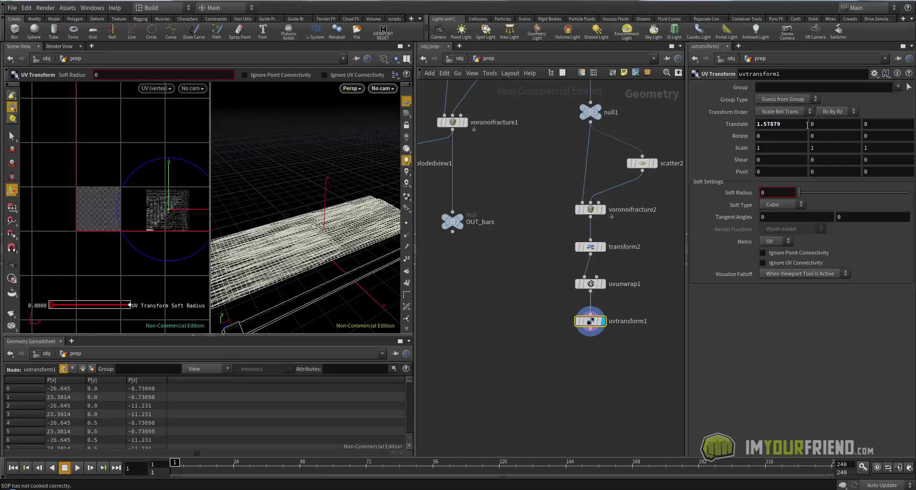
double_click(757, 124)
type("2")
key("Return")
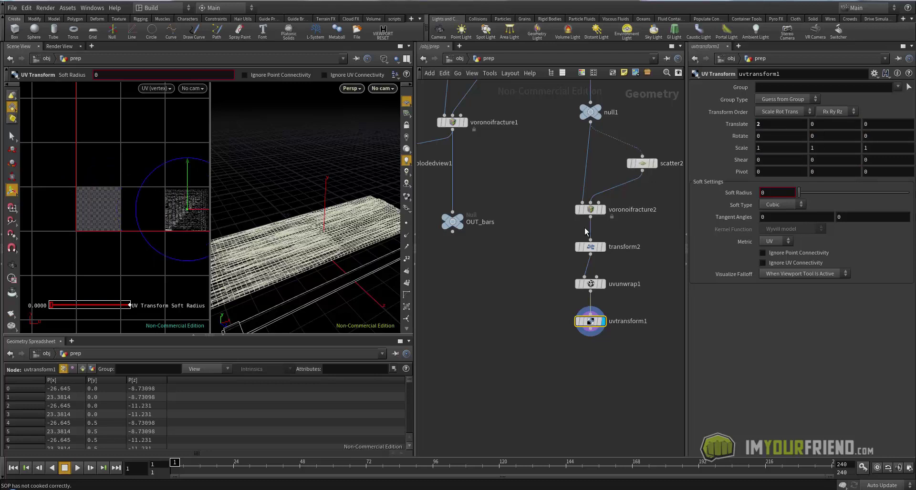
Step: Add a Null fed by uvtransform1, display it and name it OUT_wood
key("Tab")
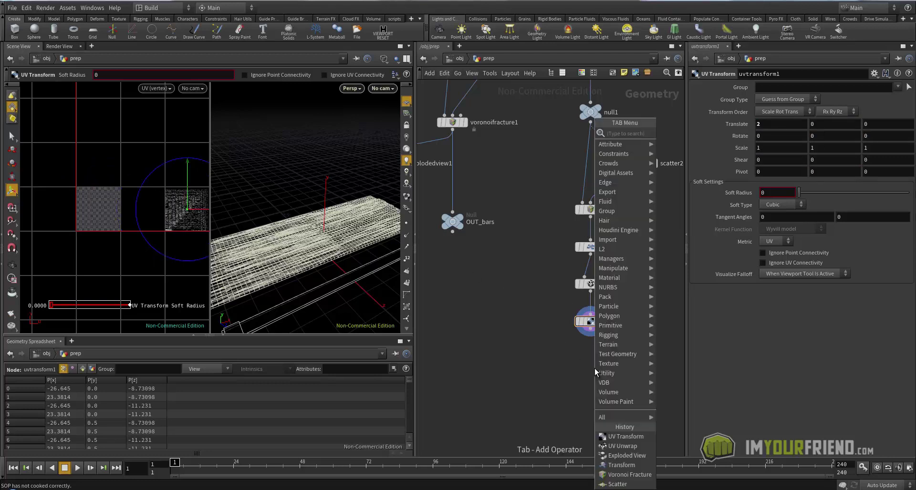
type("null")
key("Return")
left_click(595, 369)
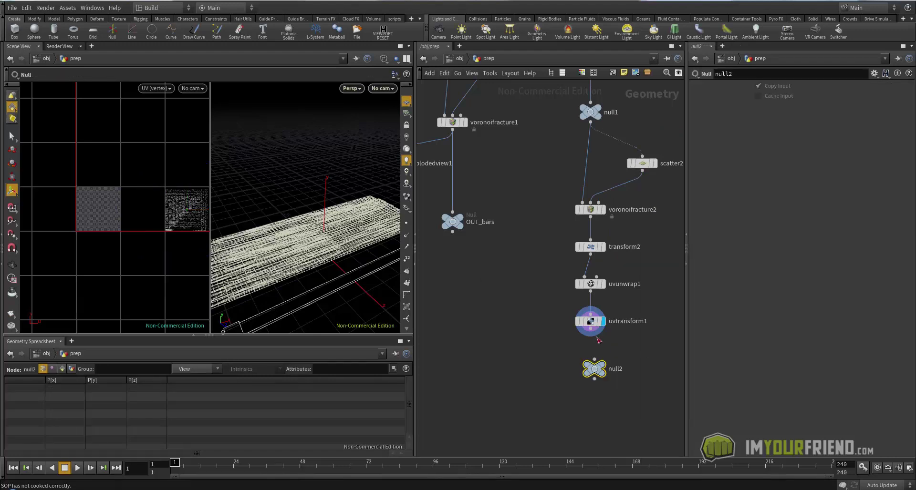
left_click_drag(597, 365, 593, 368)
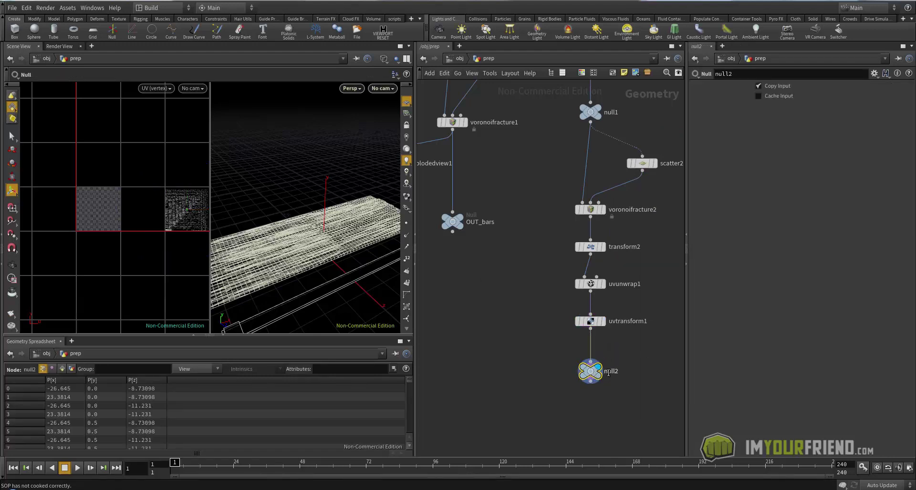
double_click(610, 372)
type("ouT_wood")
key("Return")
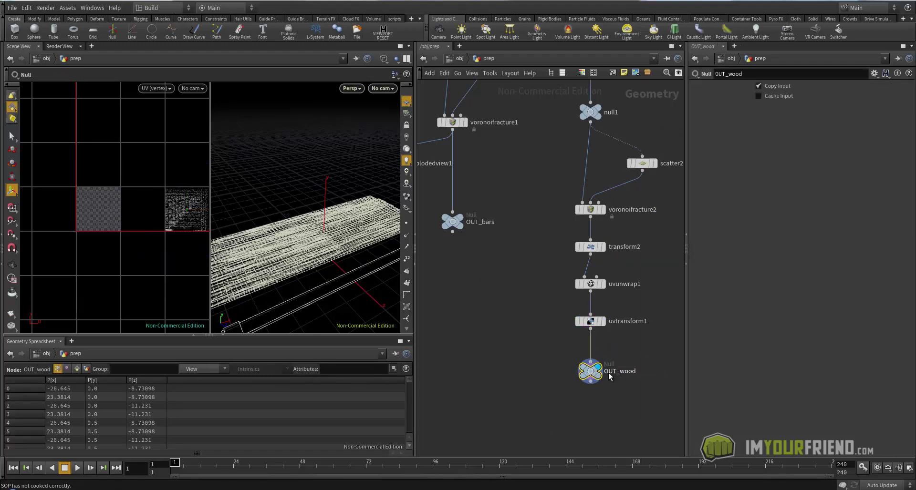
Step: Return to a single shaded perspective view and compare the geometry of OUT_bars and OUT_wood
key("h")
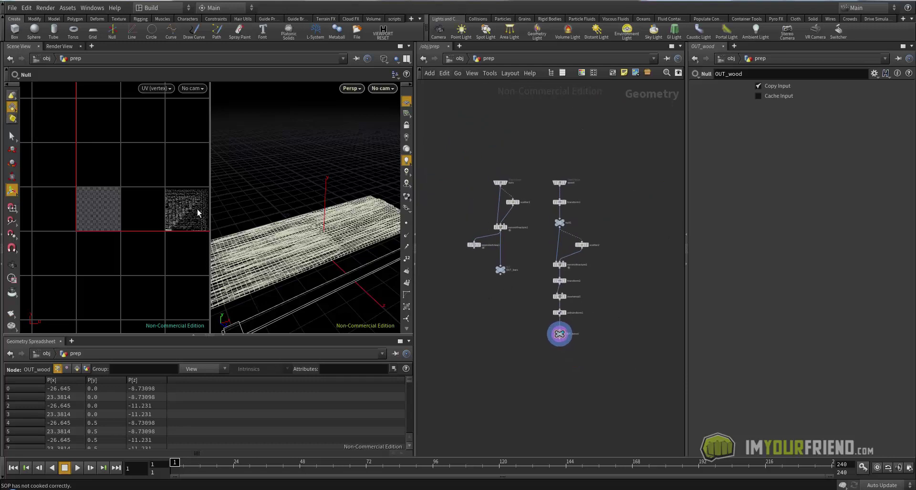
key("space+b")
right_click_drag(295, 207, 138, 213, "alt")
scroll(504, 269, "up", 3)
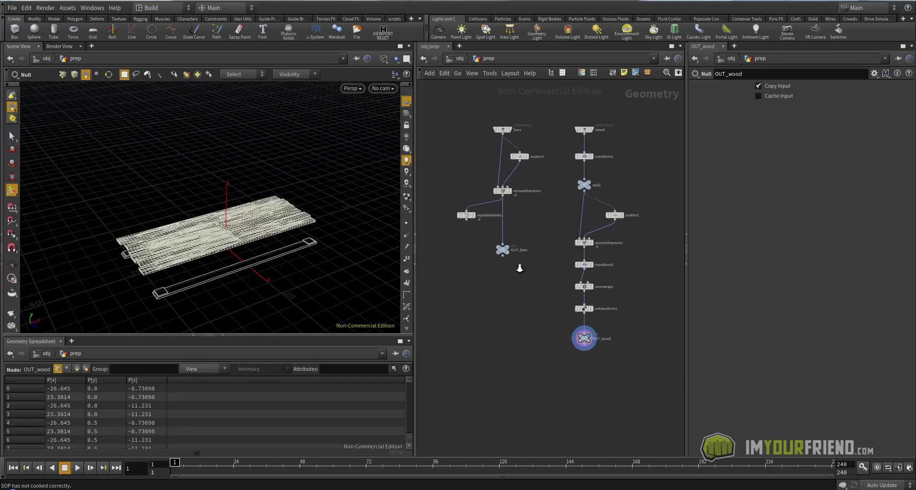
left_click(493, 218)
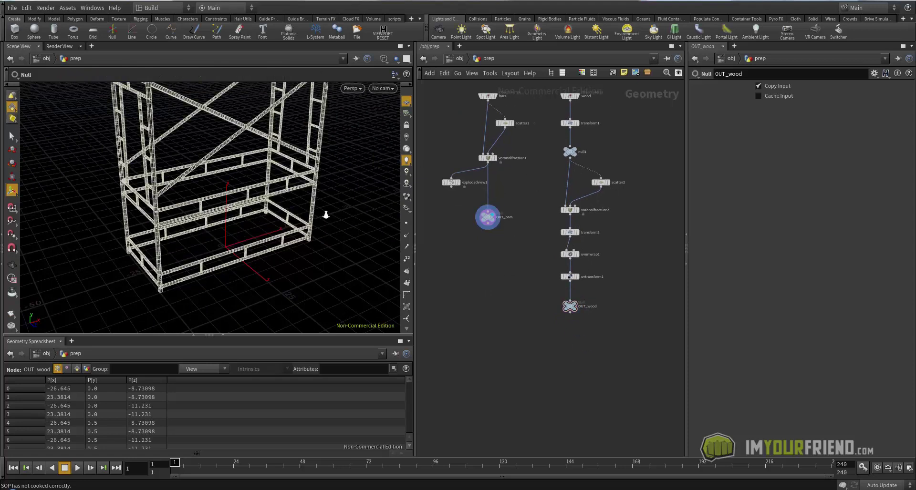
key("space+h")
left_click_drag(294, 184, 277, 245, "alt")
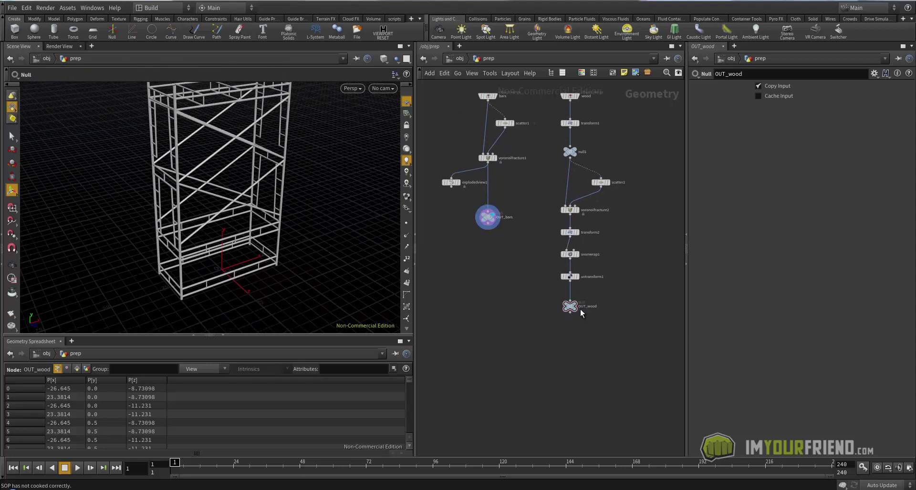
left_click(575, 305)
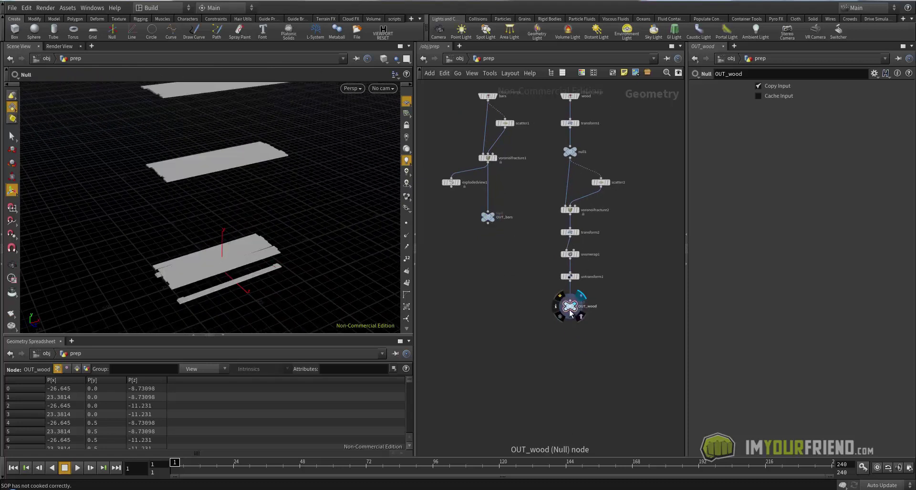
Step: Inspect the node information of OUT_wood and OUT_bars for their attributes and primitive groups
middle_click(491, 220)
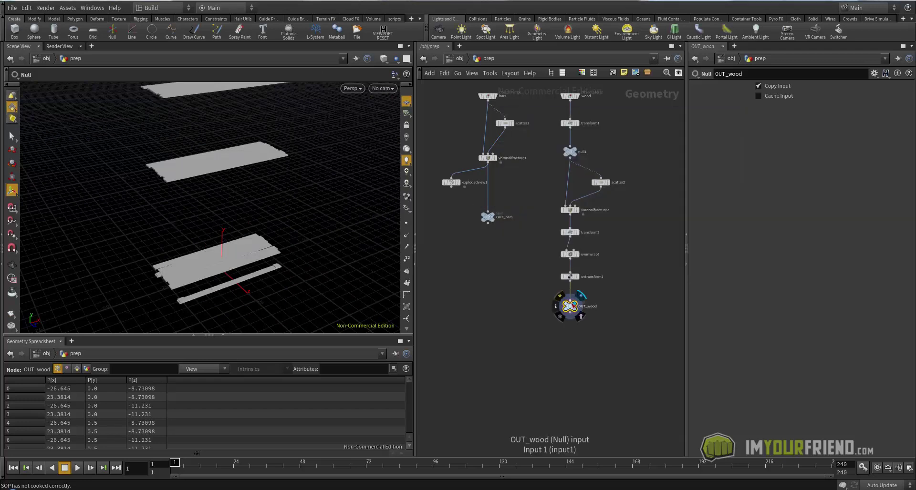
right_click(569, 305)
key("Escape")
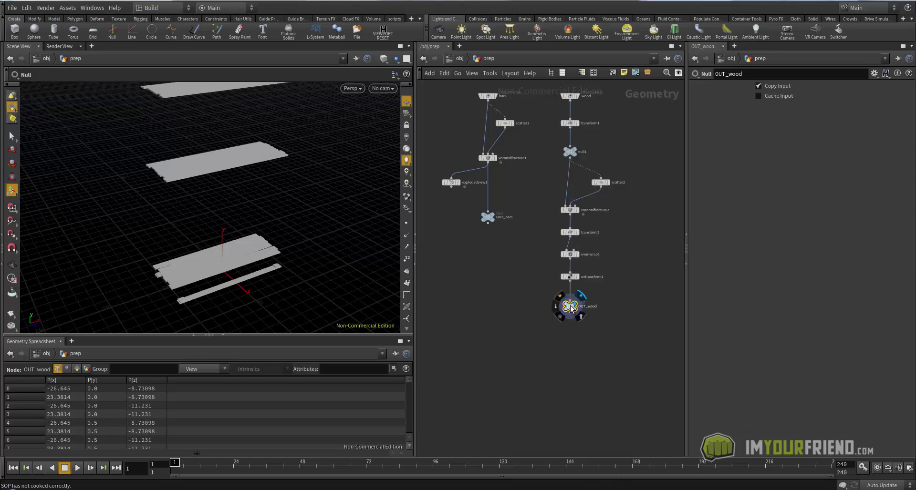
middle_click(570, 306)
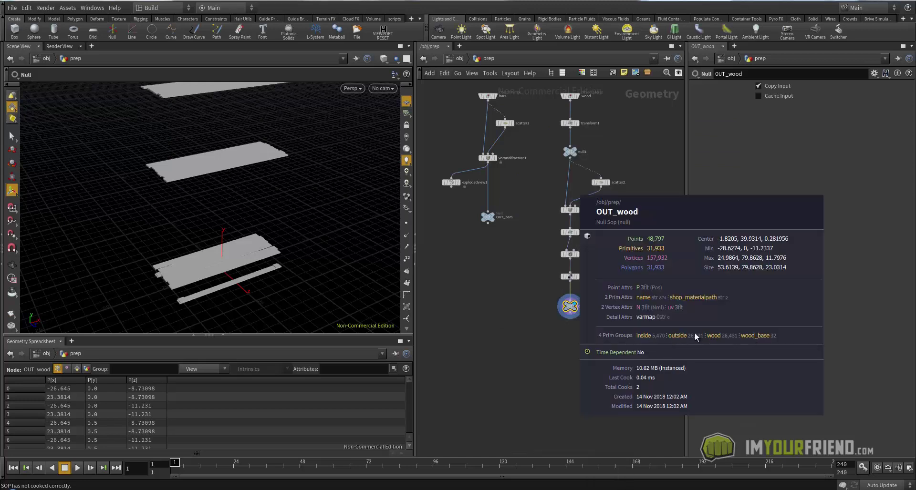
middle_click(487, 217)
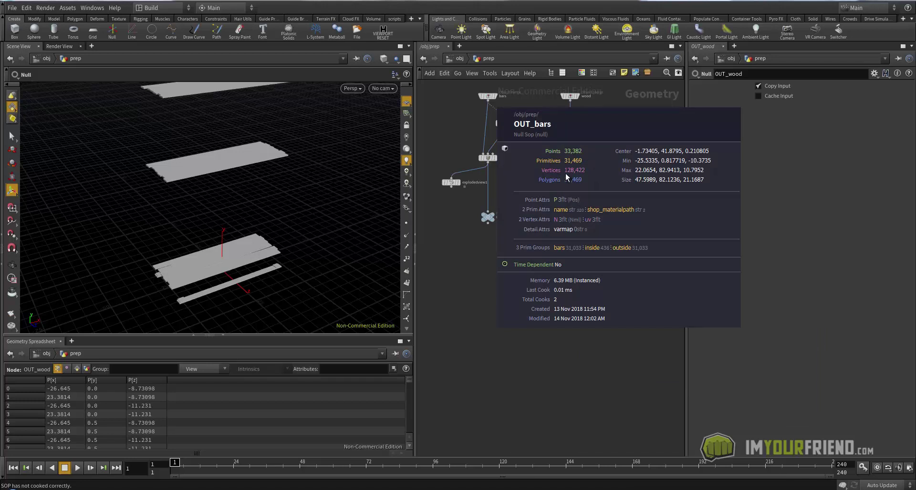
middle_click(491, 217)
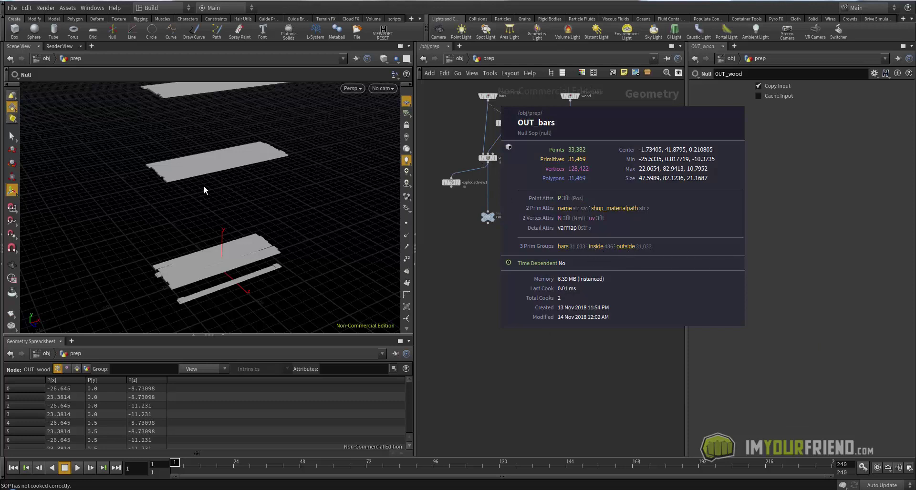
Step: Display the OUT_bars output and show the parameters of voronoifracture1
left_click(487, 217)
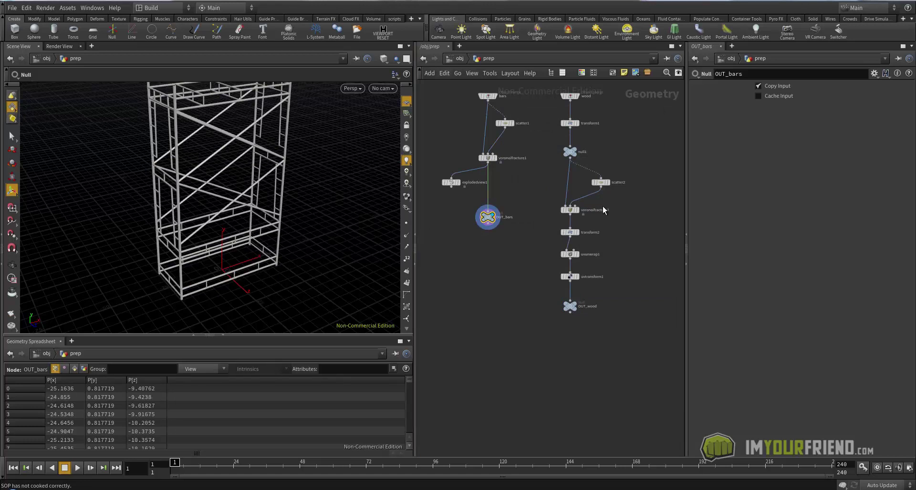
left_click(488, 159)
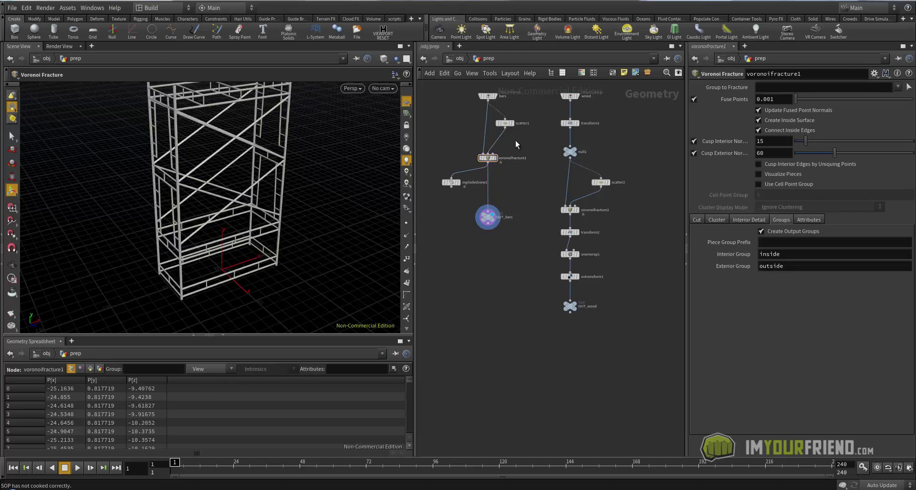
Step: Save the scene file and go up from the prep network to the object level
left_click_drag(332, 170, 334, 176, "alt")
key("ctrl+s")
left_click(463, 59)
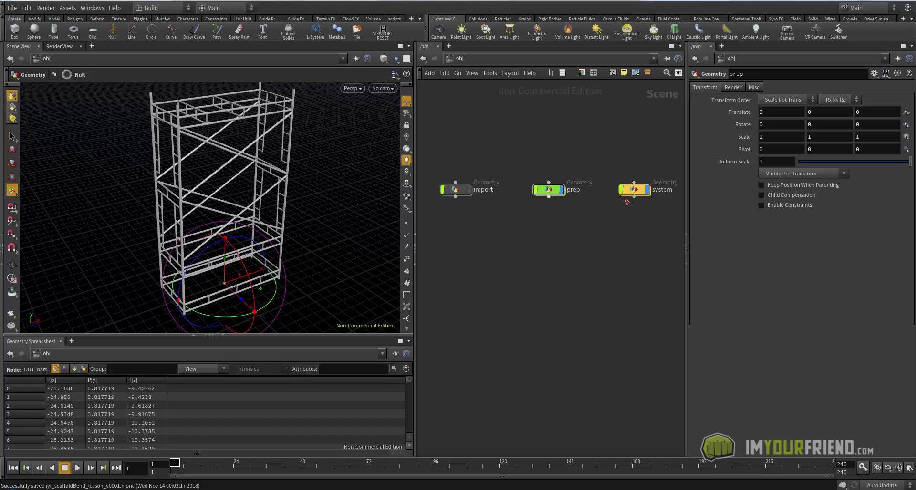
Step: Look inside the prep and system geometry objects in turn, ending back at the object level
double_click(548, 190)
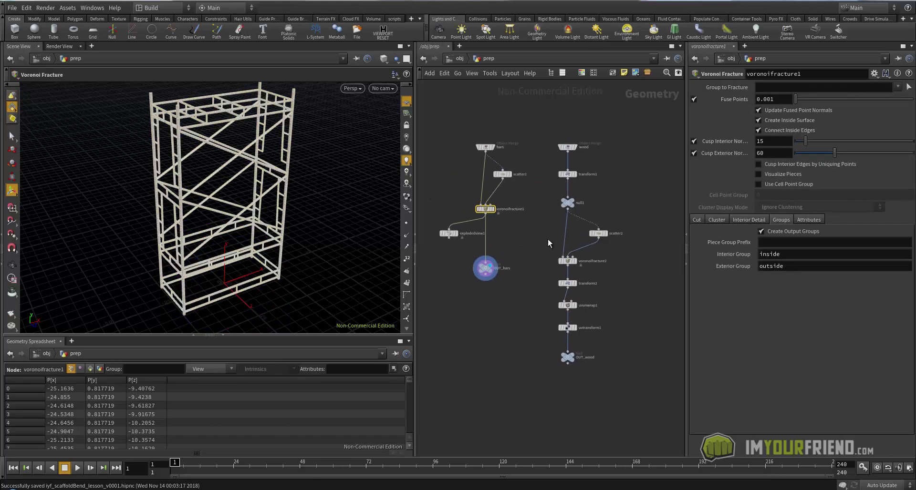
key("u")
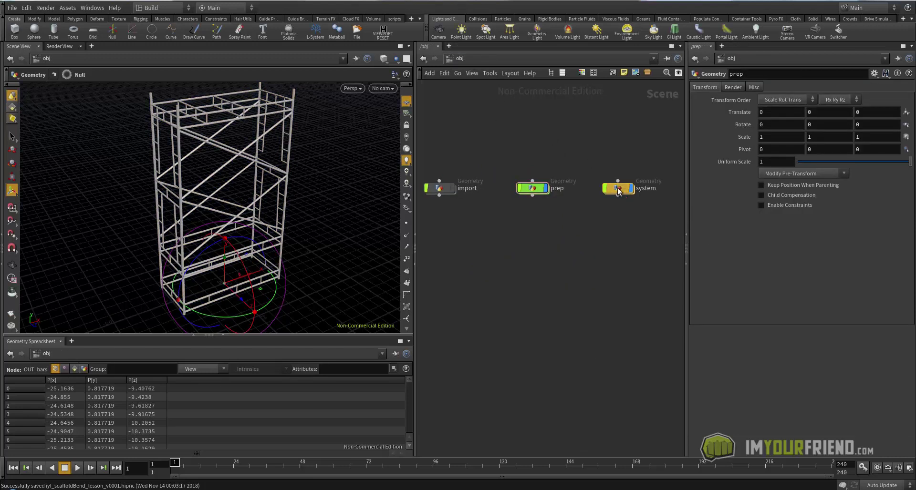
double_click(616, 188)
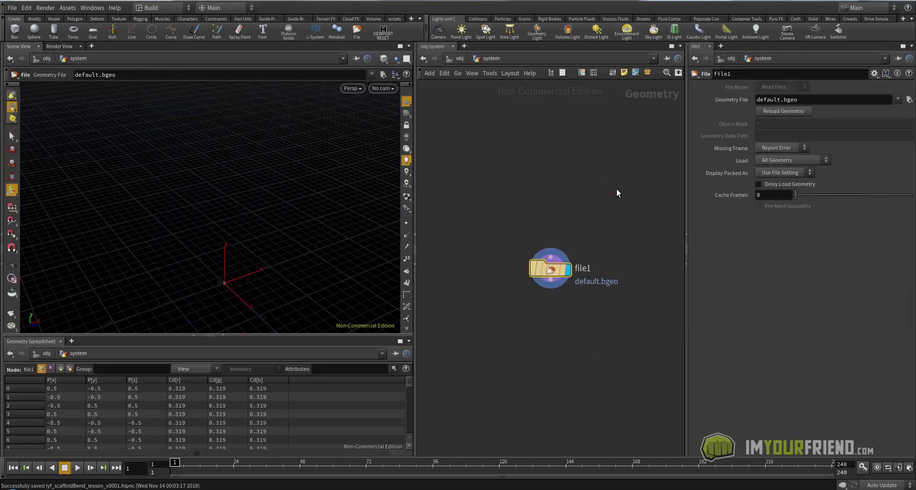
left_click(458, 58)
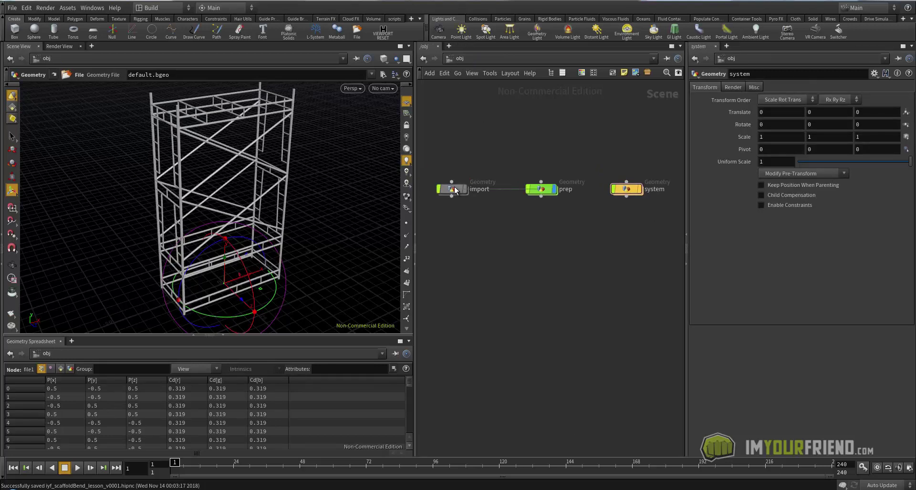
mouse_move(455, 191)
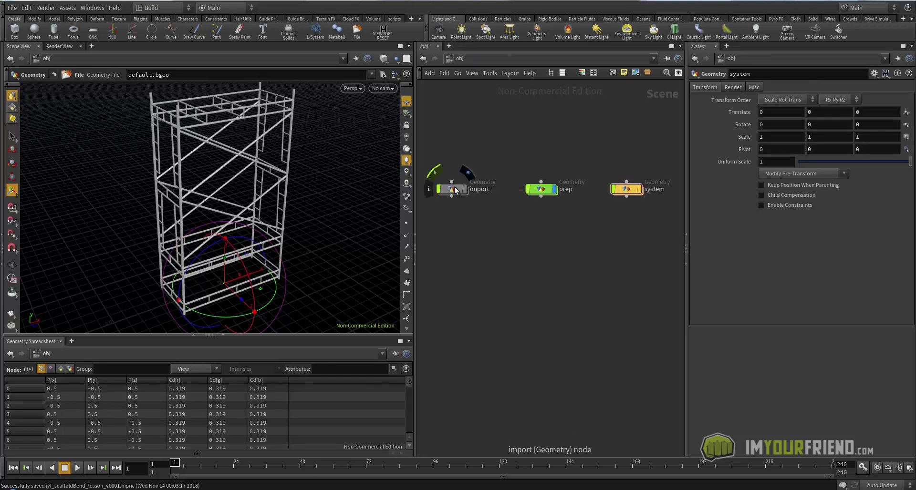